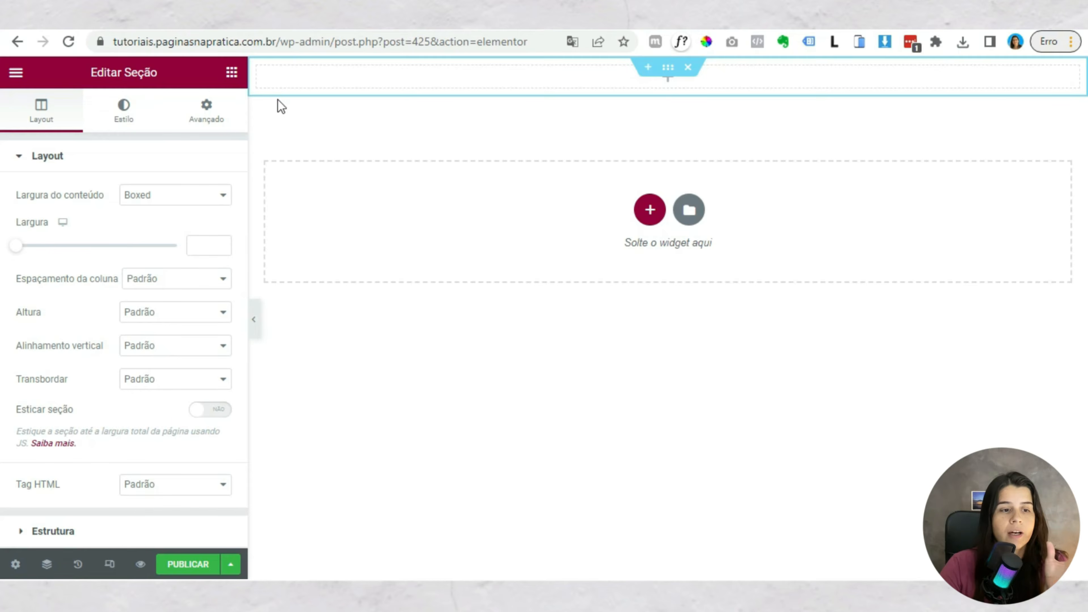
# - Add a new section with a structure of three equal columns below the existing section
pyautogui.click(640, 221)
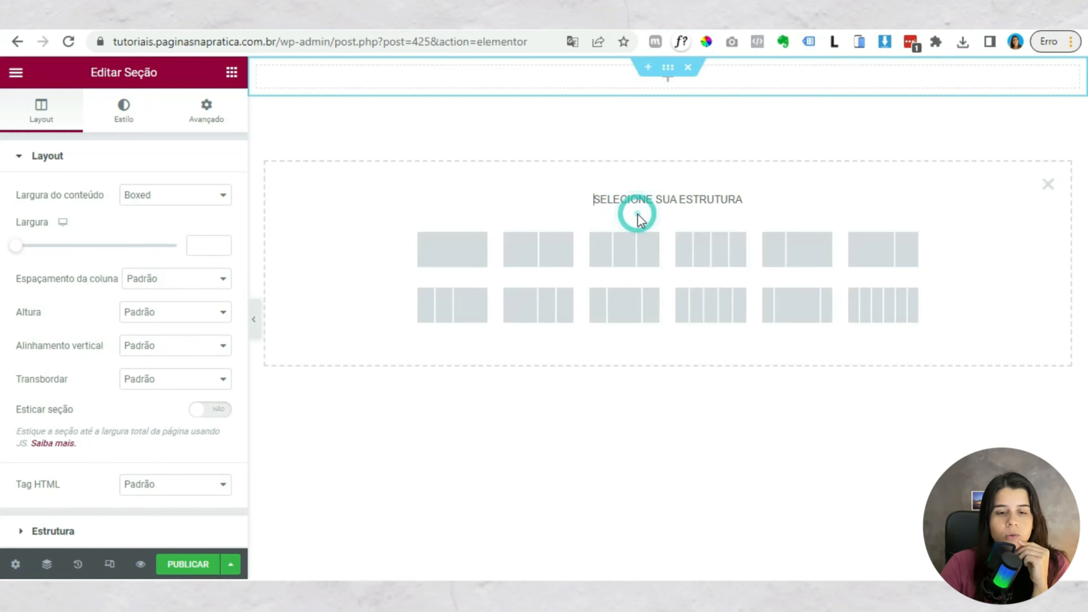
pyautogui.click(626, 257)
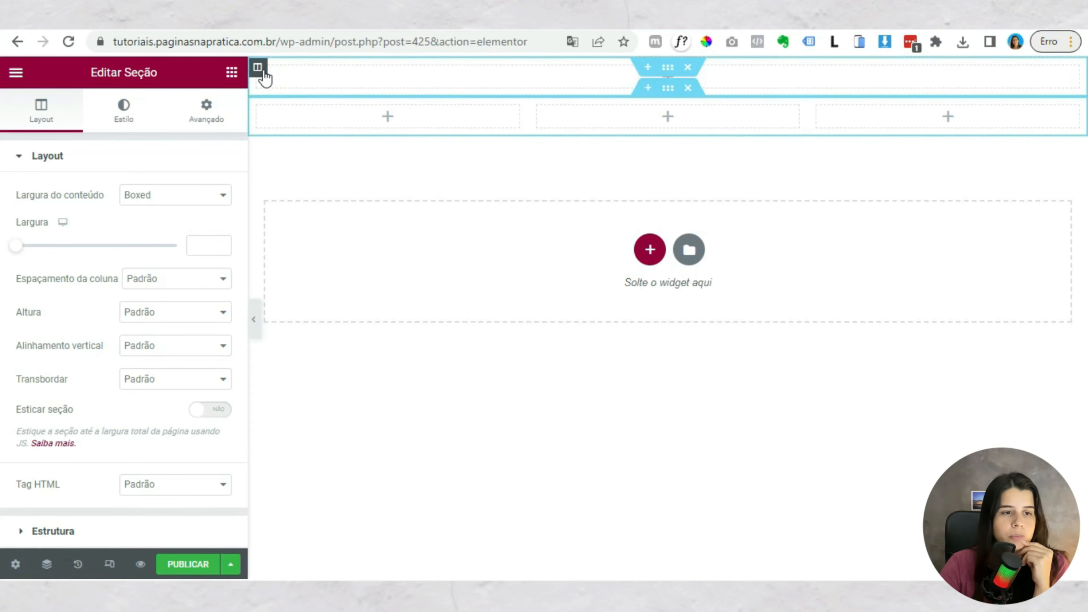
# - Add two new columns to the top single-column section so that it has three columns
pyautogui.rightClick(264, 71)
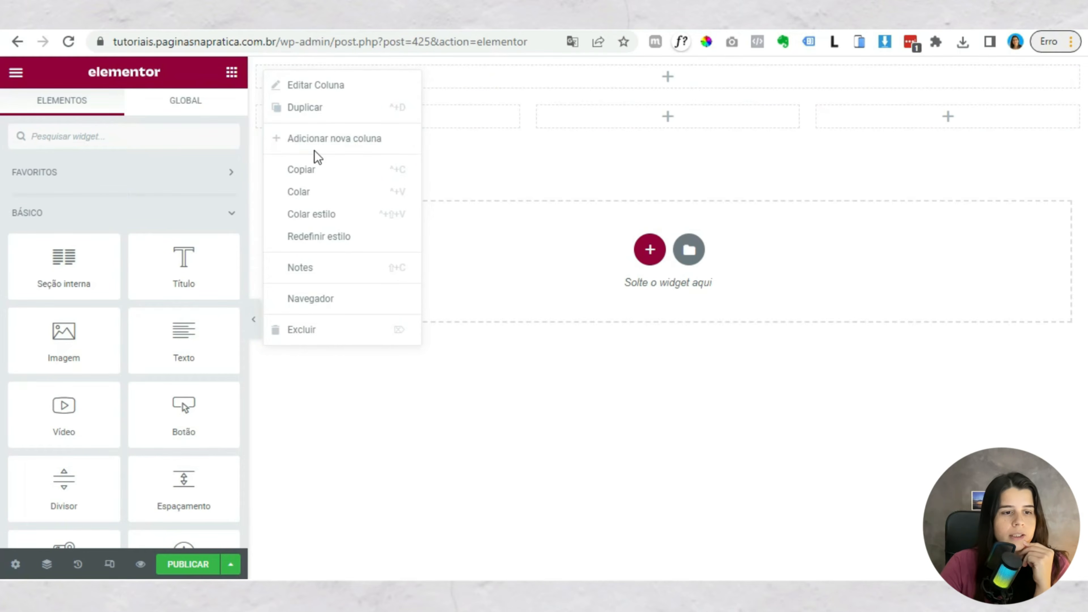
pyautogui.click(315, 143)
pyautogui.rightClick(258, 69)
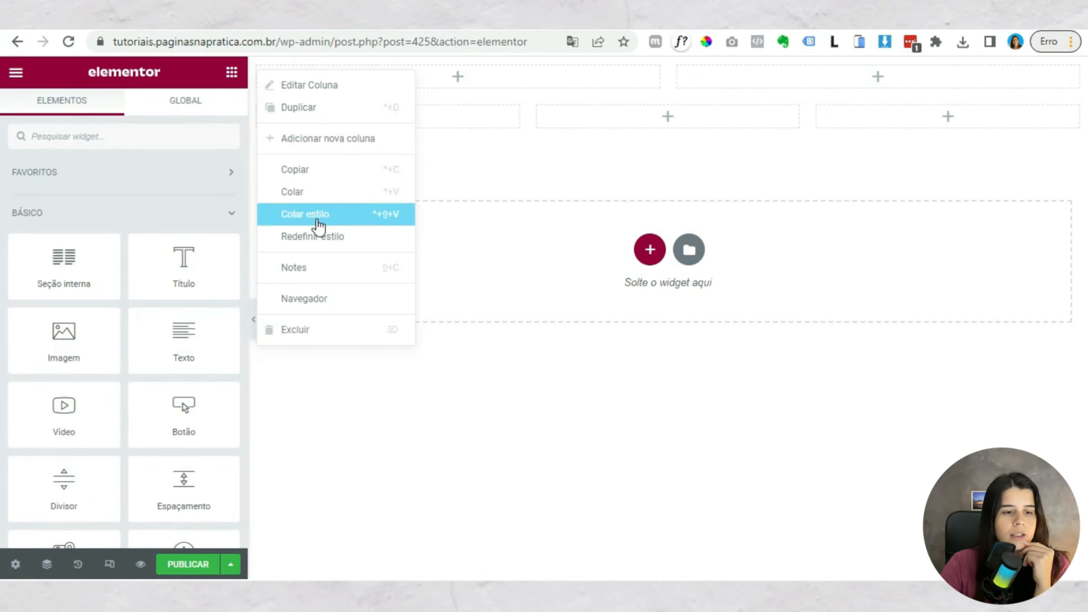
pyautogui.click(314, 140)
# - Give the three-column section a classic background with the solid color 1E213F
pyautogui.click(668, 67)
pyautogui.click(129, 110)
pyautogui.click(157, 228)
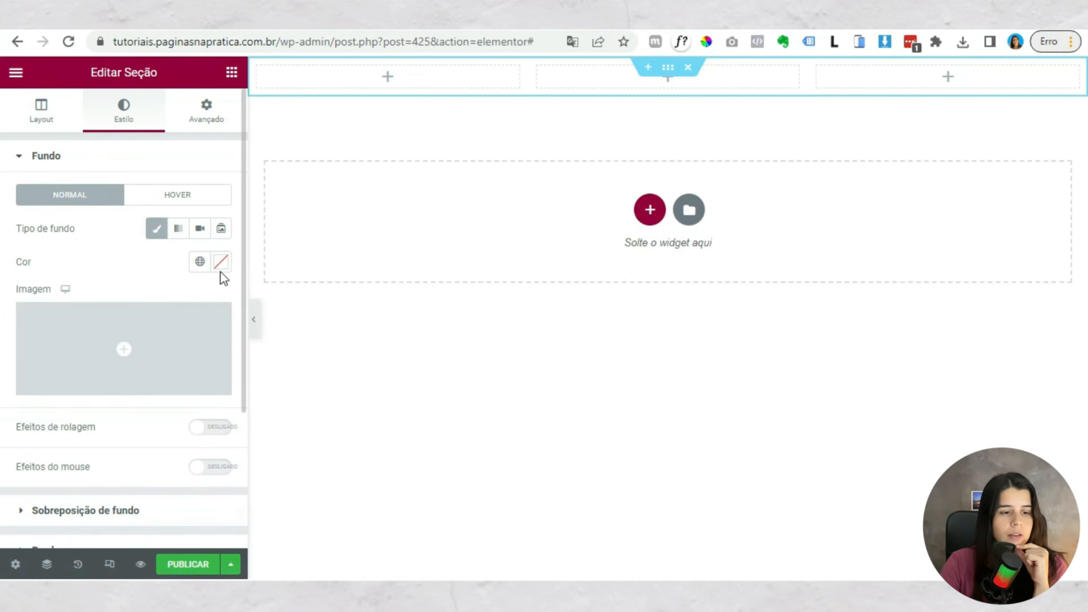
pyautogui.click(222, 261)
pyautogui.write('1E213F')
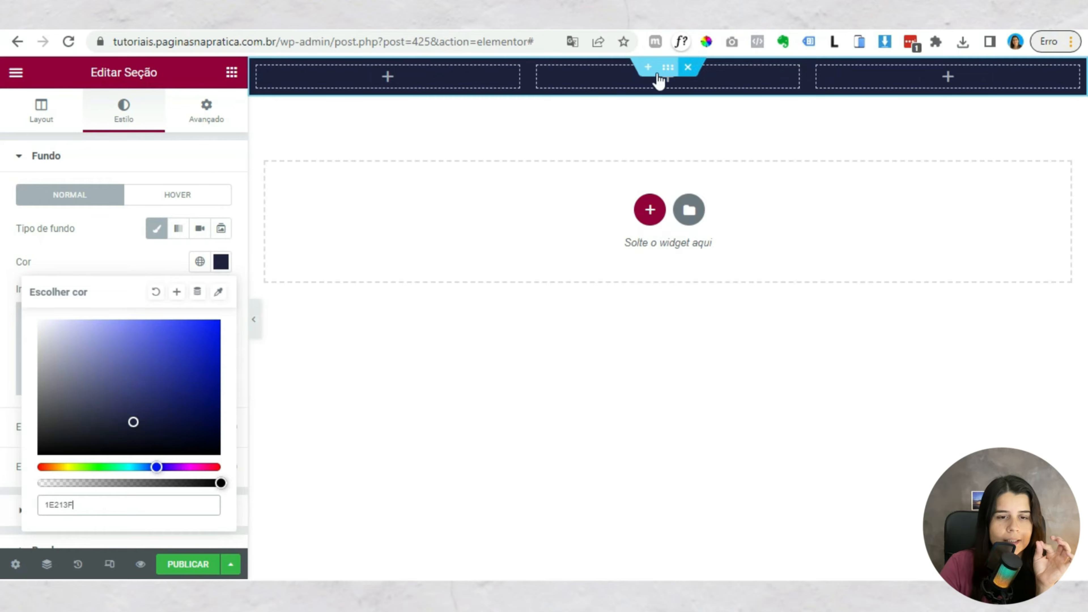
# - Place a Título widget in the section's first column and set its text to "2001"
pyautogui.click(231, 72)
pyautogui.moveTo(184, 262); pyautogui.dragTo(398, 83)
pyautogui.click(124, 234)
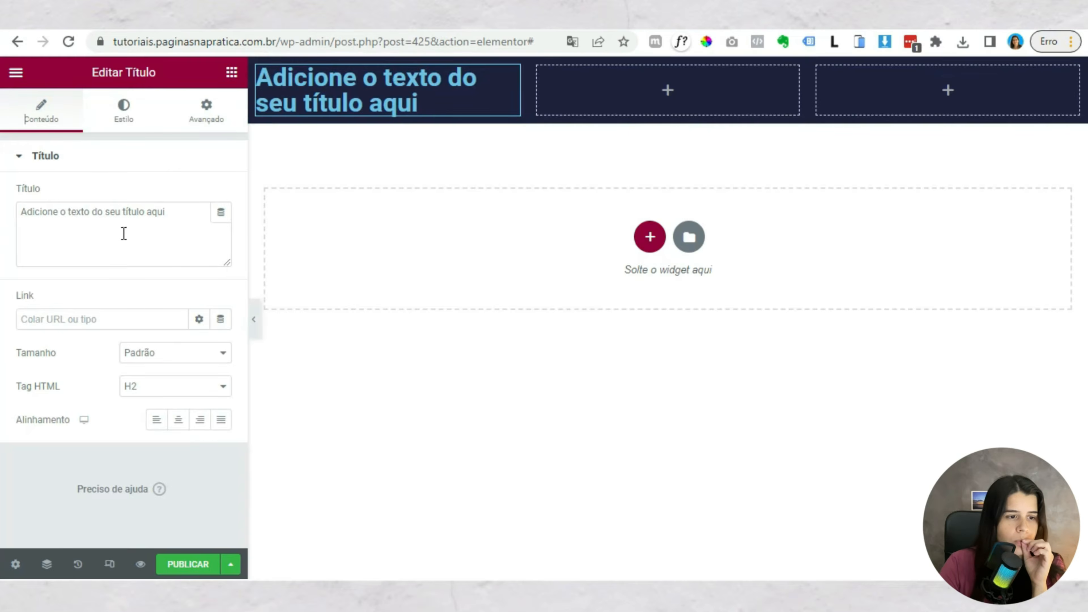
pyautogui.hotkey('ctrl', 'a')
pyautogui.write('2001')
# - Style the 2001 heading with the Inter font at 18 px and text color rgba(255, 255, 255, 0.52)
pyautogui.click(125, 122)
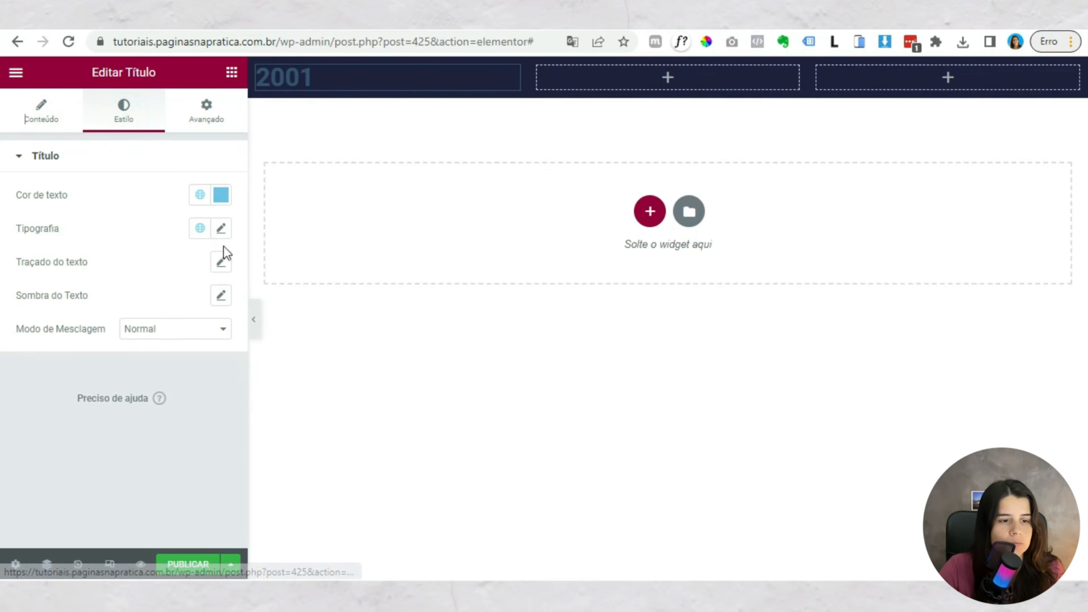
pyautogui.click(221, 228)
pyautogui.click(175, 305)
pyautogui.click(180, 354)
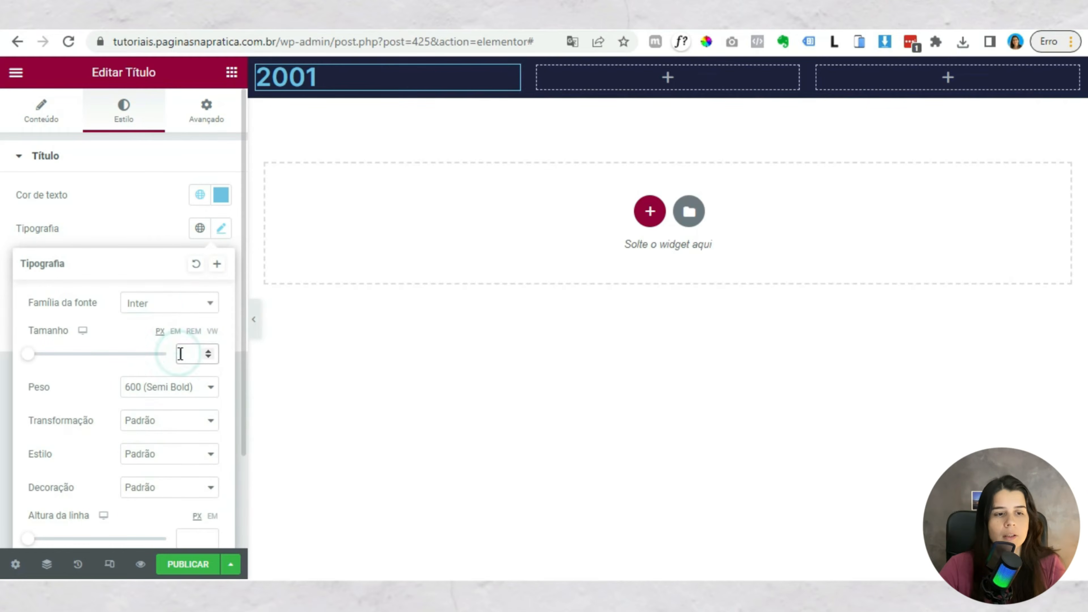
pyautogui.write('18')
pyautogui.click(221, 195)
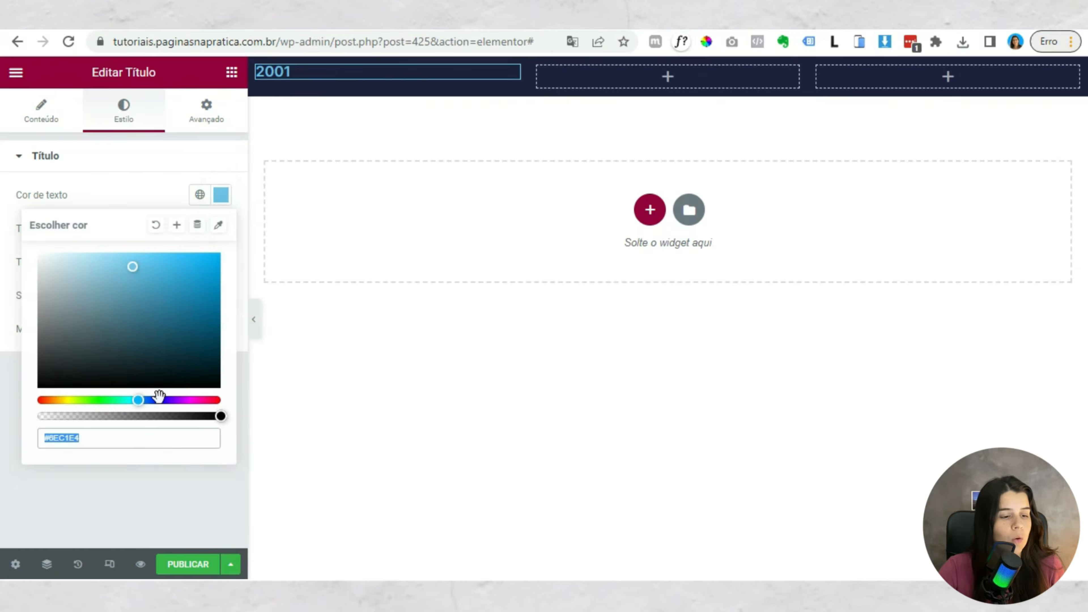
pyautogui.write('rgba(255, 255, 255, 0.52)')
pyautogui.click(23, 411)
# - Align the 2001 heading to the right within its column
pyautogui.click(341, 77)
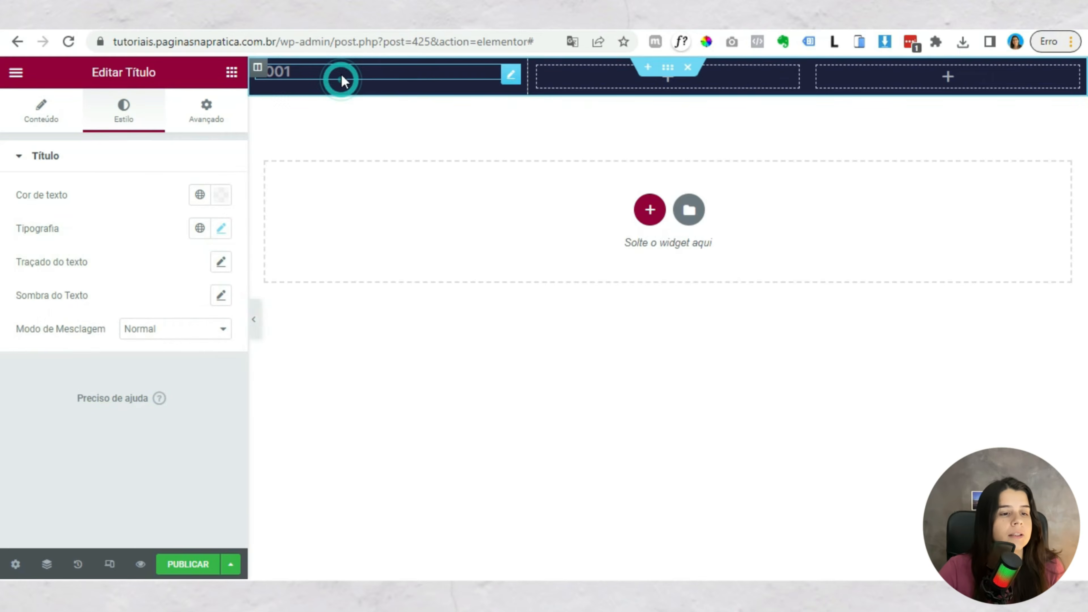
pyautogui.click(43, 91)
pyautogui.click(198, 419)
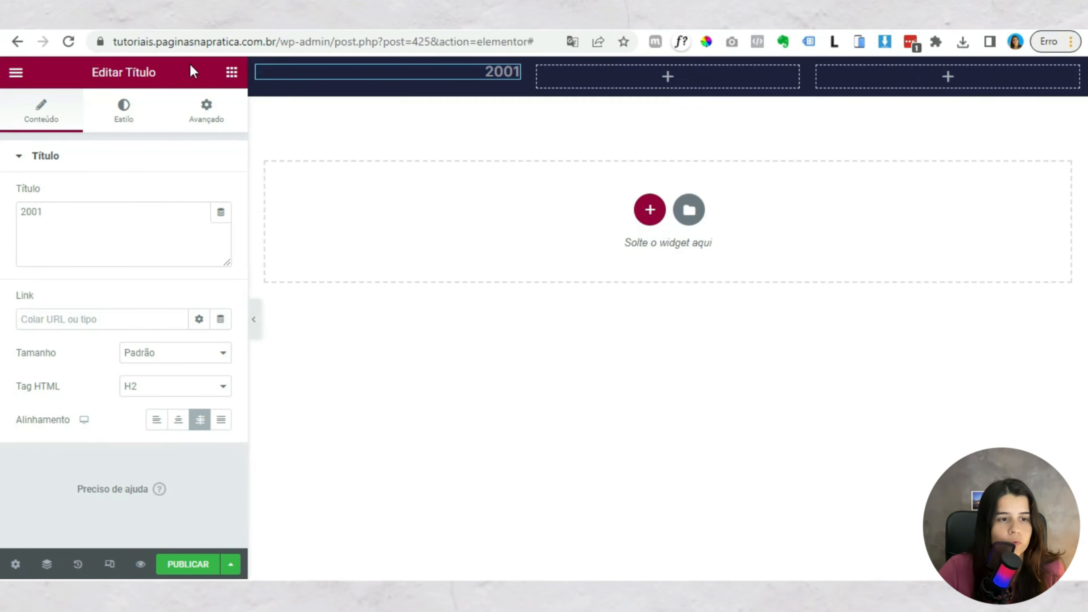
# - Insert an inner section in the third column and place an Imagem widget in its first inner column
pyautogui.click(232, 72)
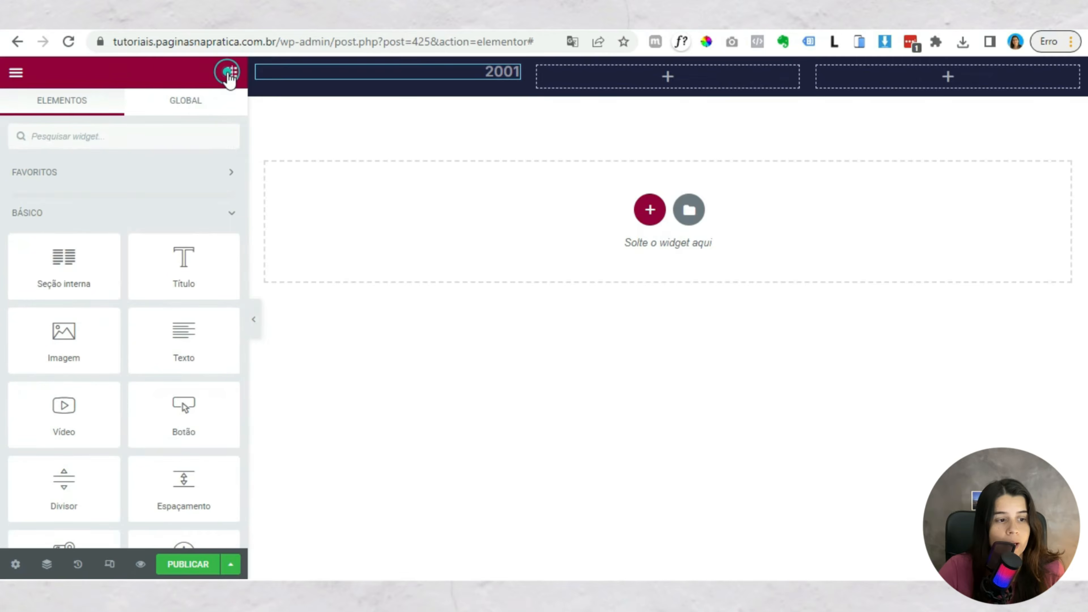
pyautogui.moveTo(65, 291); pyautogui.dragTo(863, 85)
pyautogui.click(232, 72)
pyautogui.moveTo(88, 320); pyautogui.dragTo(868, 81)
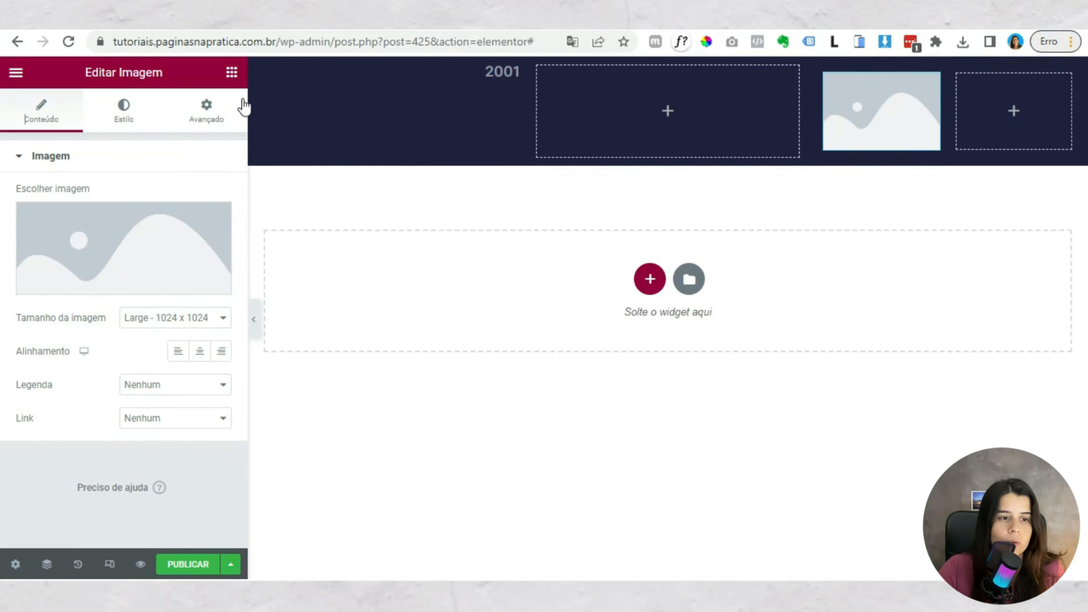
# - Place a Título widget in the second inner column and a Texto widget beneath it
pyautogui.click(232, 72)
pyautogui.moveTo(184, 264); pyautogui.dragTo(1008, 107)
pyautogui.click(231, 72)
pyautogui.moveTo(180, 346); pyautogui.dragTo(994, 168)
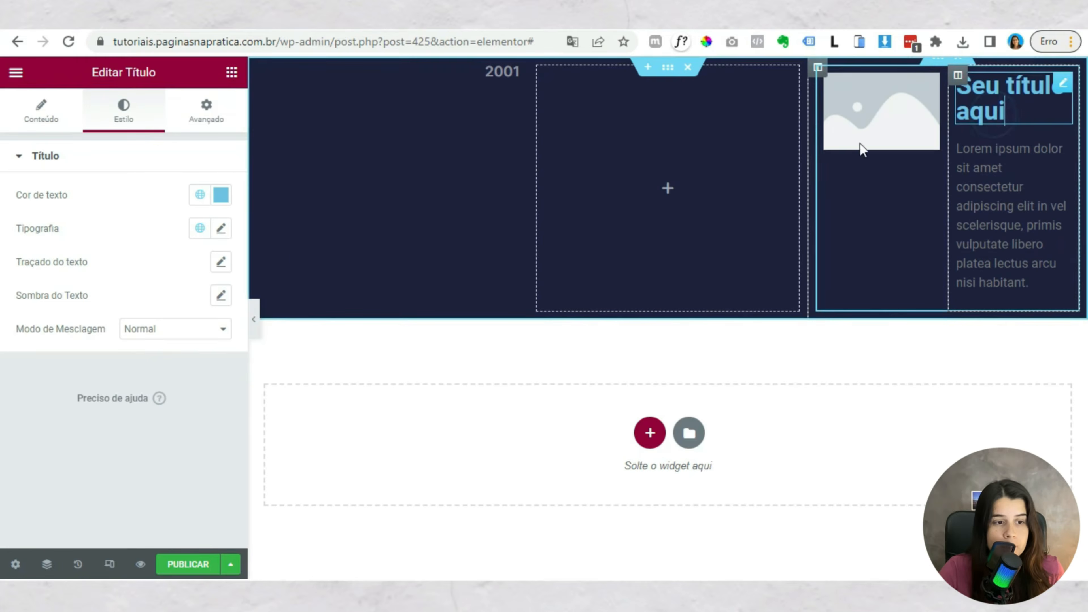
# - Set the "Seu título aqui" heading to a smaller Inter font and give it the same text color as the 2001 heading
pyautogui.click(221, 228)
pyautogui.click(160, 305)
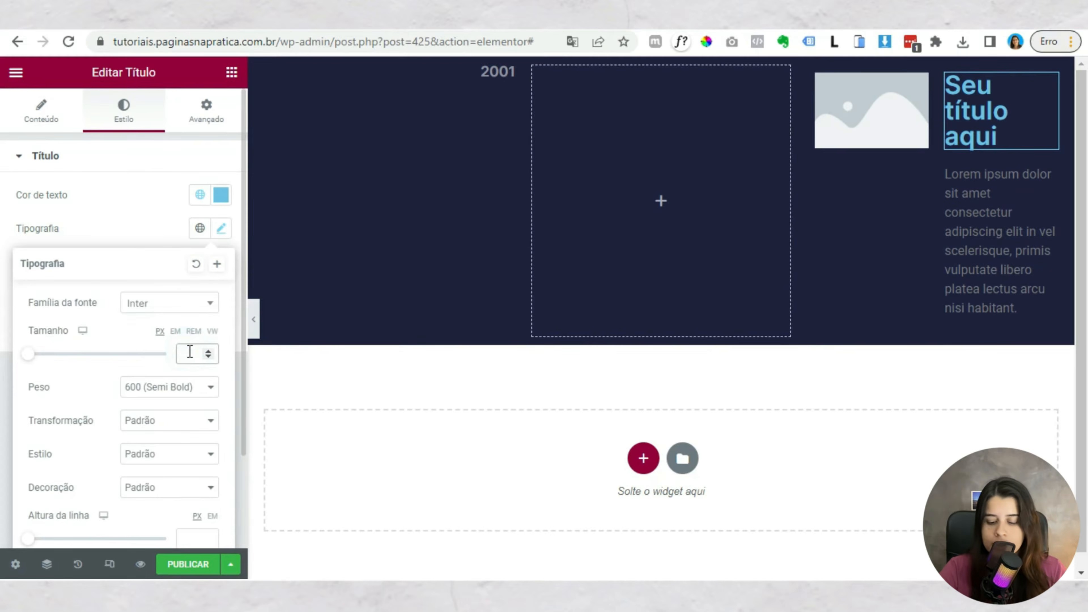
pyautogui.click(498, 70)
pyautogui.click(123, 107)
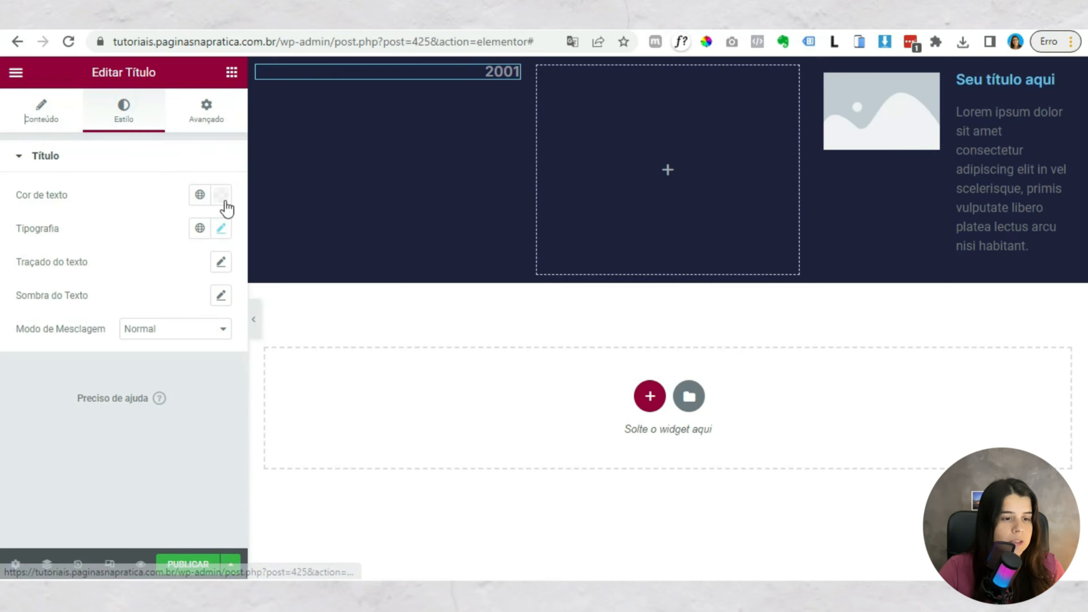
pyautogui.click(225, 194)
# - Style the Lorem ipsum text with the Inter font at 12 px and text color #FFFFFF
pyautogui.click(1047, 159)
pyautogui.click(94, 114)
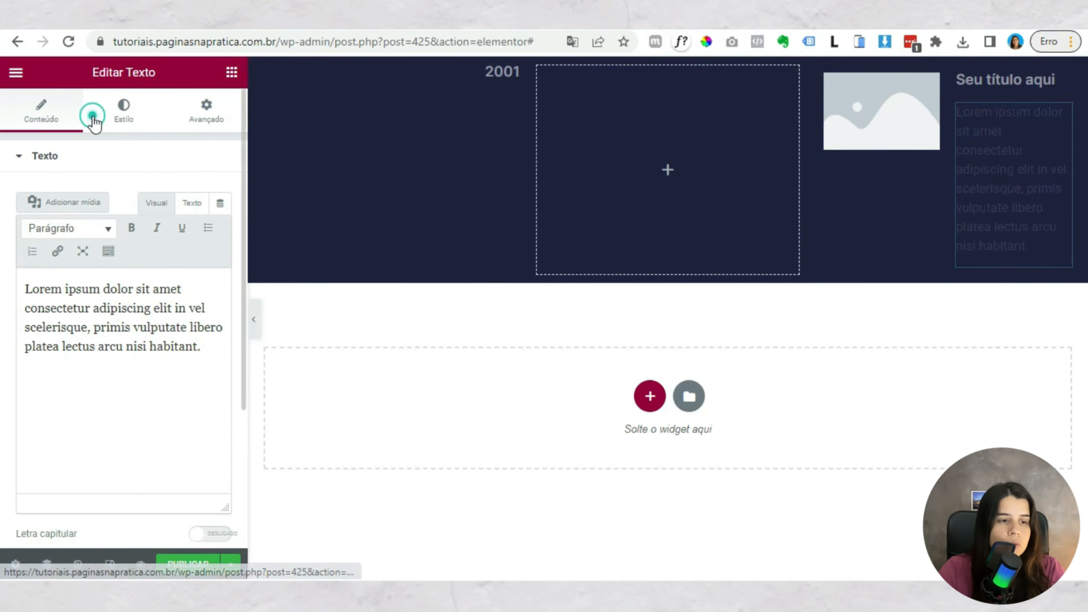
pyautogui.click(221, 261)
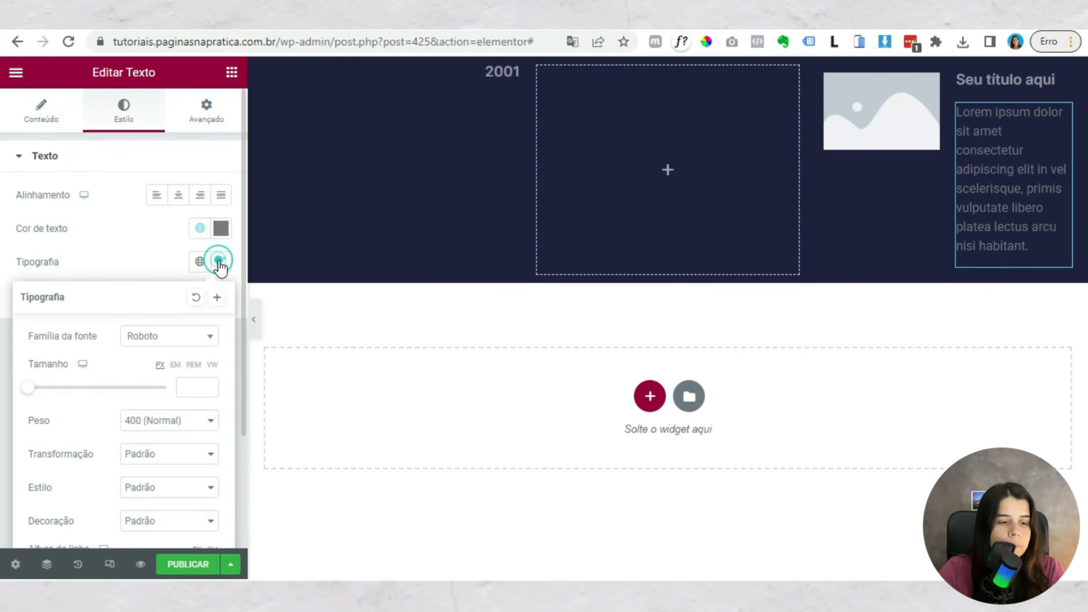
pyautogui.click(159, 337)
pyautogui.click(180, 361)
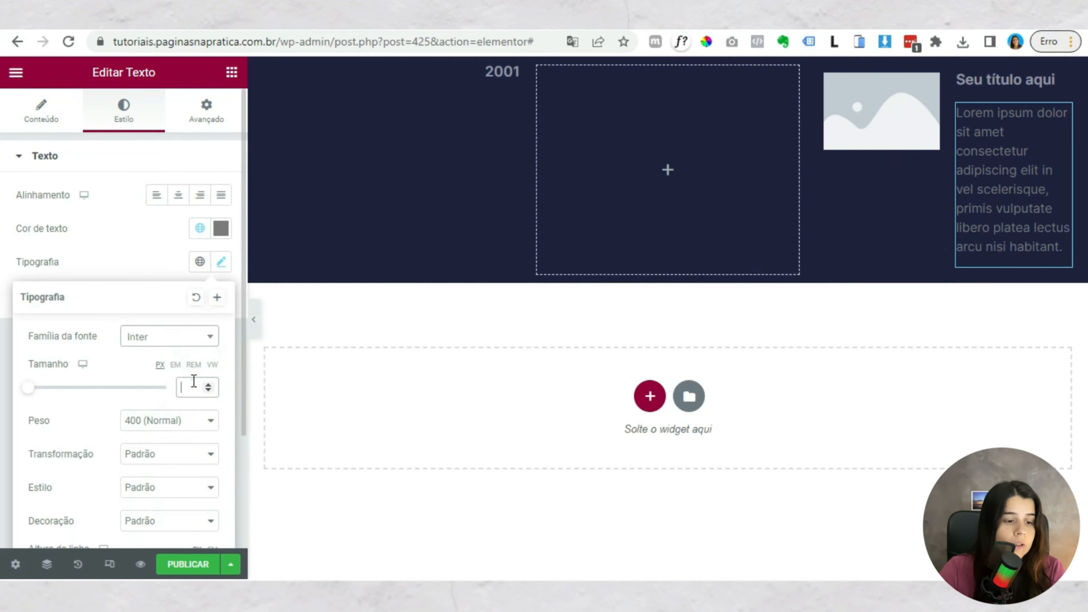
pyautogui.click(193, 382)
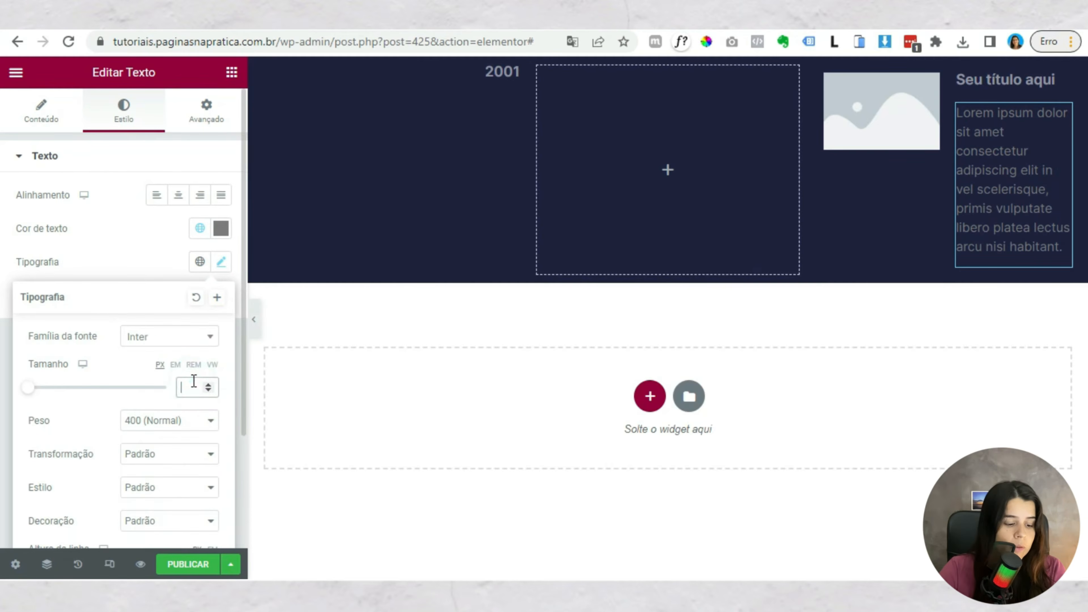
pyautogui.write('12')
pyautogui.click(218, 231)
pyautogui.write('#FFFFFF')
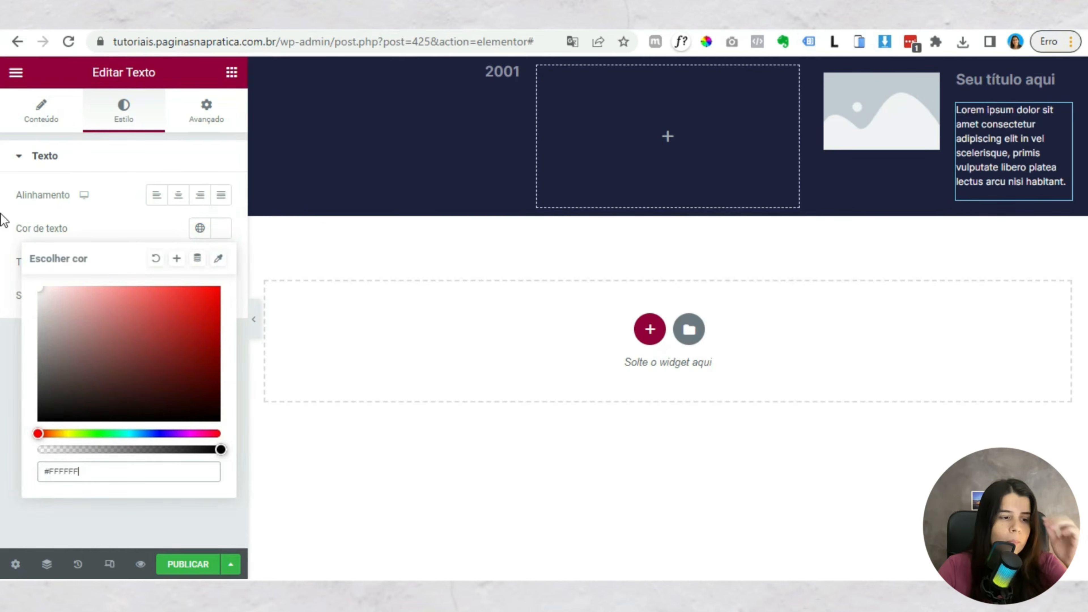
# - Replace the placeholder in the image widget with Img-1.svg from the media library
pyautogui.click(857, 111)
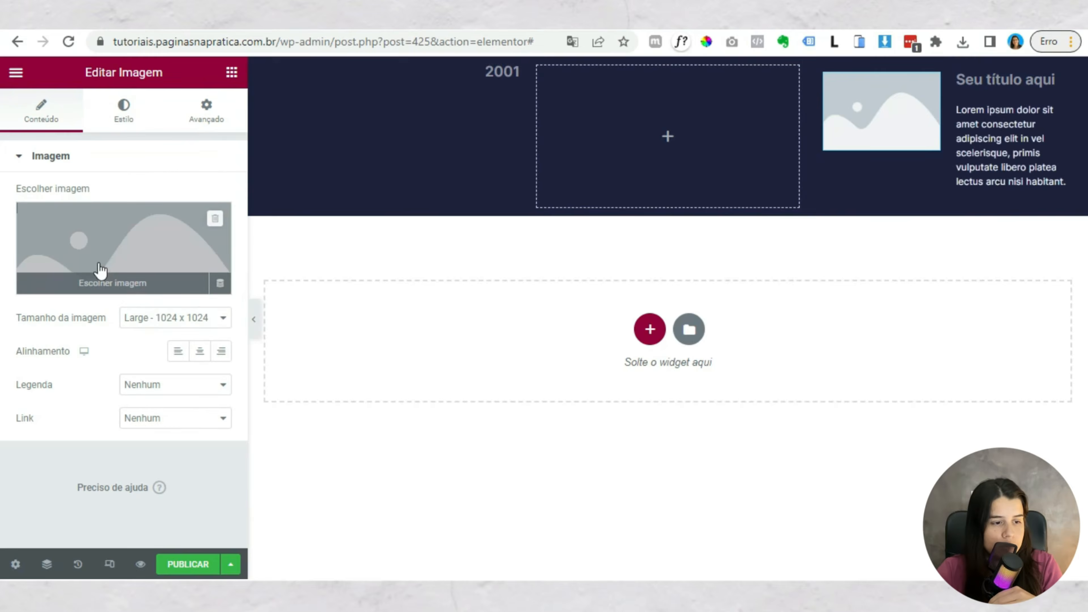
pyautogui.click(102, 270)
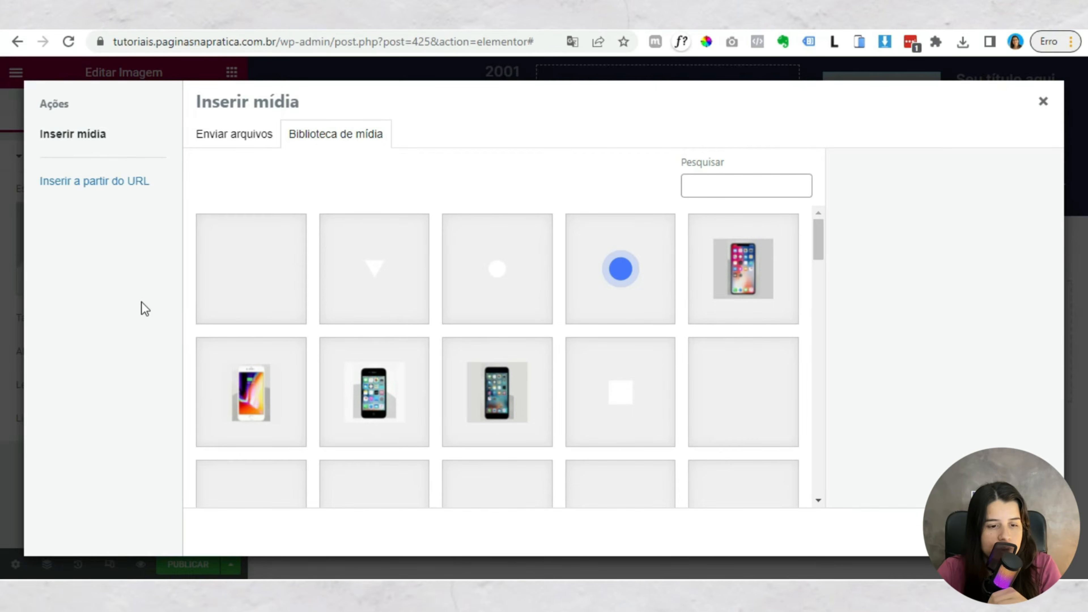
pyautogui.click(509, 430)
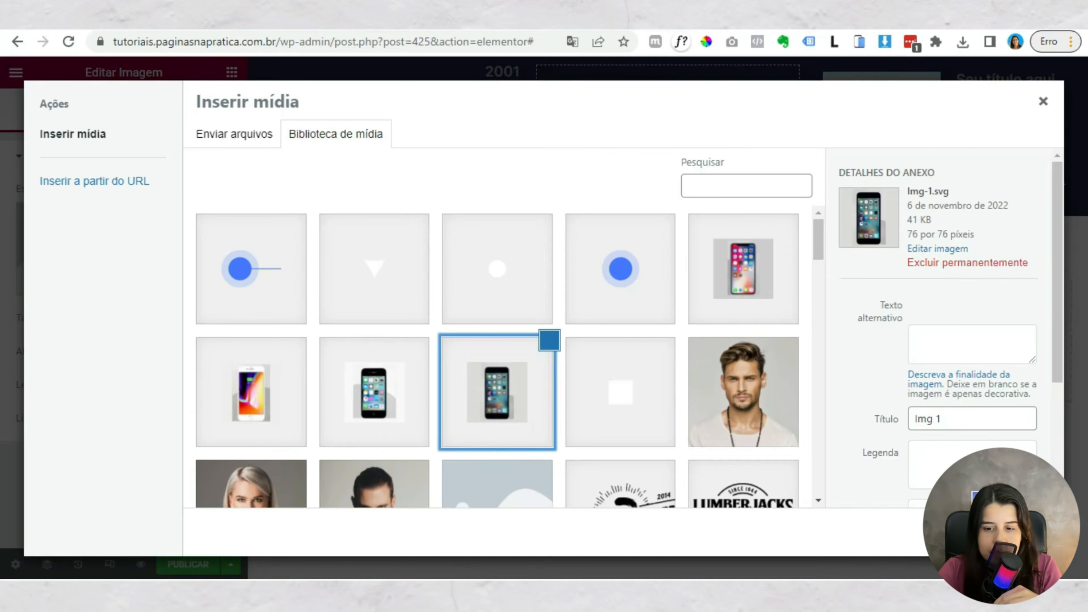
pyautogui.click(986, 531)
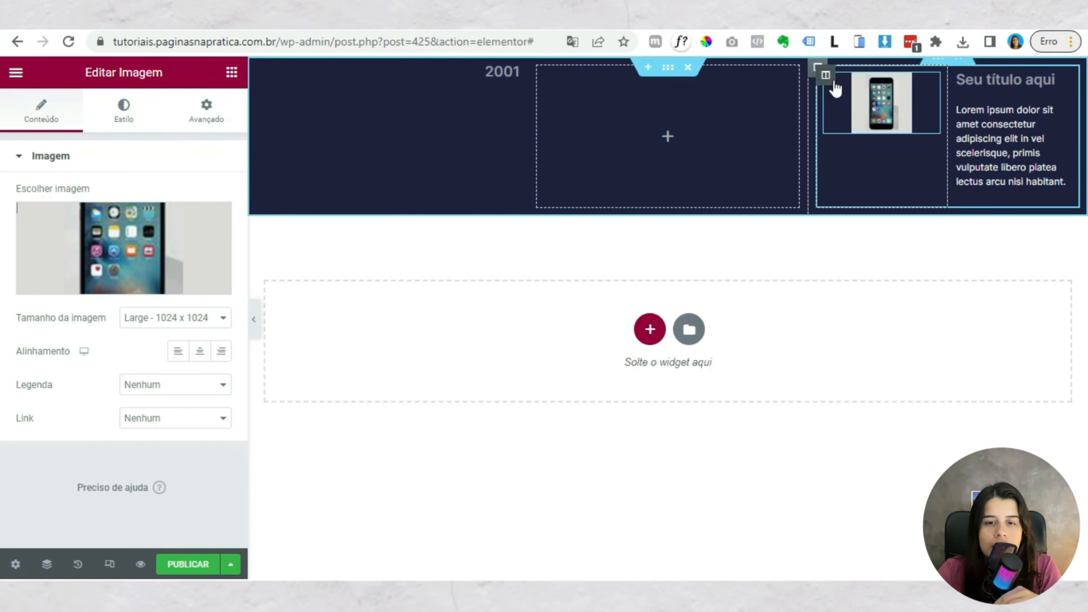
# - Set the width of the inner column holding the phone image to 30%
pyautogui.click(826, 77)
pyautogui.click(211, 198)
pyautogui.write('30')
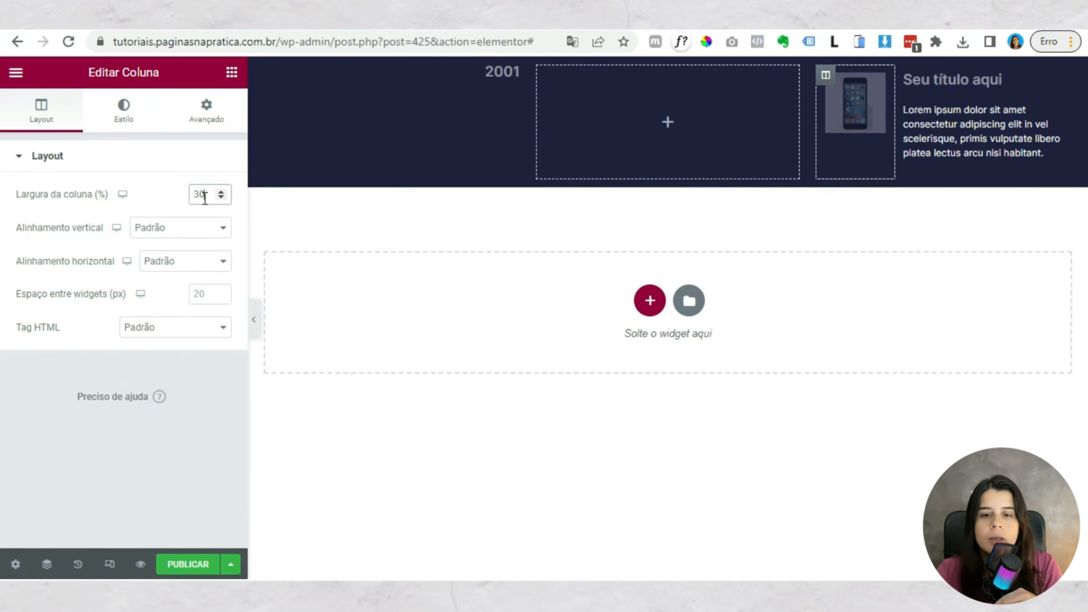
pyautogui.click(905, 75)
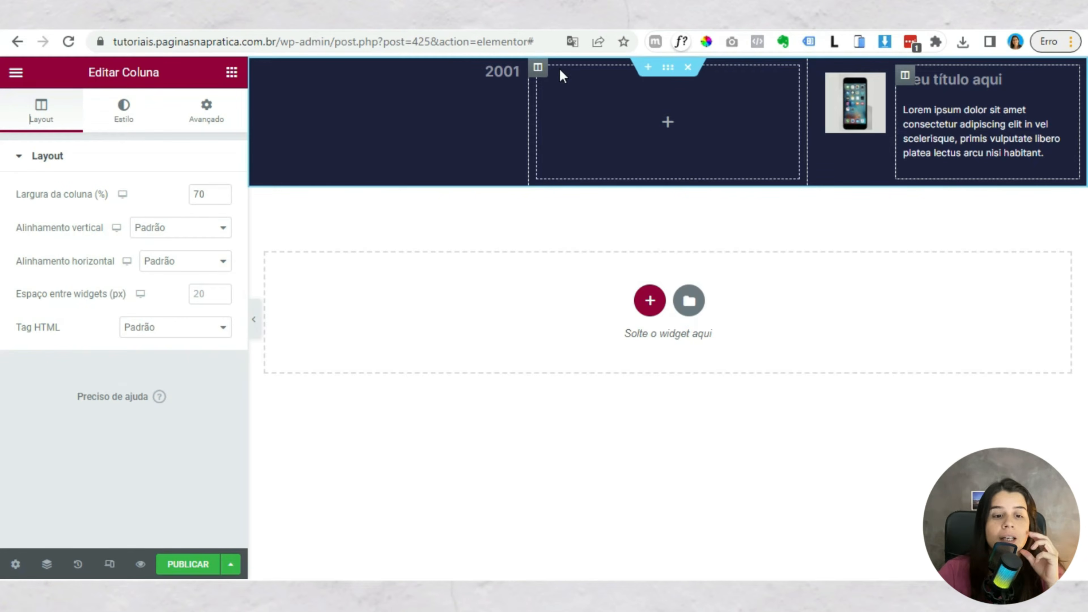
# - Give the empty middle column a classic background using the image Rectangle-6.svg from the media library
pyautogui.click(539, 68)
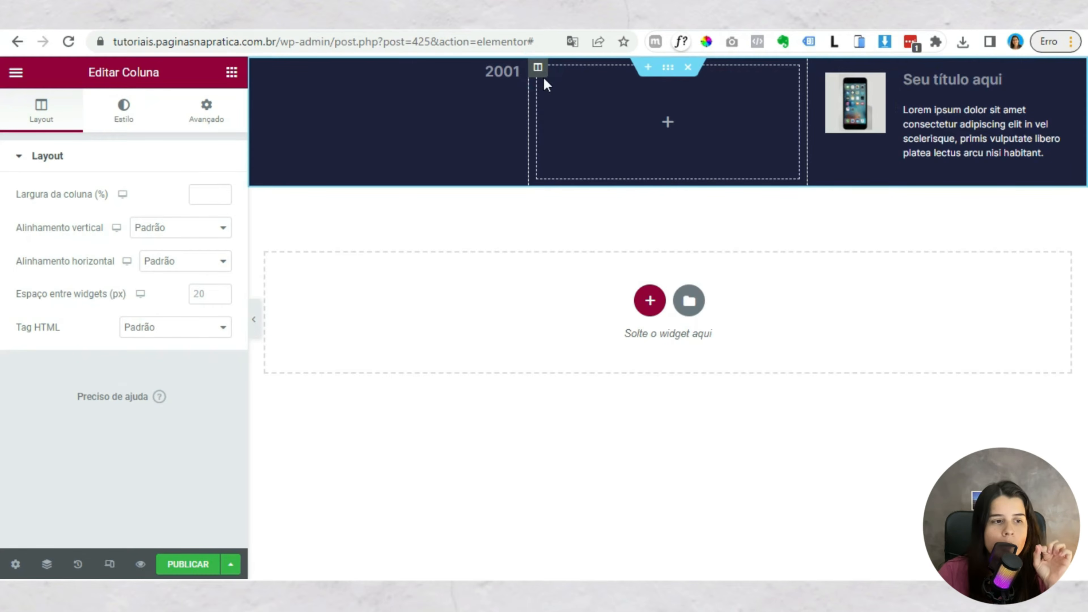
pyautogui.click(129, 122)
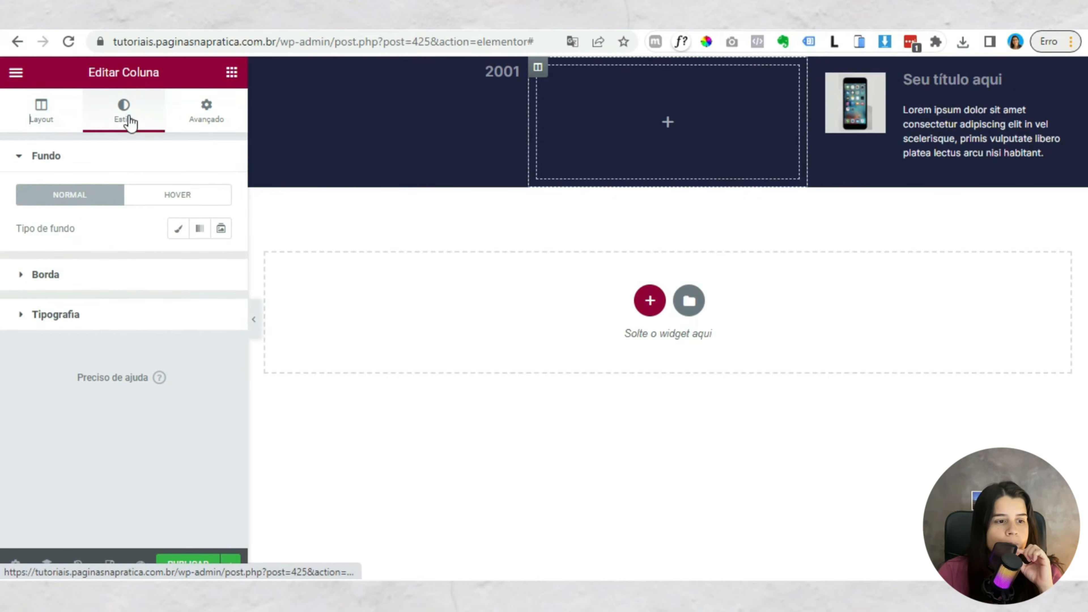
pyautogui.click(178, 230)
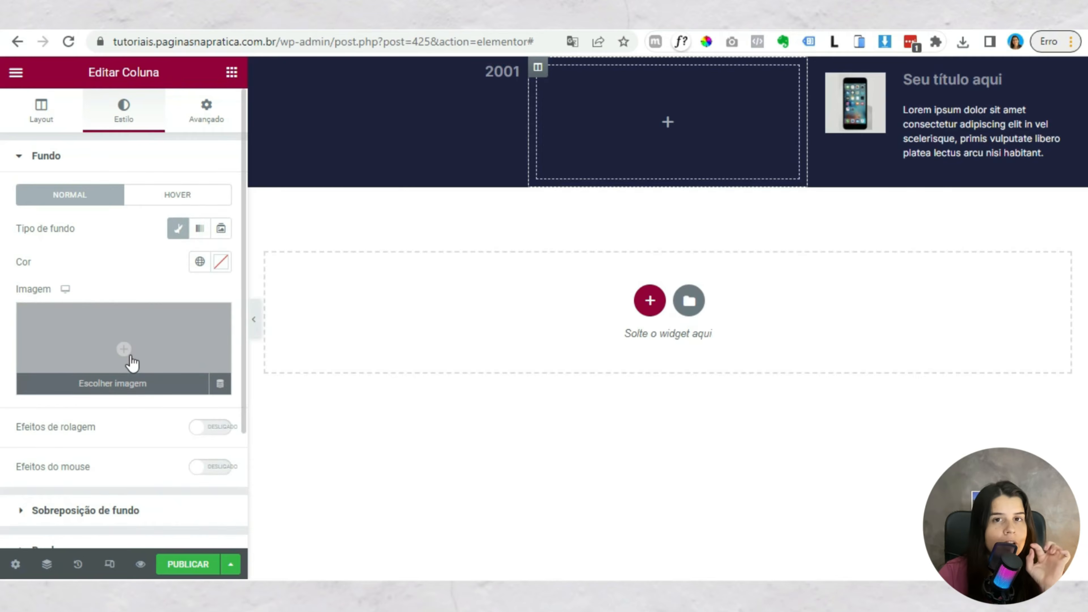
pyautogui.click(124, 383)
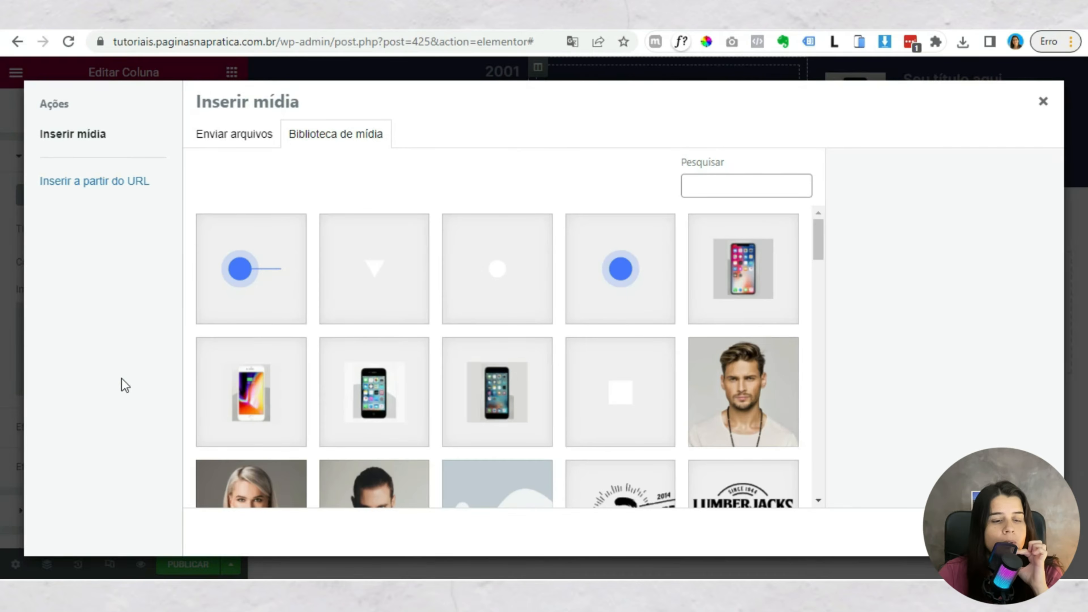
pyautogui.click(610, 407)
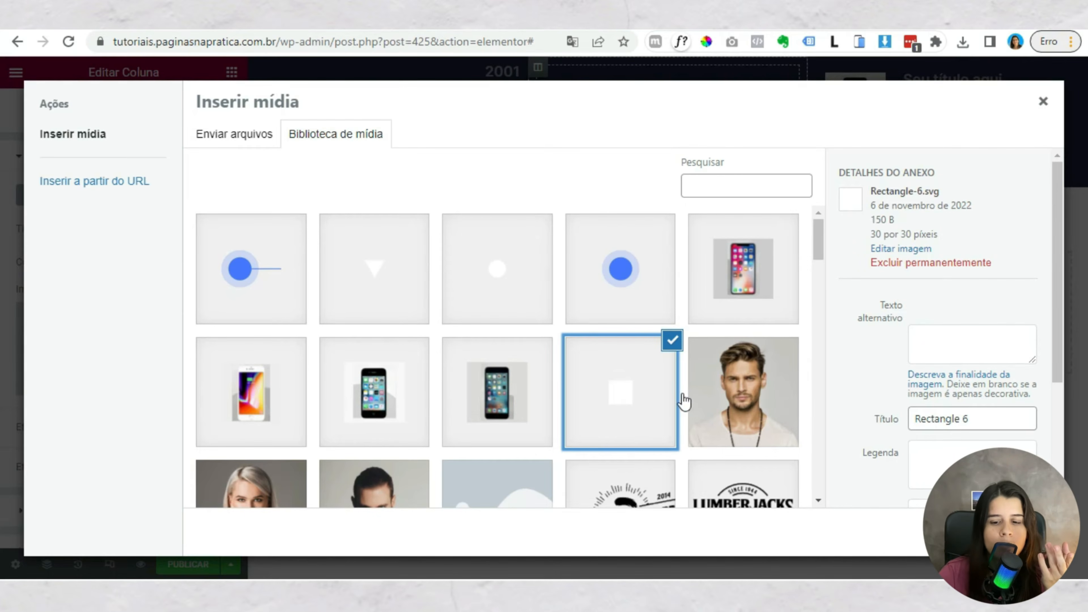
pyautogui.click(1015, 532)
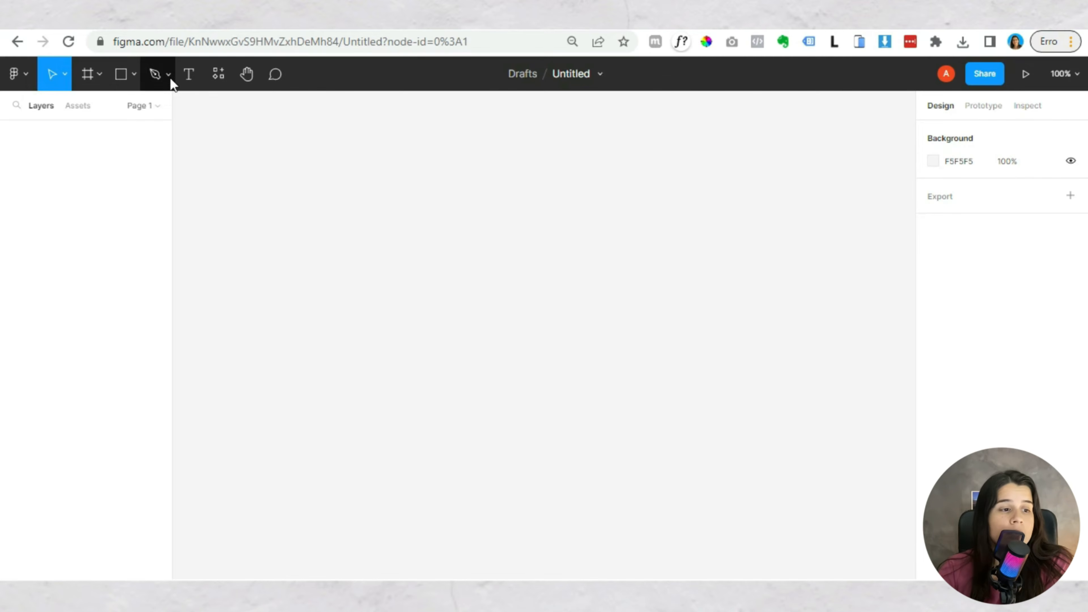
# - Switch to the empty Figma file and create a rectangle 30 wide and 30 high on the canvas
pyautogui.click(134, 78)
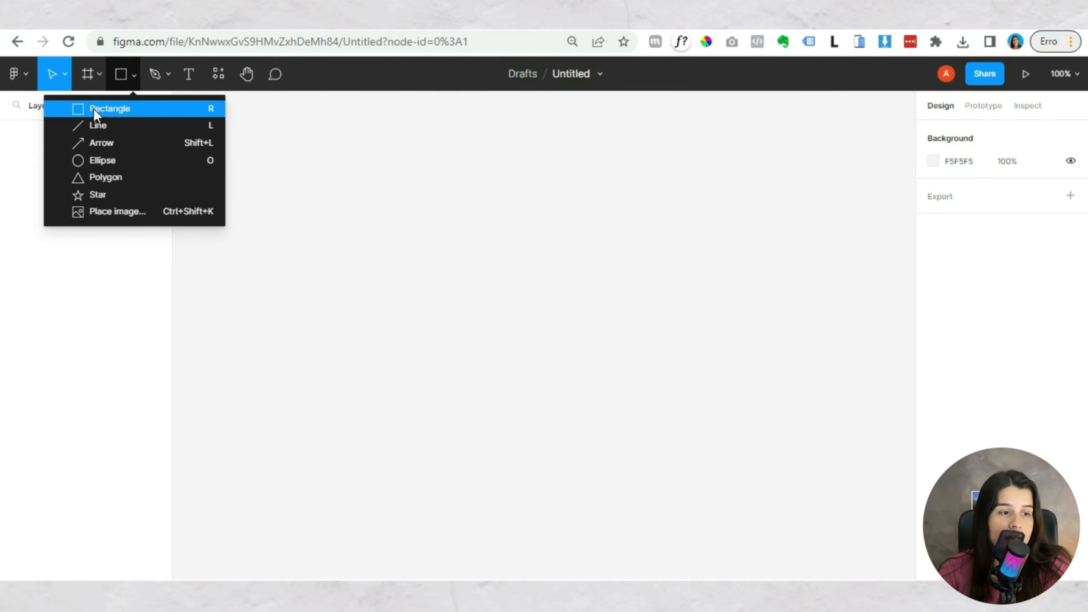
pyautogui.click(135, 108)
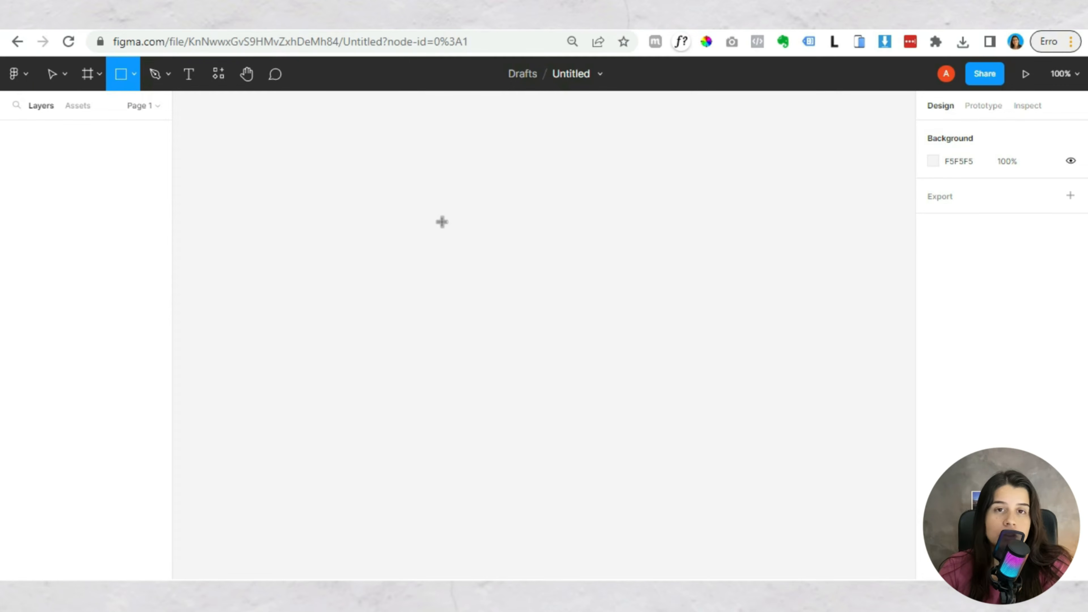
pyautogui.click(442, 221)
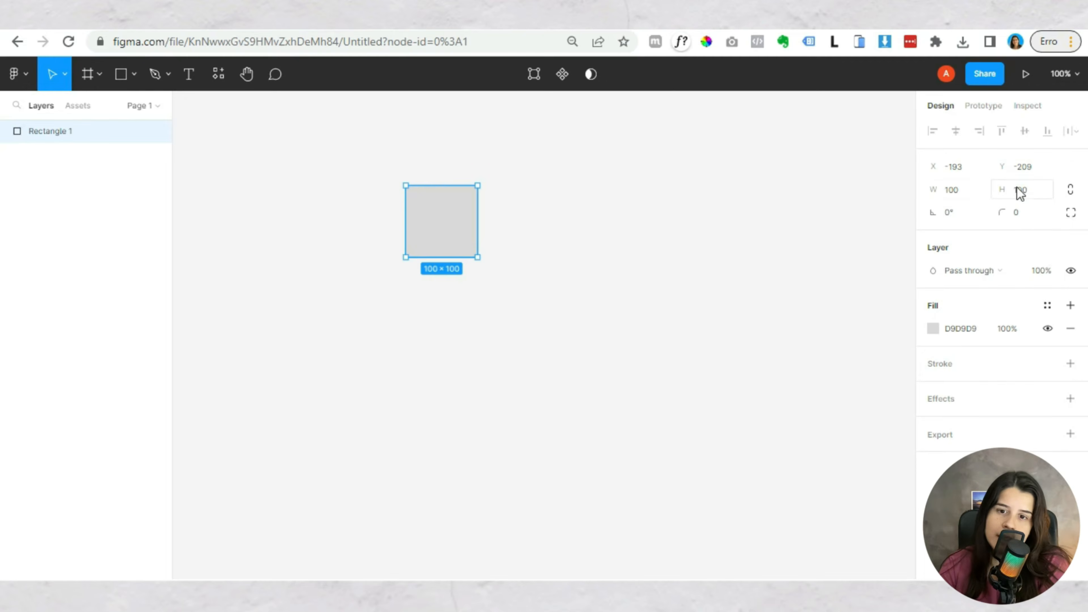
pyautogui.click(962, 195)
pyautogui.press('Escape')
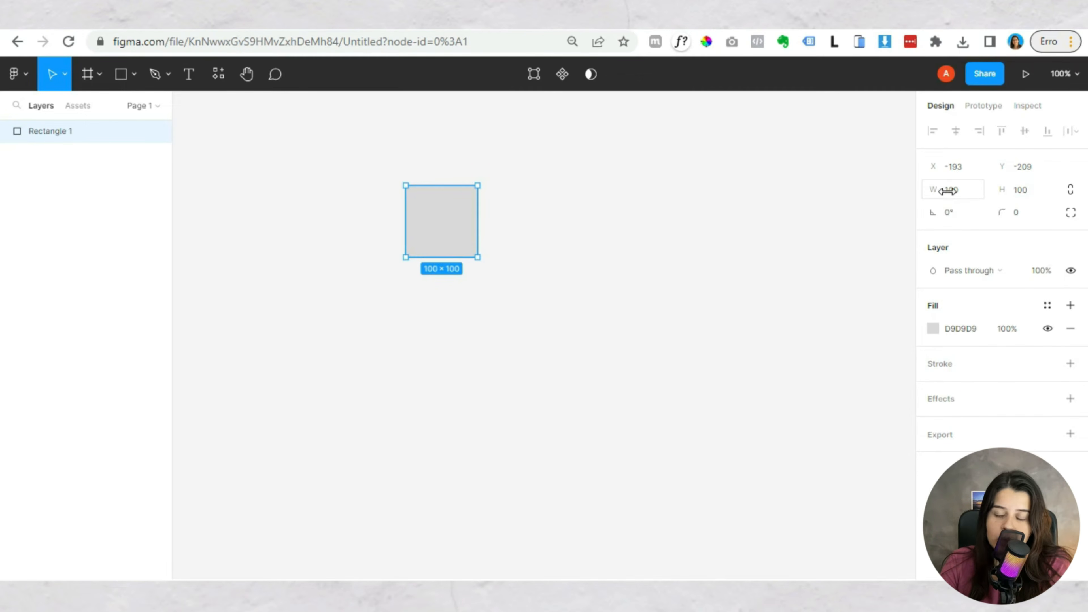
pyautogui.click(967, 194)
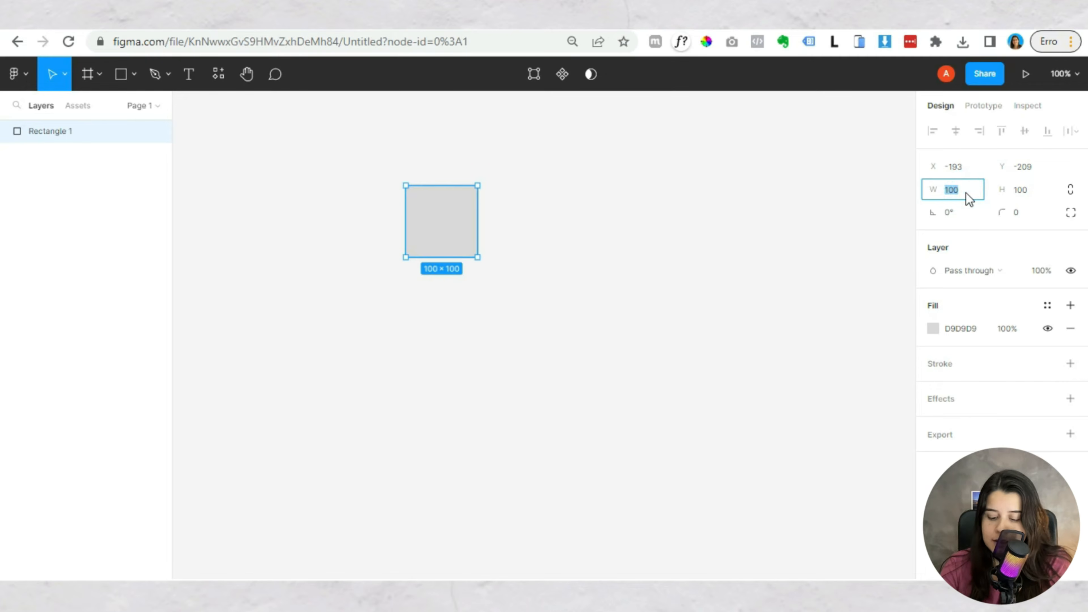
pyautogui.click(1021, 194)
pyautogui.write('30')
pyautogui.press('Return')
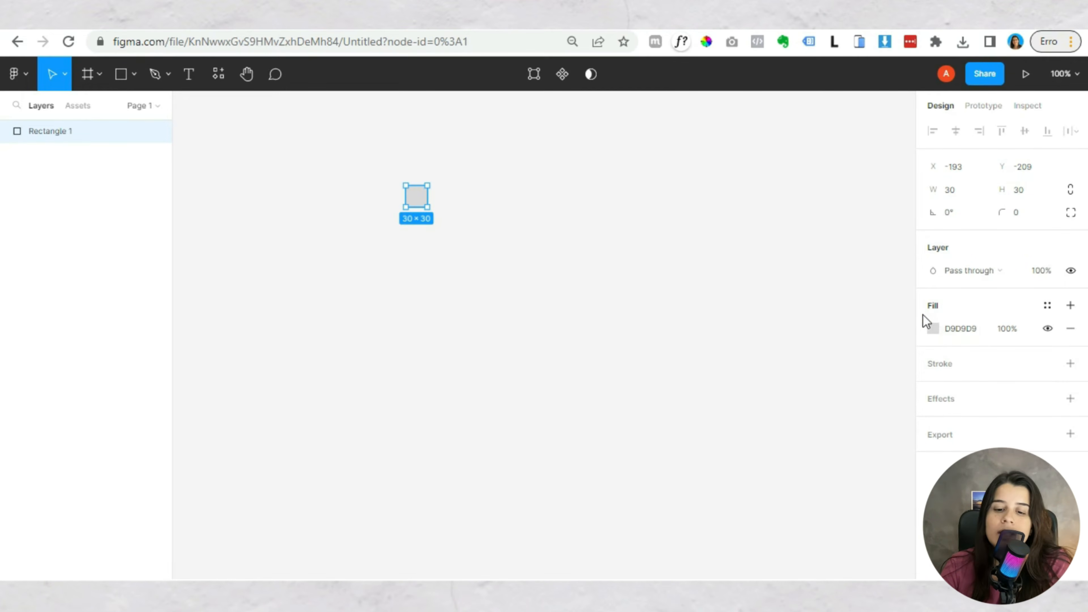
# - Change the rectangle's fill to white FFFFFF and move it to about X -113, Y -156
pyautogui.click(933, 328)
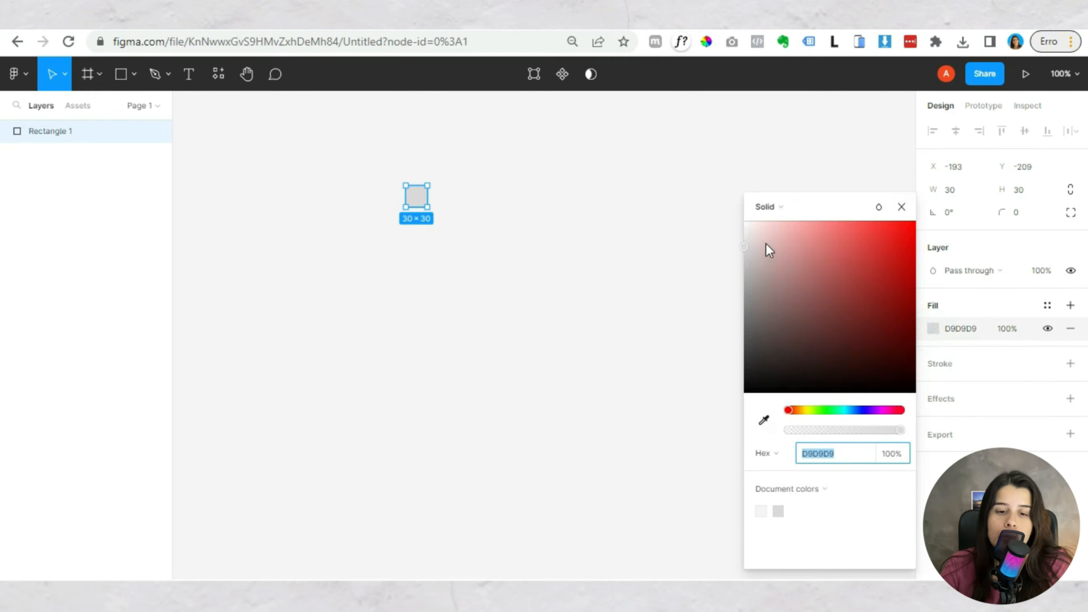
pyautogui.moveTo(767, 245); pyautogui.dragTo(650, 219)
pyautogui.click(596, 217)
pyautogui.moveTo(410, 202); pyautogui.dragTo(468, 240)
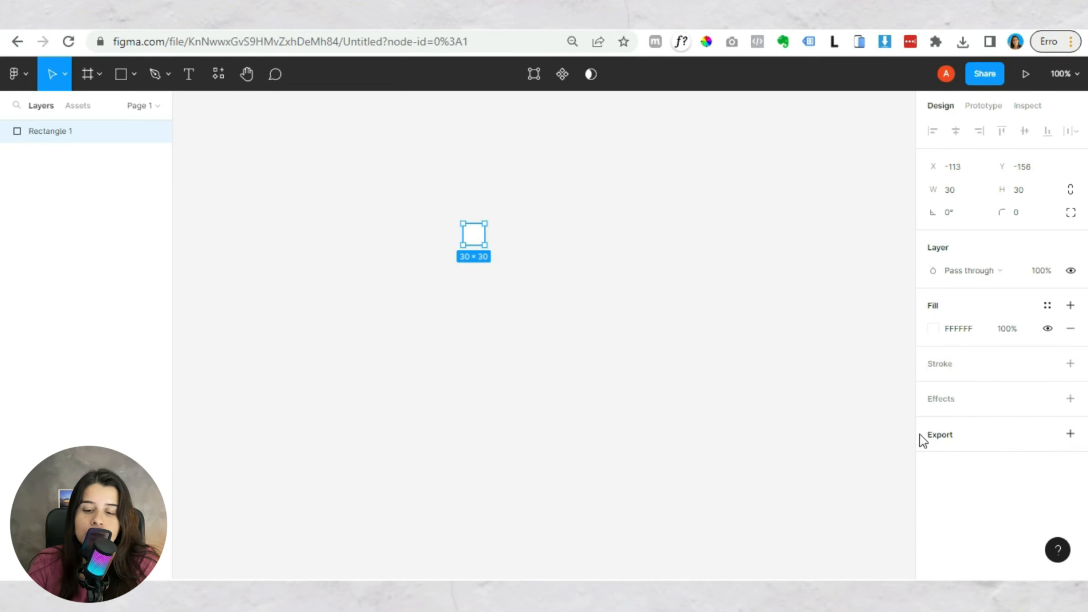
# - Export the white rectangle as an SVG file
pyautogui.click(945, 435)
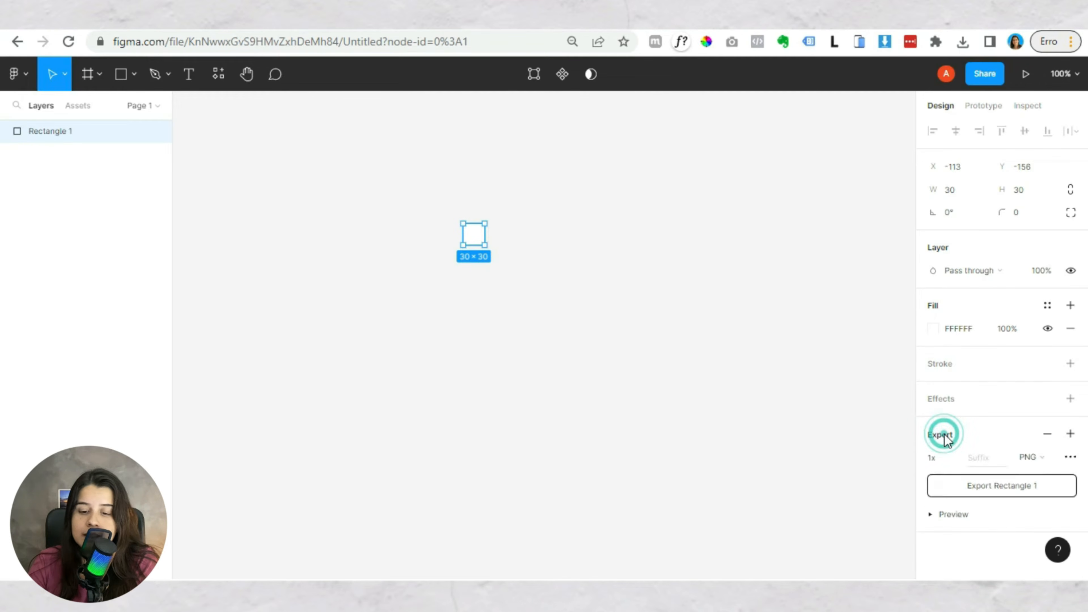
pyautogui.click(1032, 458)
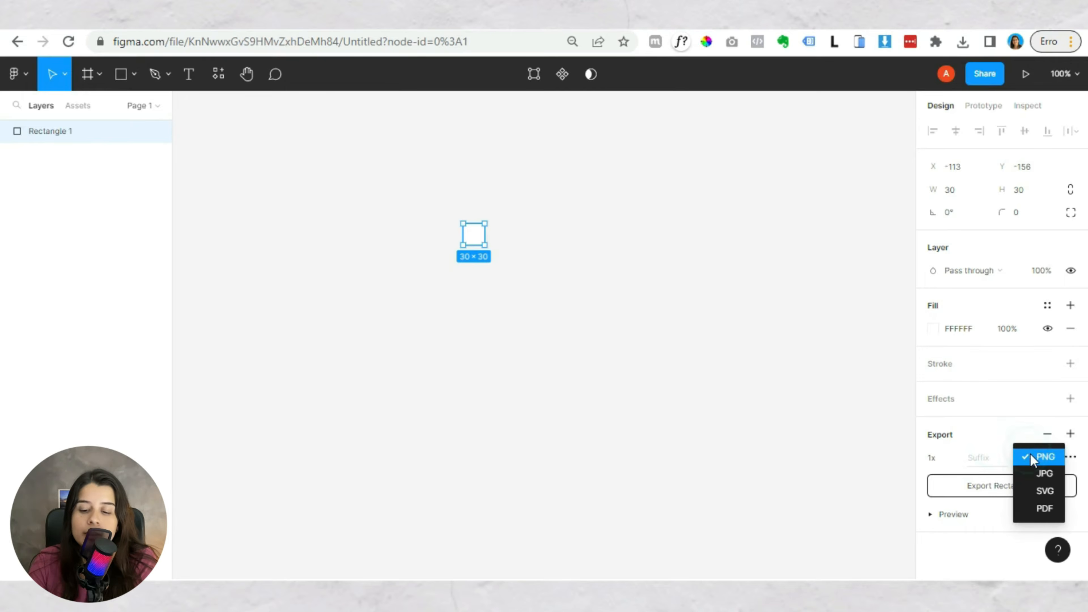
pyautogui.click(1039, 493)
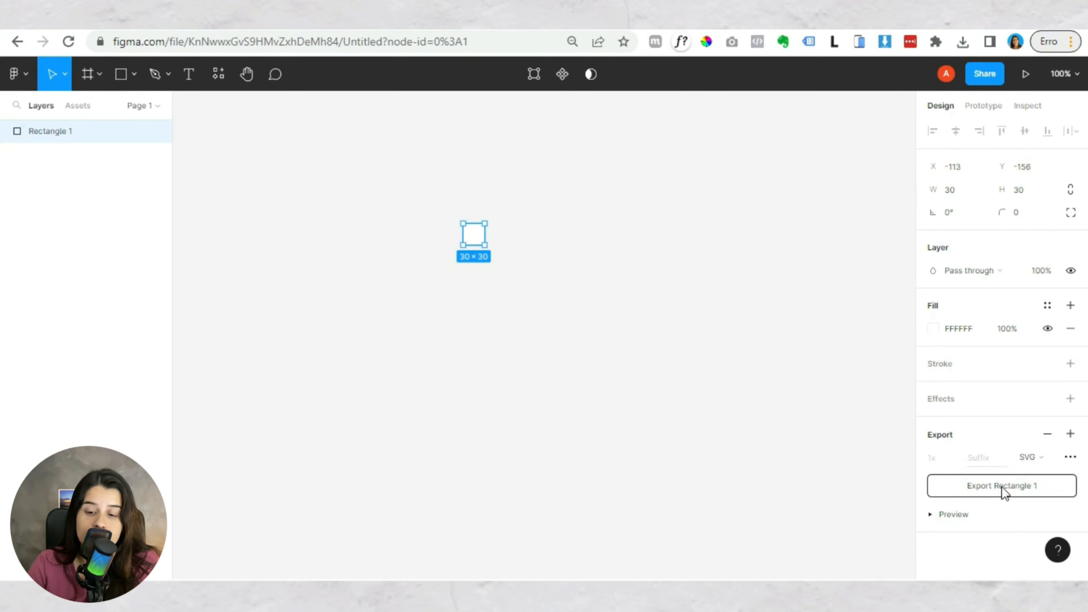
pyautogui.click(985, 490)
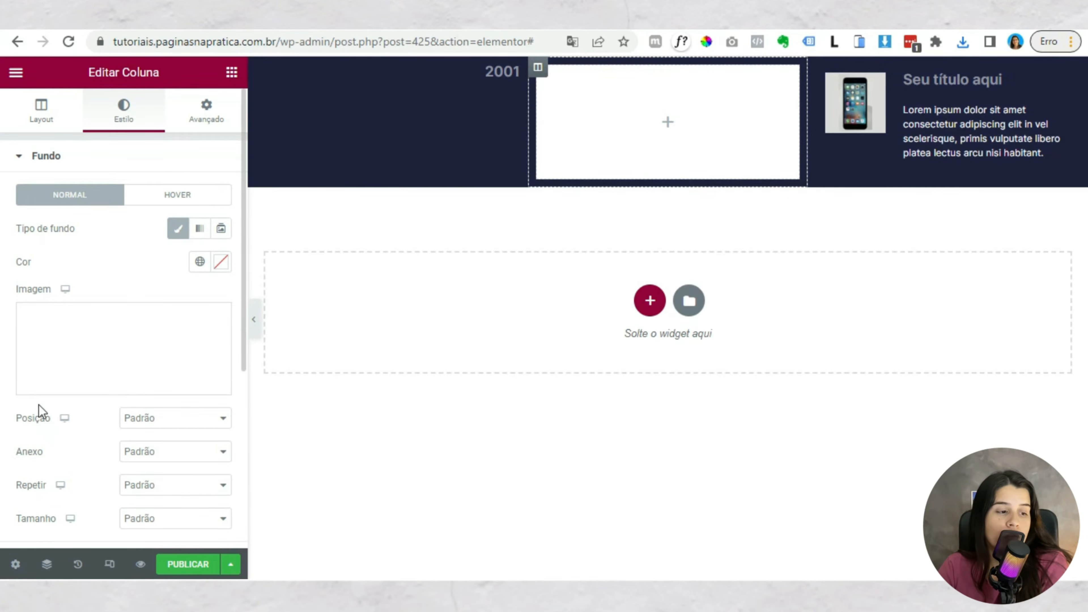
# - Back in Elementor, set the middle column's background image to repeat vertically (Repetir na vertical) with position Centralizado
pyautogui.scroll(-2, 39, 411)
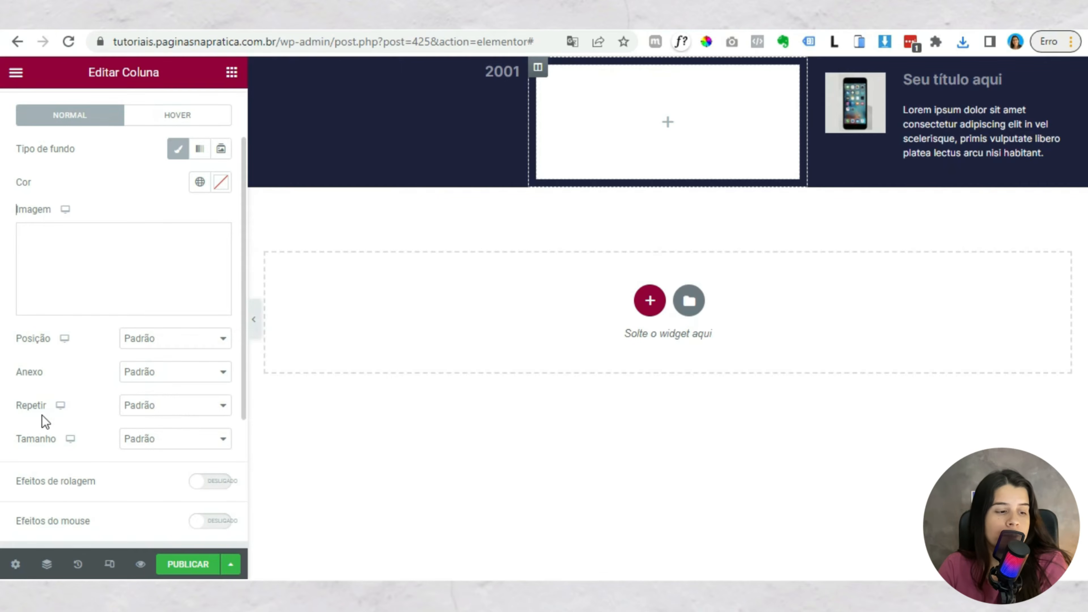
pyautogui.click(135, 408)
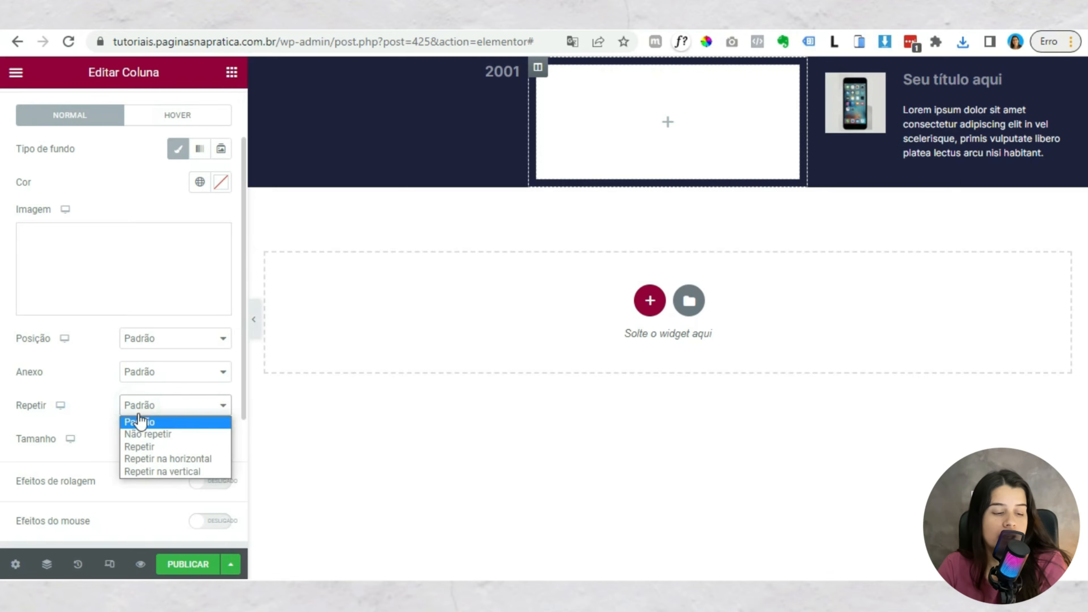
pyautogui.click(142, 472)
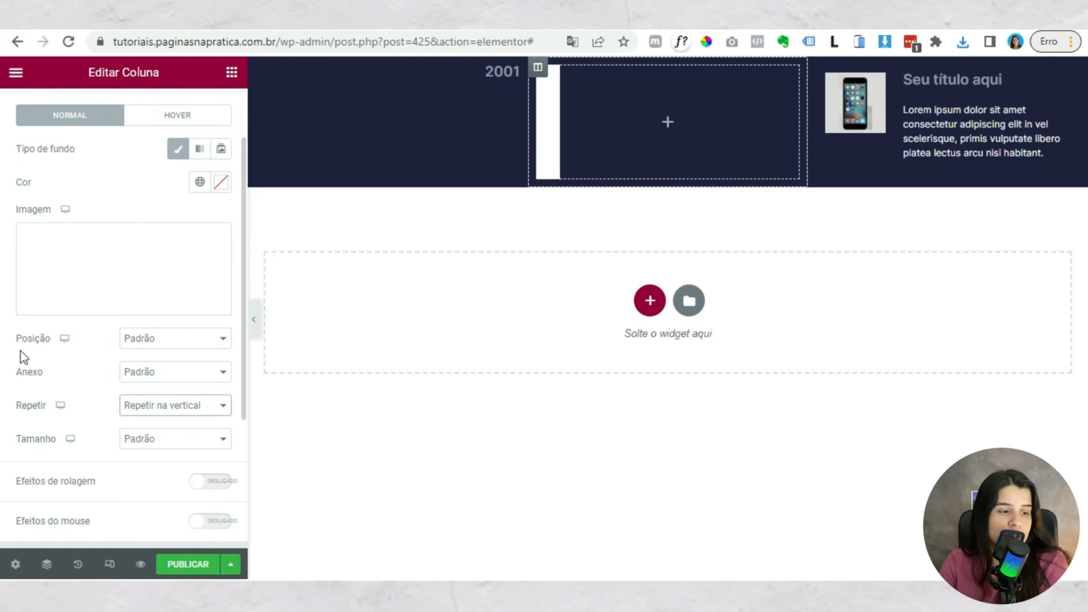
pyautogui.click(163, 339)
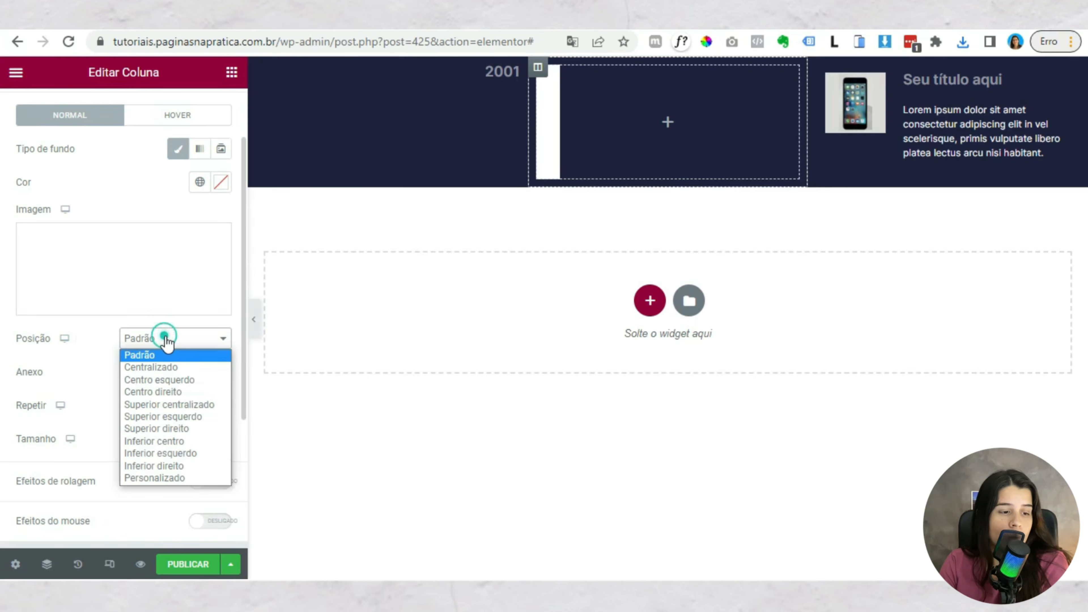
pyautogui.click(167, 368)
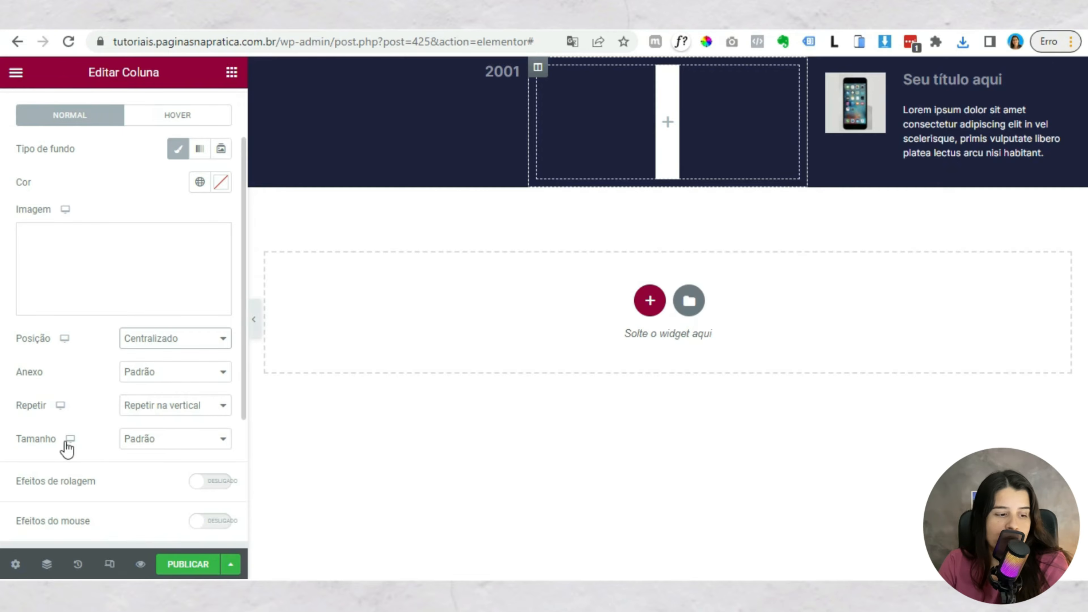
# - Give the middle column's background image a custom size (Personalizado) with a width of 6 px
pyautogui.click(168, 439)
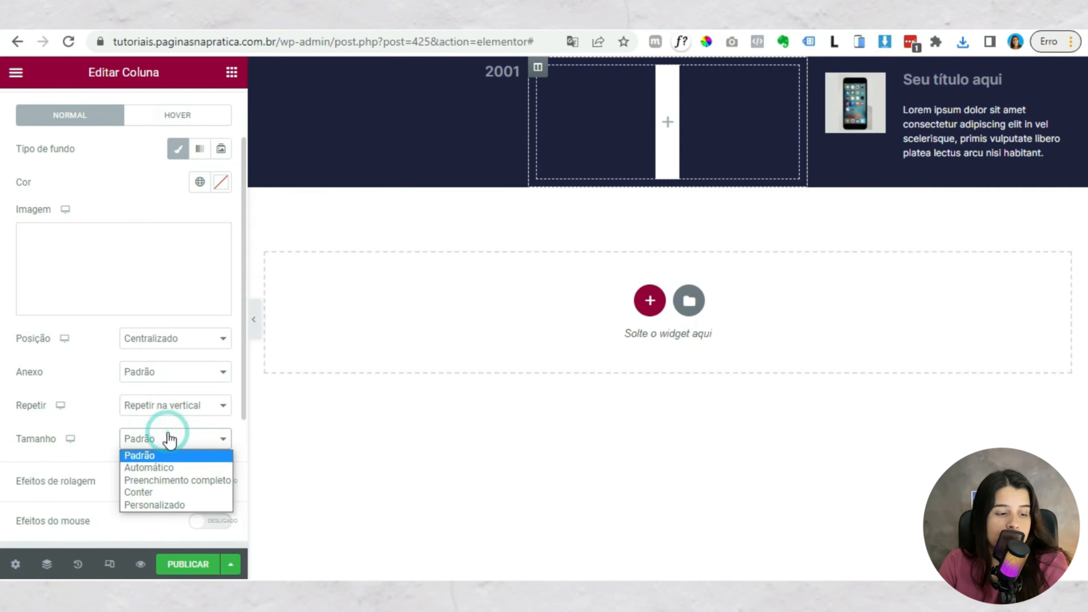
pyautogui.click(155, 506)
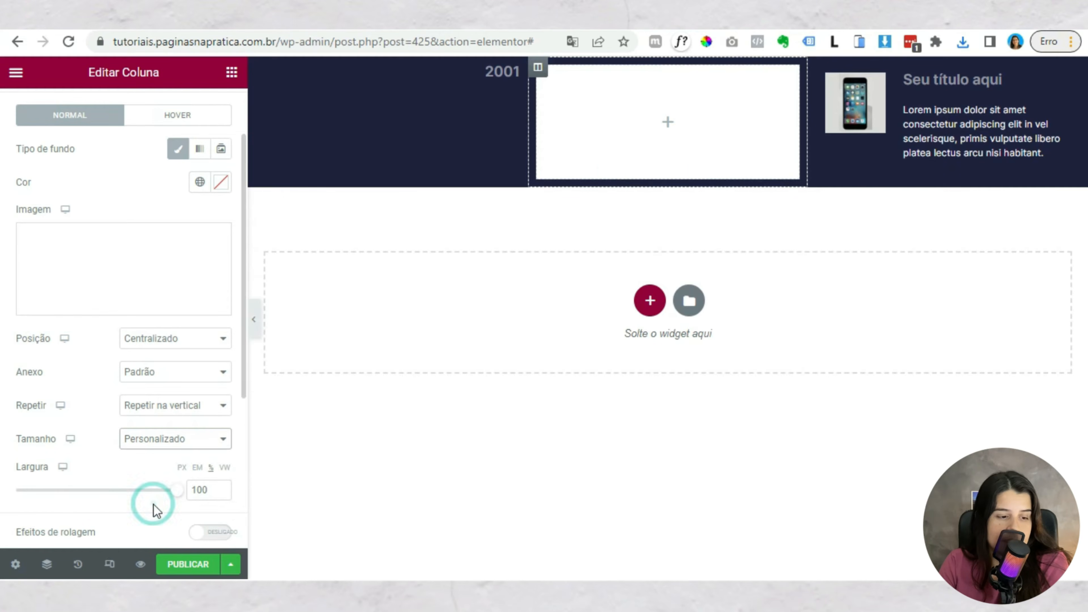
pyautogui.click(182, 468)
pyautogui.moveTo(203, 490); pyautogui.dragTo(188, 492)
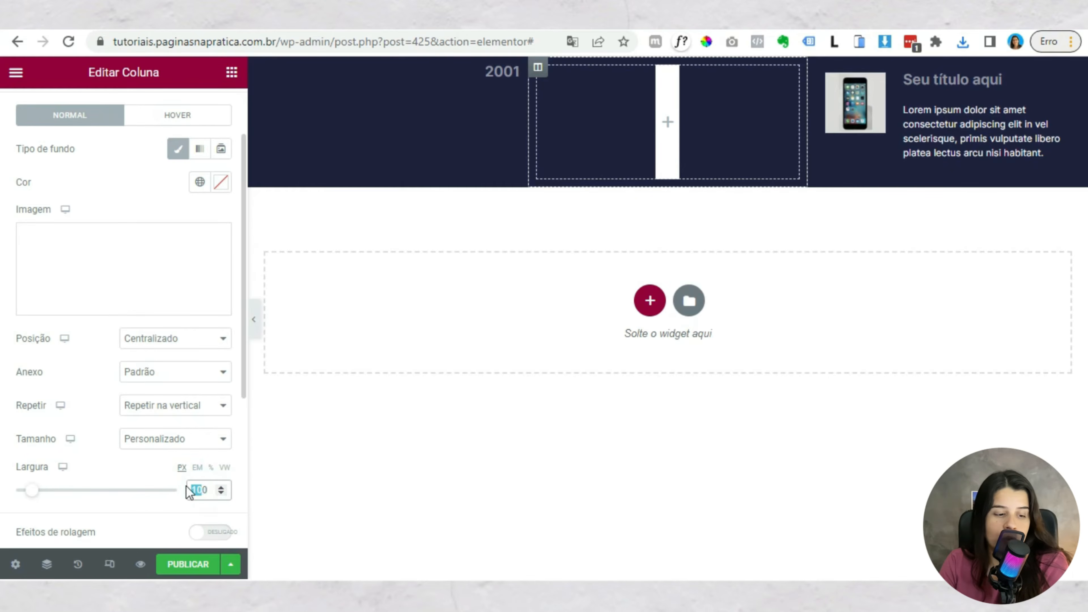
pyautogui.write('6')
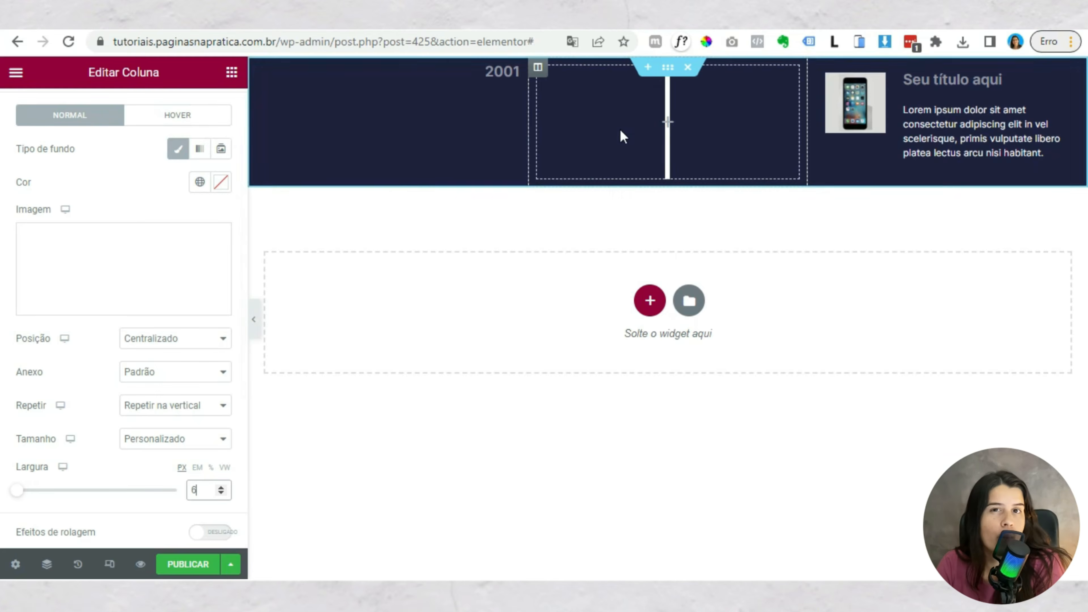
# - Add an image widget to the middle column and insert ponto.svg from the media library
pyautogui.click(232, 72)
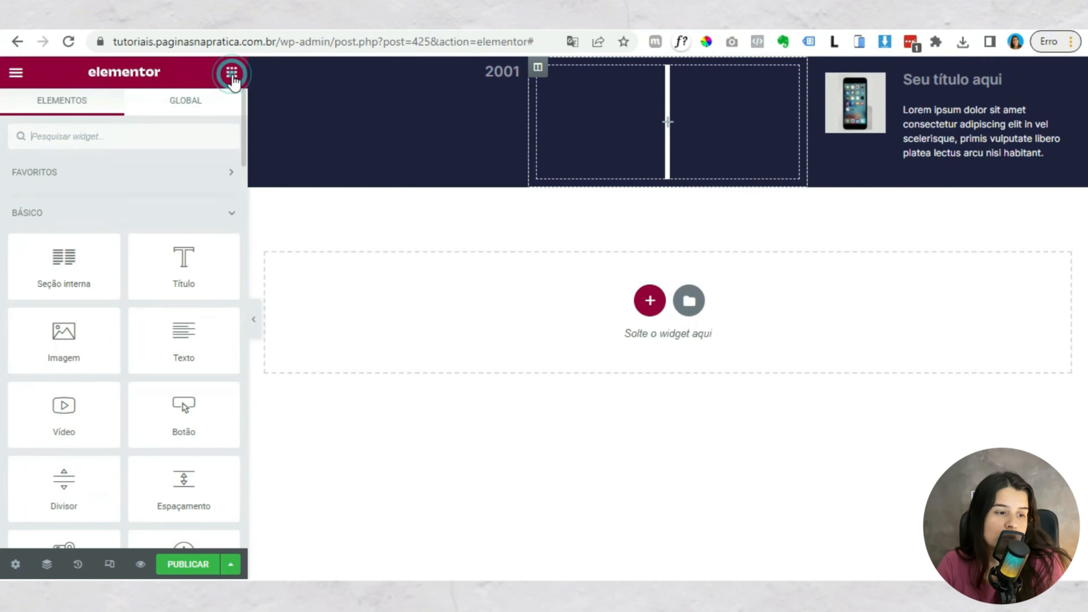
pyautogui.moveTo(81, 331); pyautogui.dragTo(676, 99)
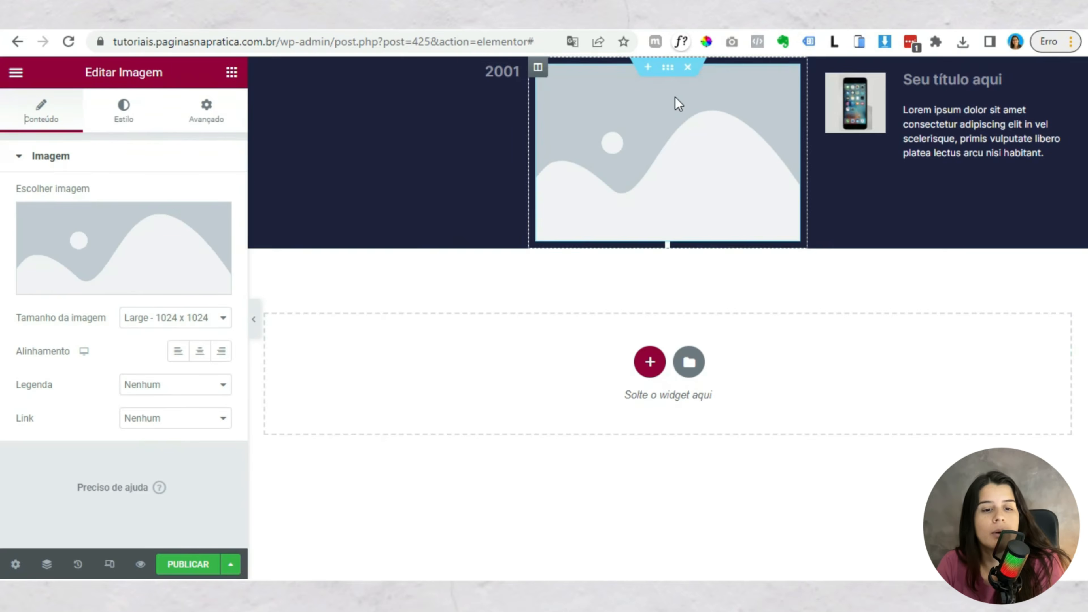
pyautogui.click(138, 293)
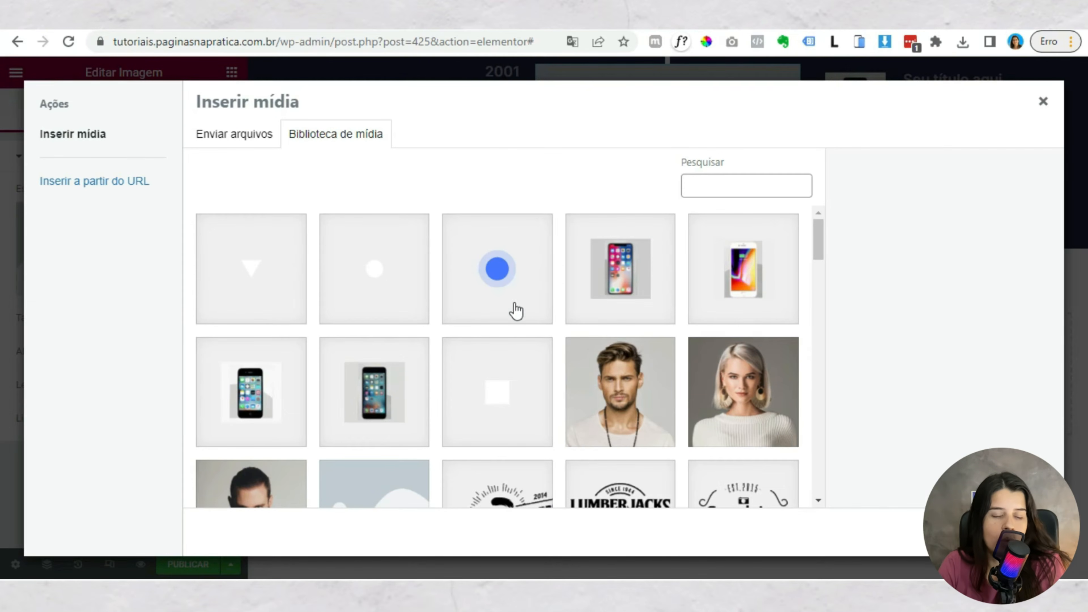
pyautogui.click(505, 293)
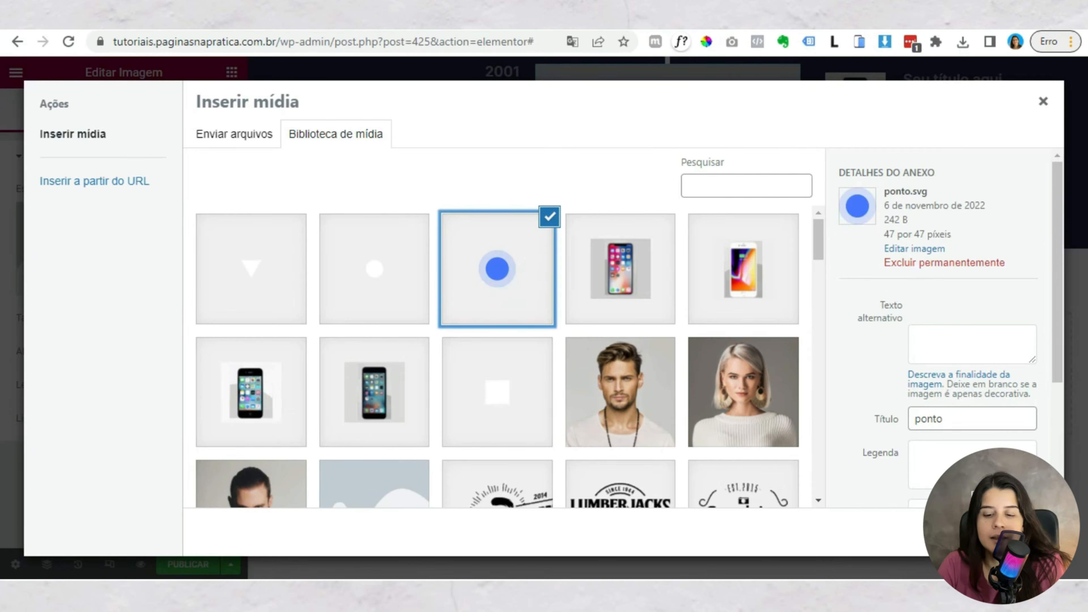
pyautogui.click(1025, 533)
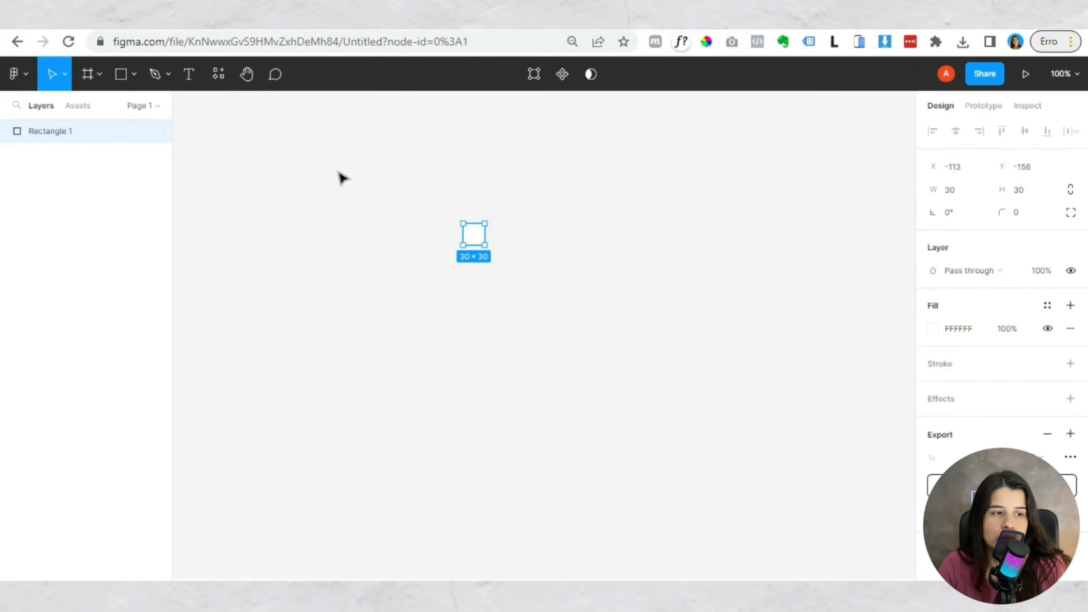
pyautogui.click(131, 77)
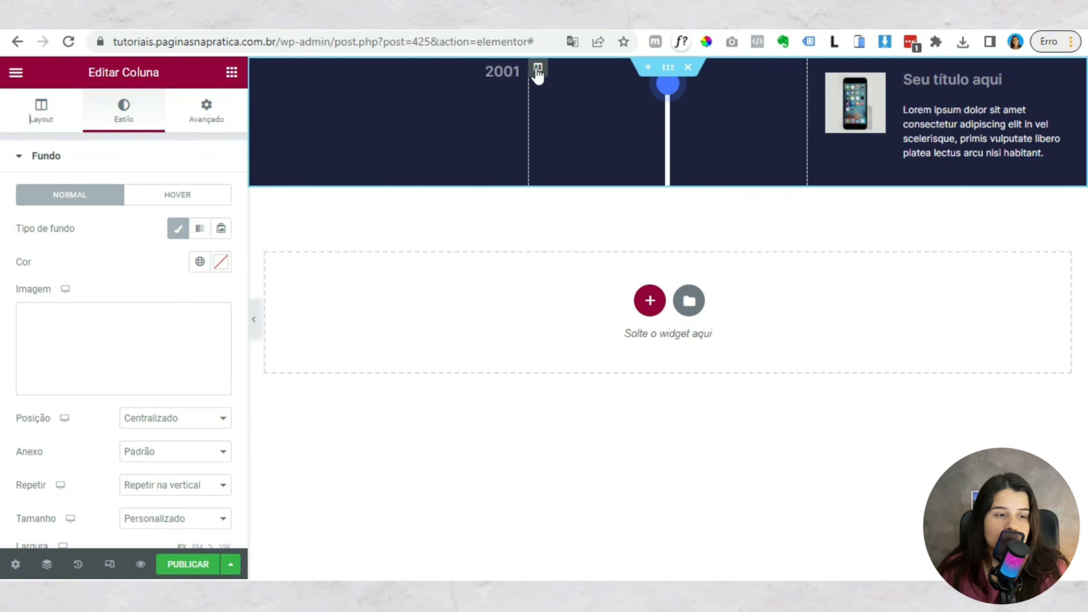
# - Set the vertical alignment of both the middle line column and the 2001 year column to Meio
pyautogui.click(43, 116)
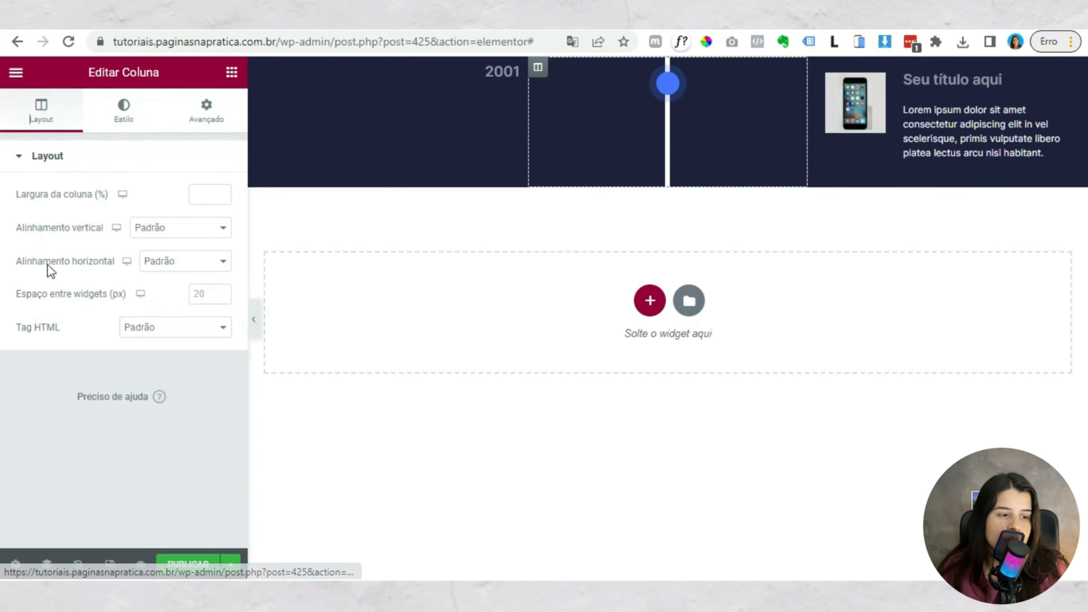
pyautogui.click(155, 232)
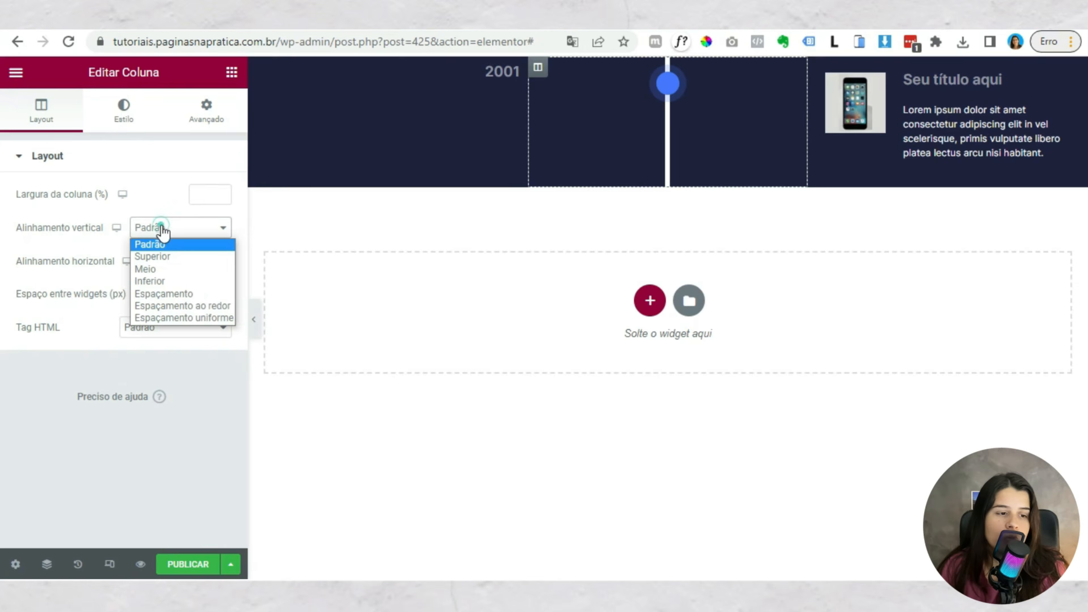
pyautogui.click(166, 269)
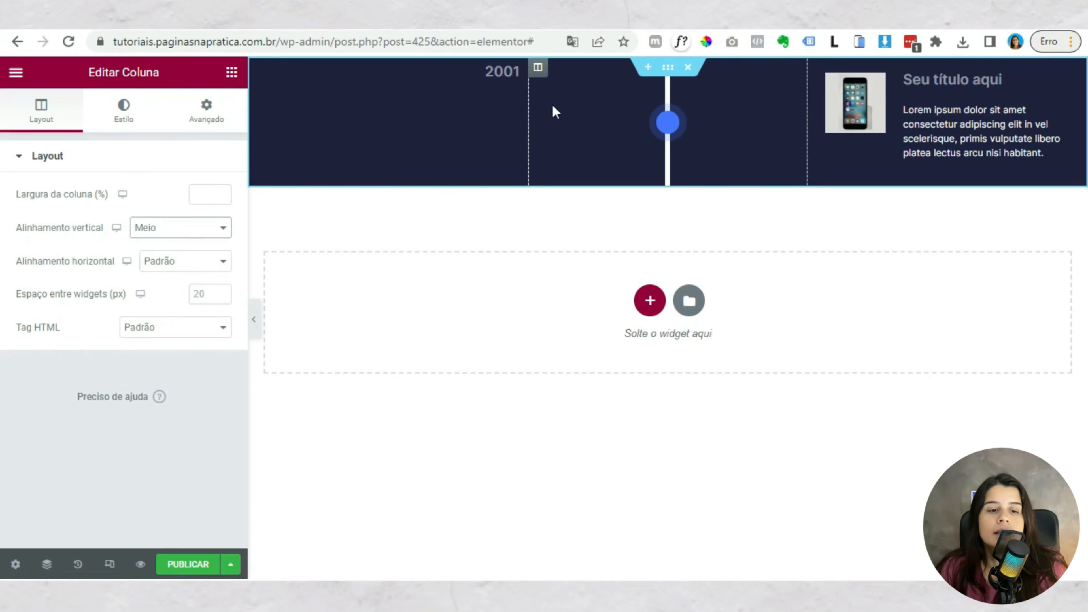
pyautogui.click(257, 67)
pyautogui.click(151, 226)
pyautogui.click(172, 270)
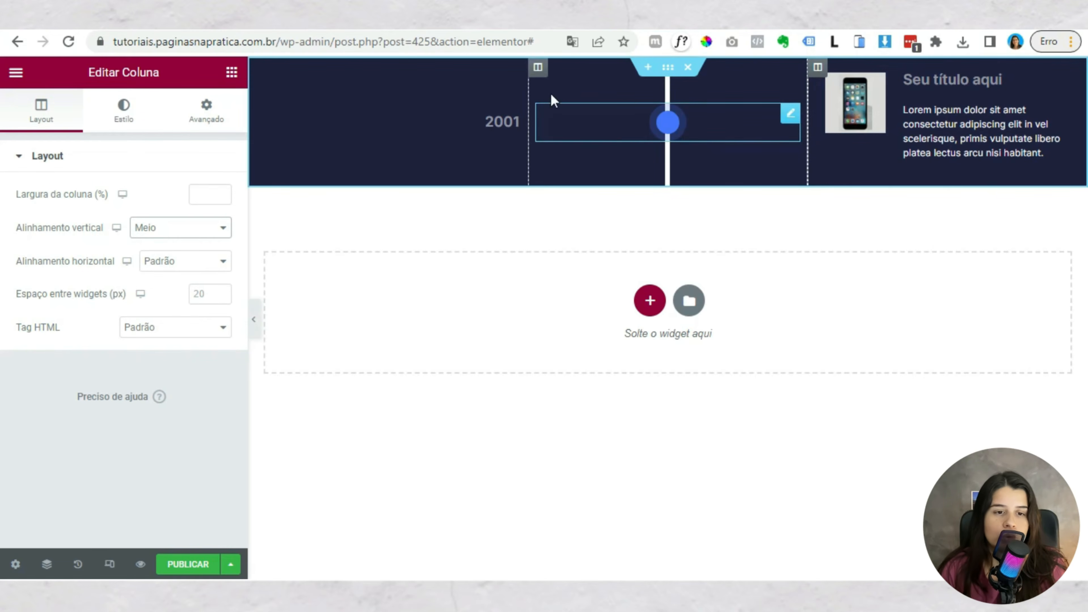
# - Set the column width to 45% for the year column and 10% for the middle line column
pyautogui.click(257, 67)
pyautogui.click(203, 191)
pyautogui.write('45')
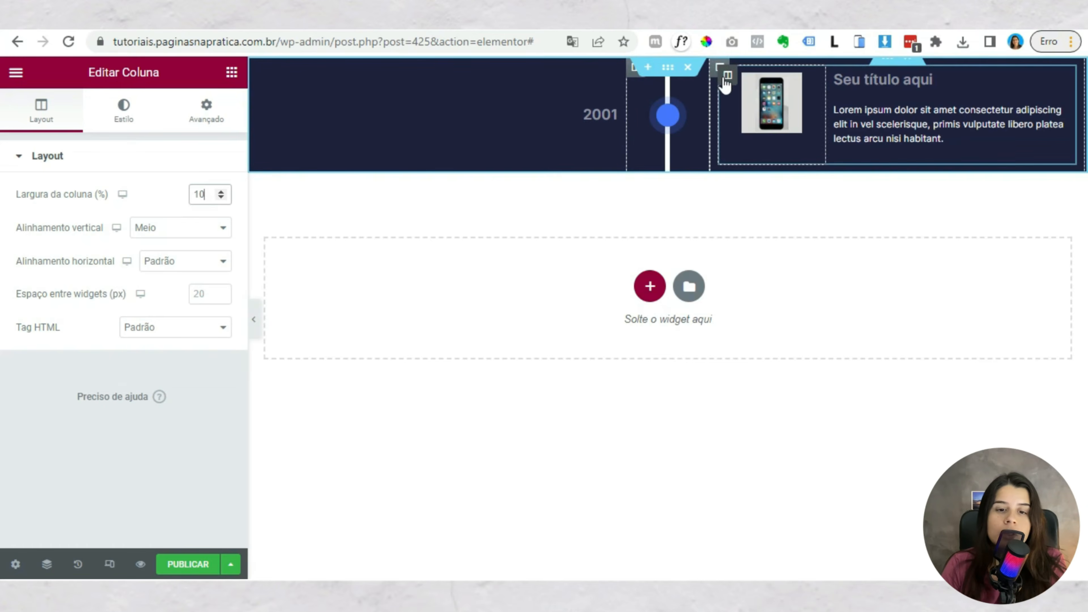
# - Set the padding of the content column holding the phone image and text to 30 px above and below, with 0 on the sides
pyautogui.click(720, 71)
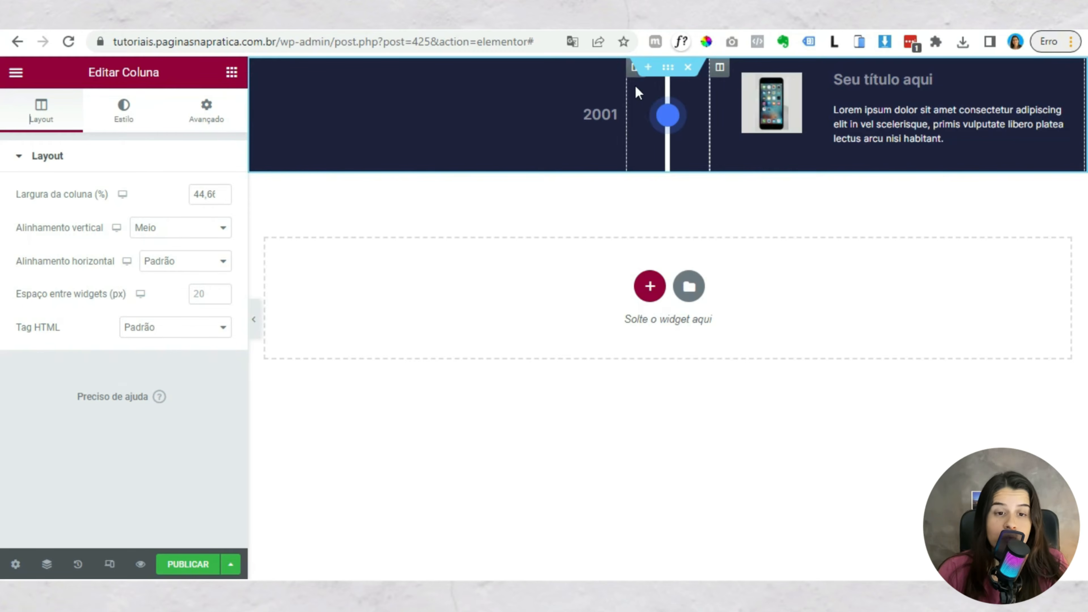
pyautogui.click(633, 71)
pyautogui.click(719, 70)
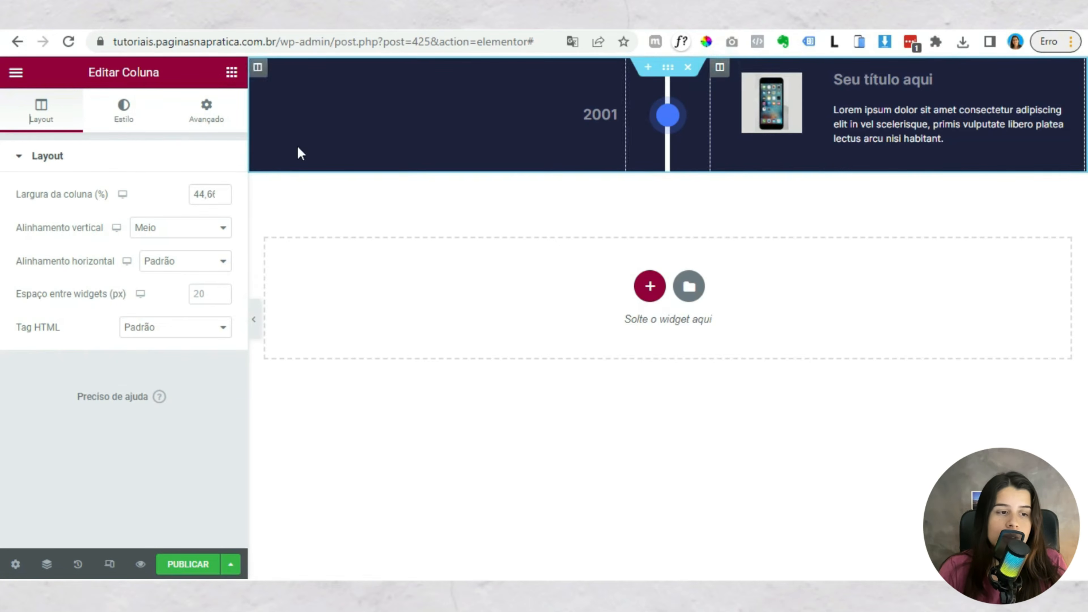
pyautogui.click(200, 129)
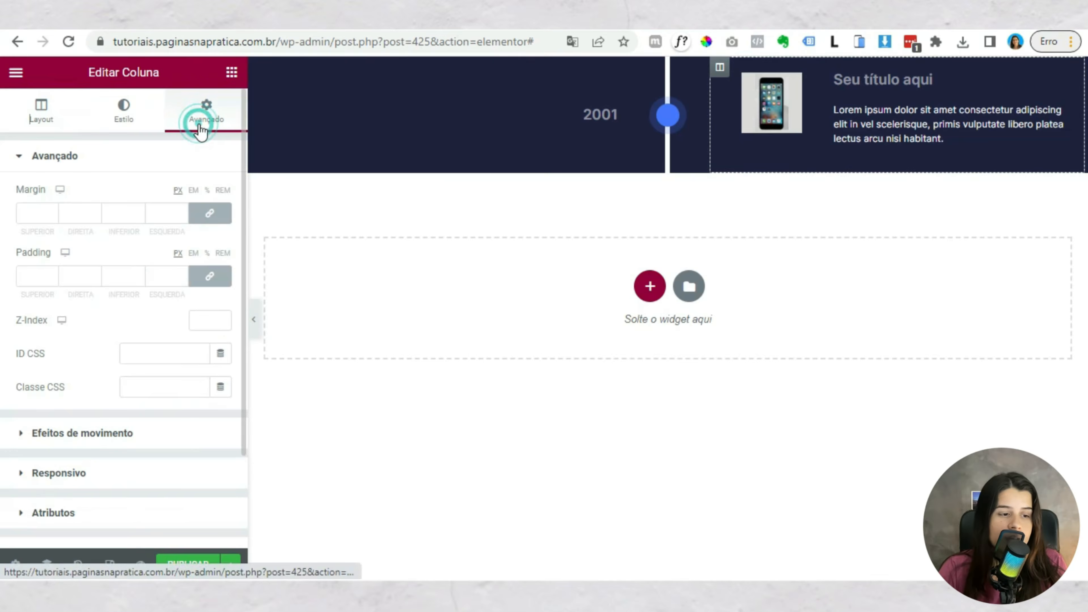
pyautogui.click(209, 278)
pyautogui.click(157, 279)
pyautogui.click(105, 275)
pyautogui.write('30')
pyautogui.click(22, 278)
pyautogui.write('3')
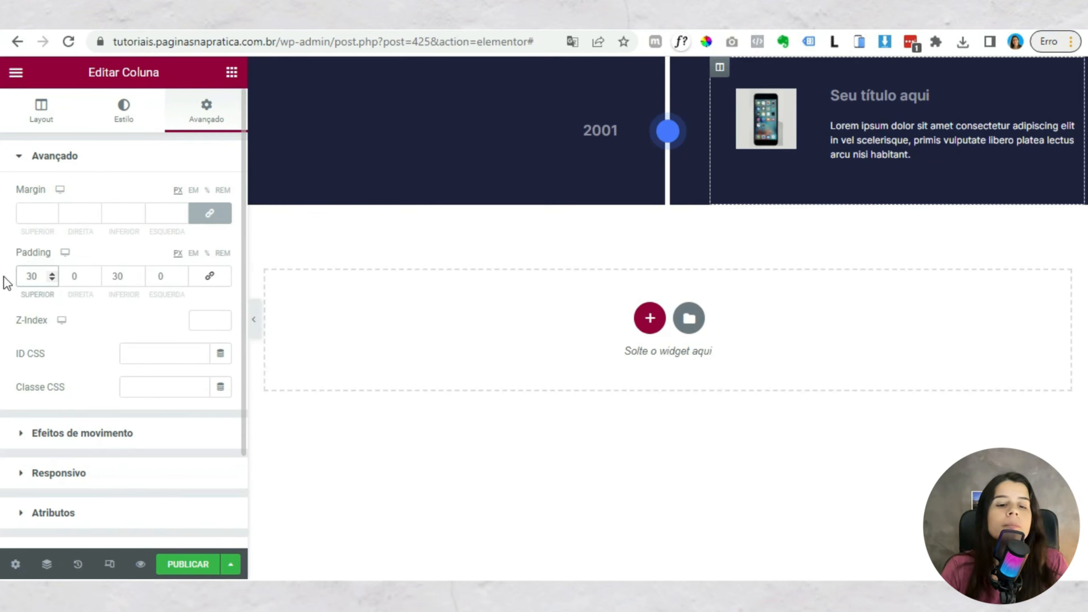
# - Set the phone image's width to 90% and align the image to the left
pyautogui.click(771, 121)
pyautogui.click(155, 116)
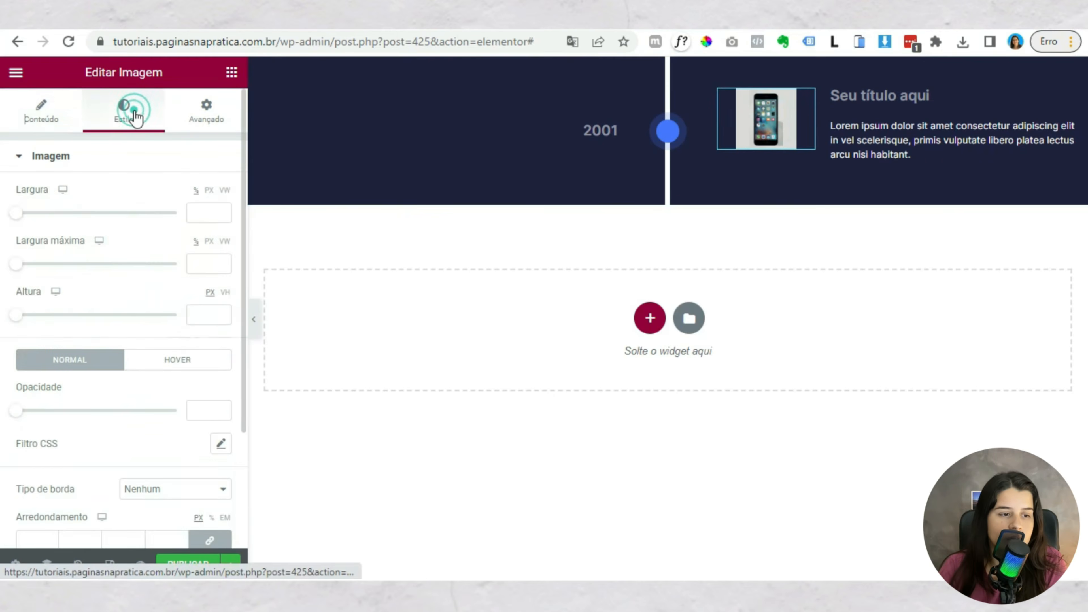
pyautogui.click(205, 211)
pyautogui.write('100')
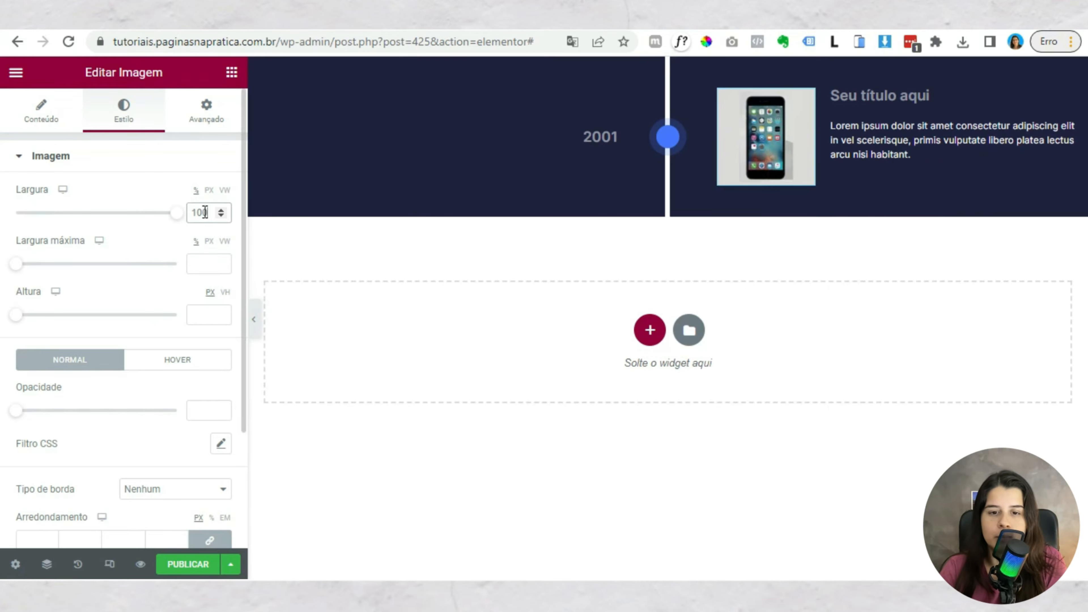
pyautogui.moveTo(176, 213); pyautogui.dragTo(165, 216)
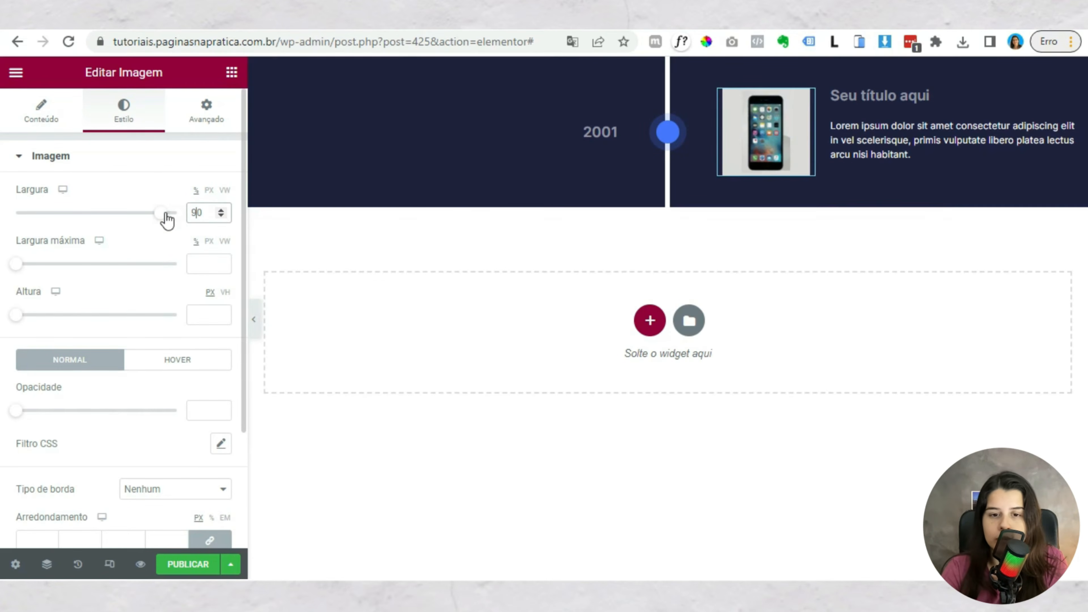
pyautogui.click(30, 122)
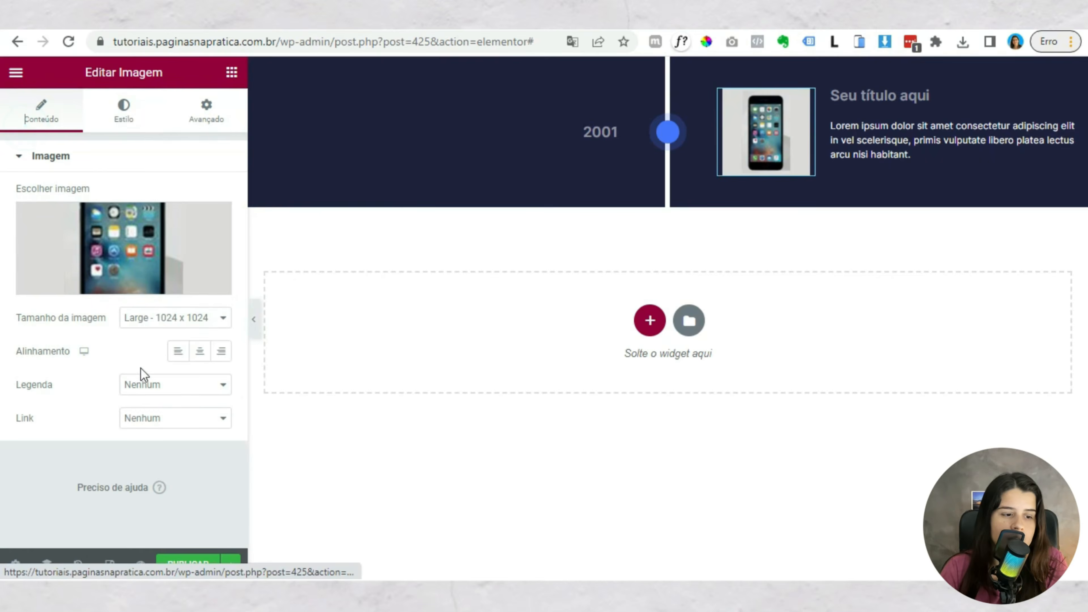
pyautogui.click(173, 352)
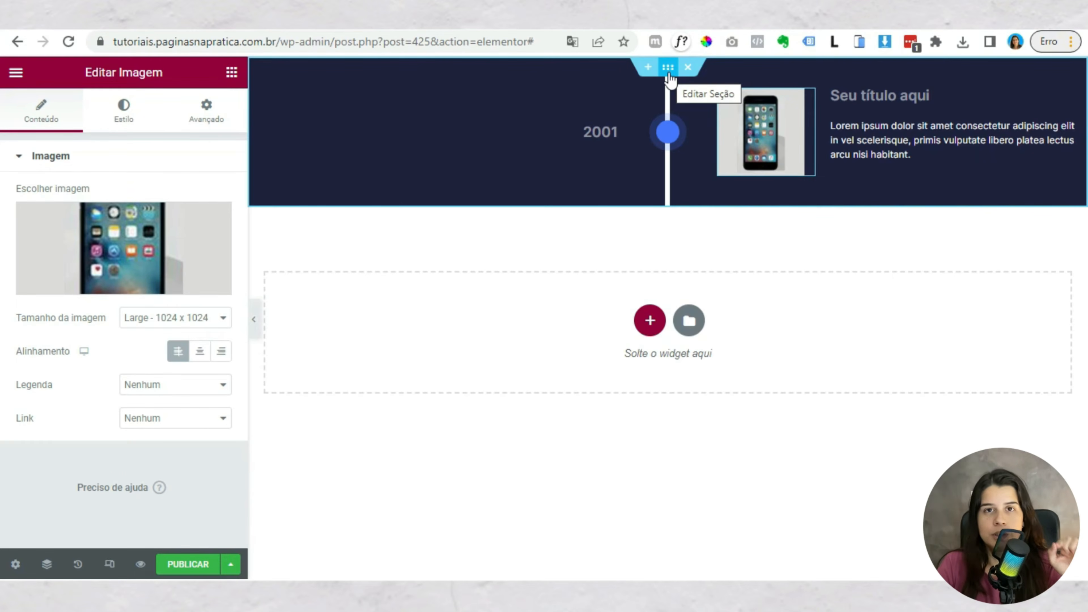
# - Duplicate the 2001 timeline section and delete the image-with-text block and the year heading from the copy
pyautogui.rightClick(669, 74)
pyautogui.click(712, 112)
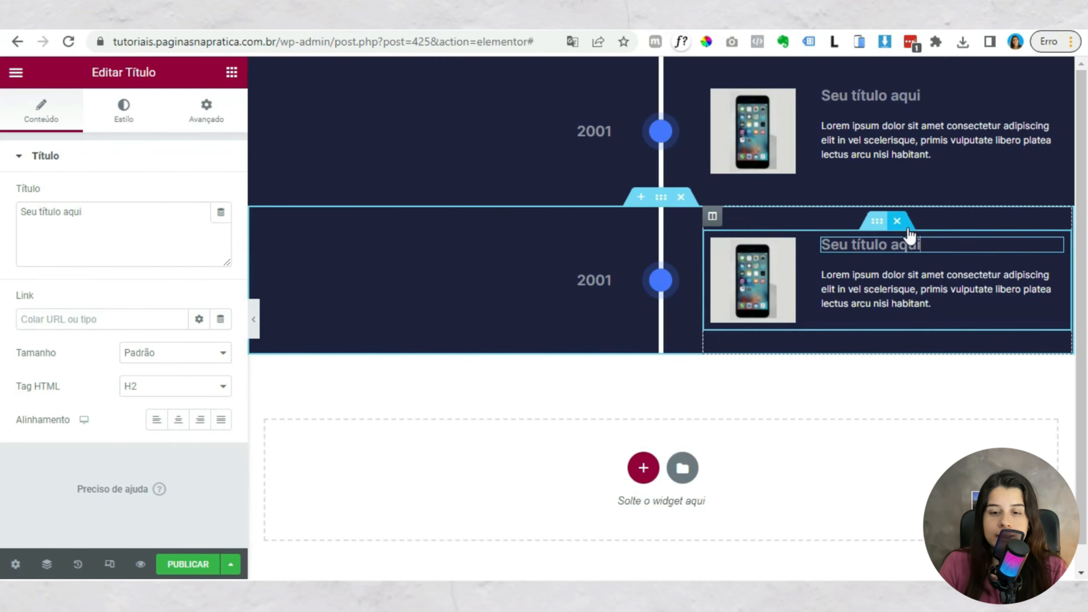
pyautogui.click(897, 221)
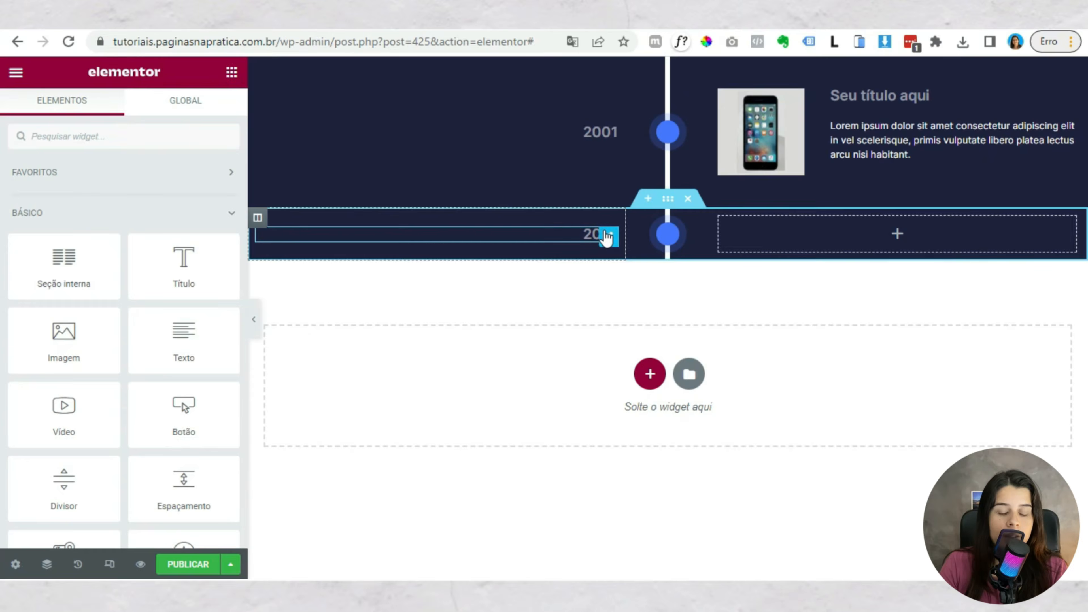
pyautogui.rightClick(605, 232)
pyautogui.click(648, 489)
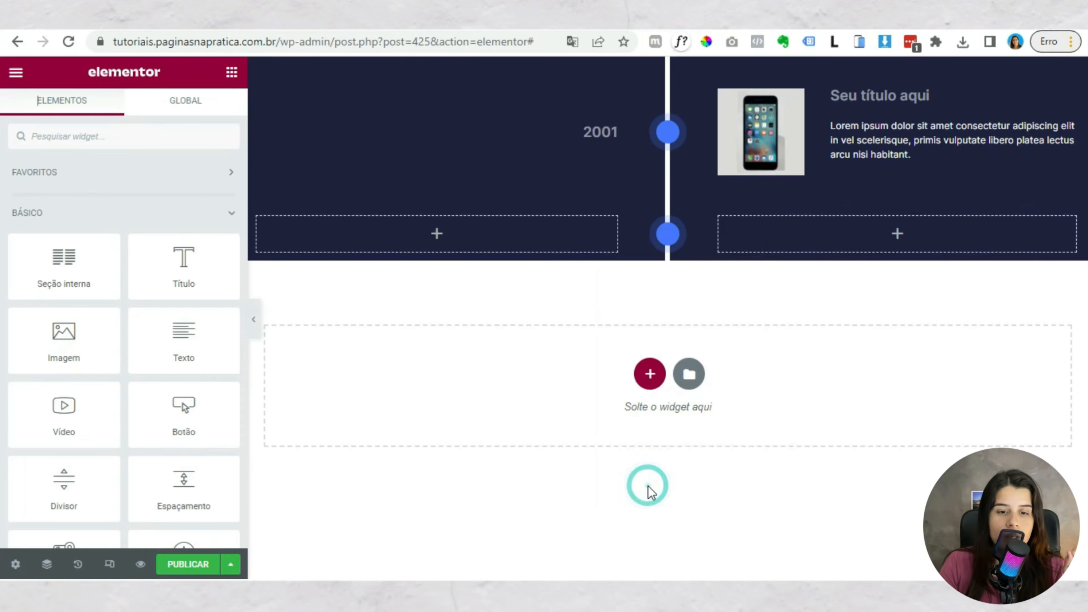
# - Replace the copy's blue dot with the white circle image from the media library and move that section above the 2001 section
pyautogui.click(669, 237)
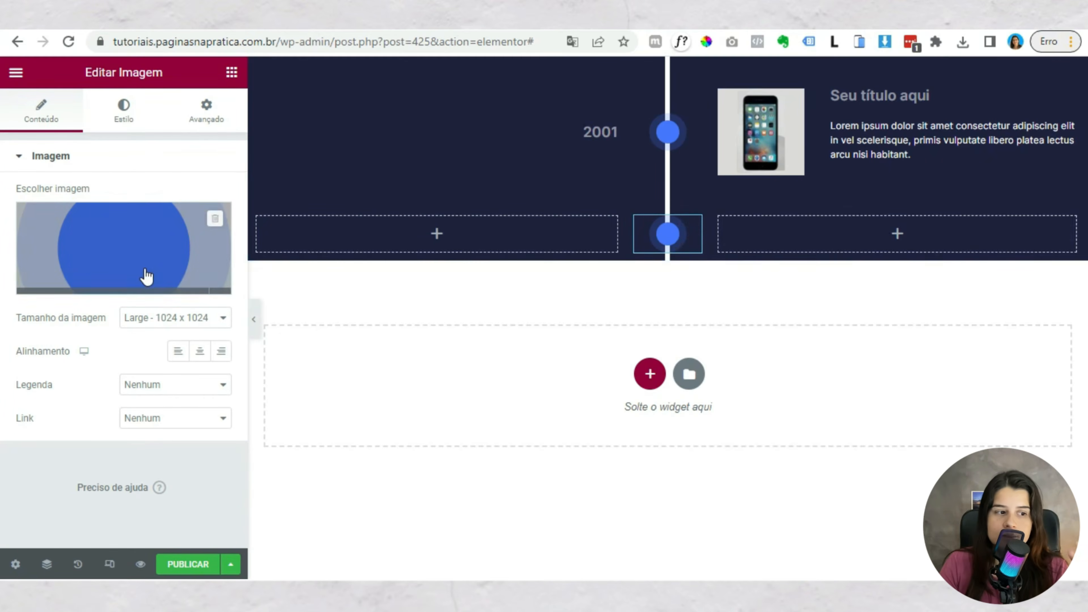
pyautogui.click(108, 290)
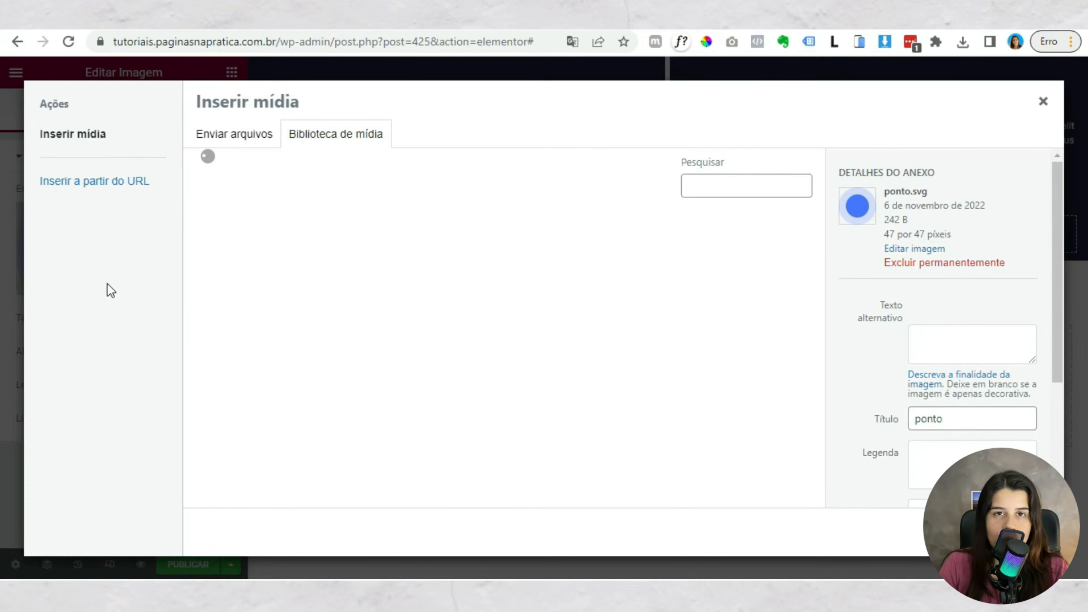
pyautogui.click(349, 285)
pyautogui.click(1019, 533)
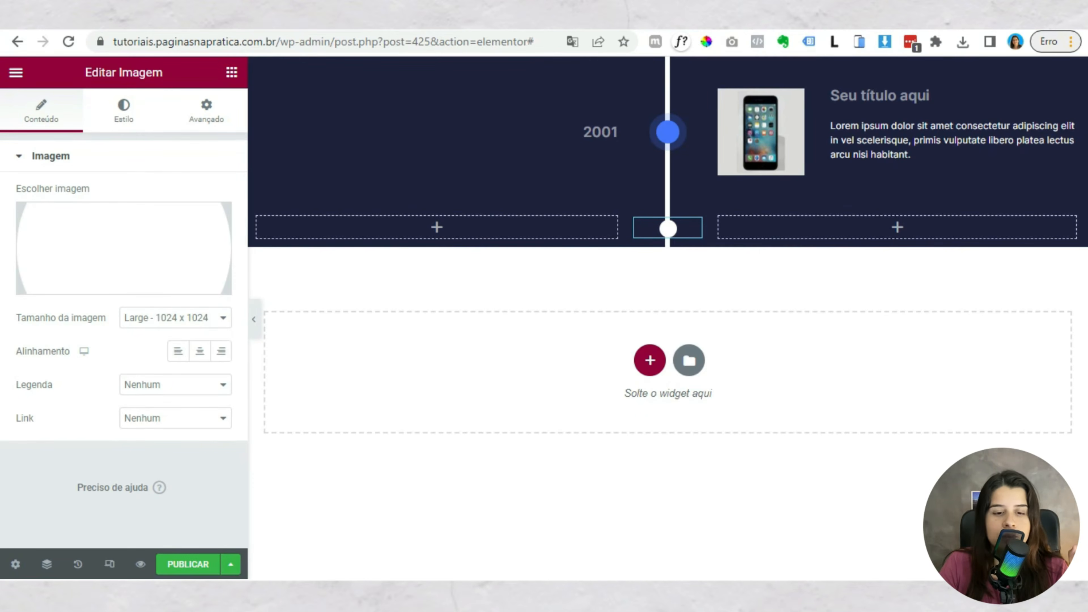
pyautogui.moveTo(667, 195); pyautogui.dragTo(665, 70)
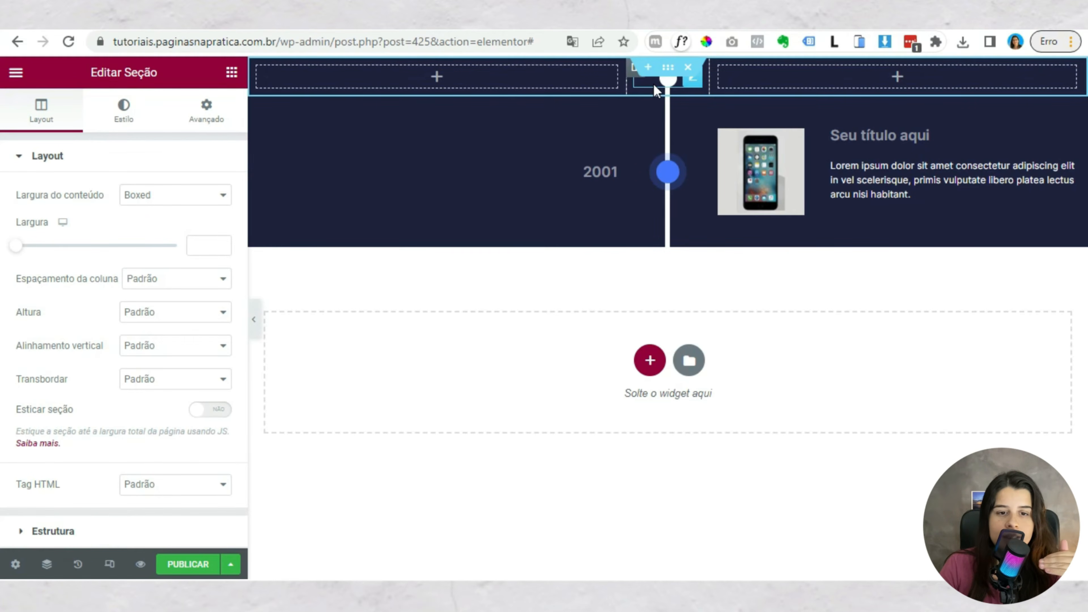
# - Set the vertical alignment of the first section's middle column to Superior, selecting the column through the Navigator
pyautogui.click(635, 72)
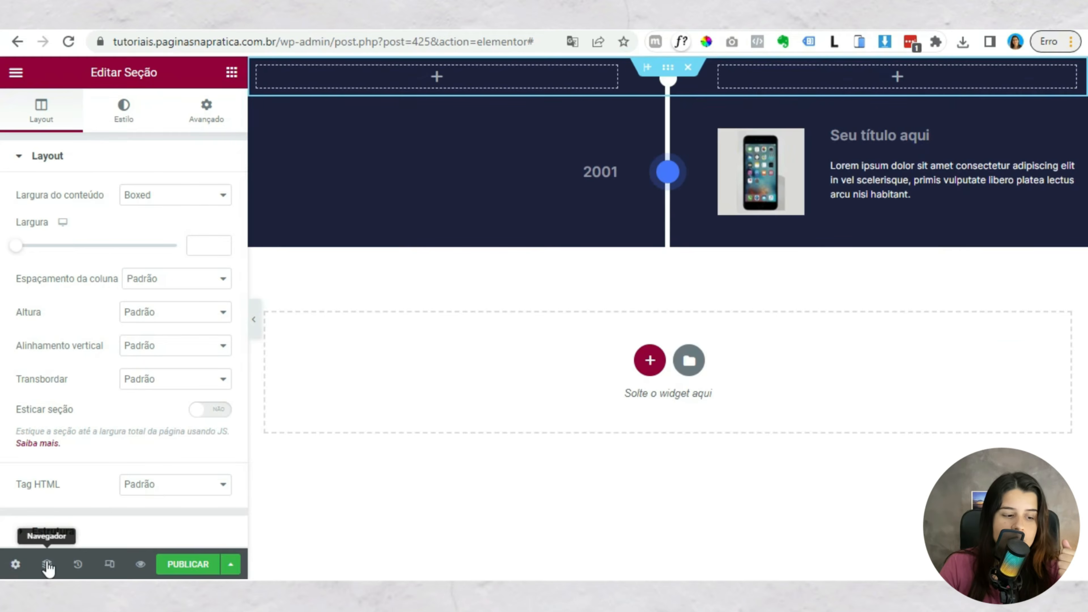
pyautogui.click(47, 565)
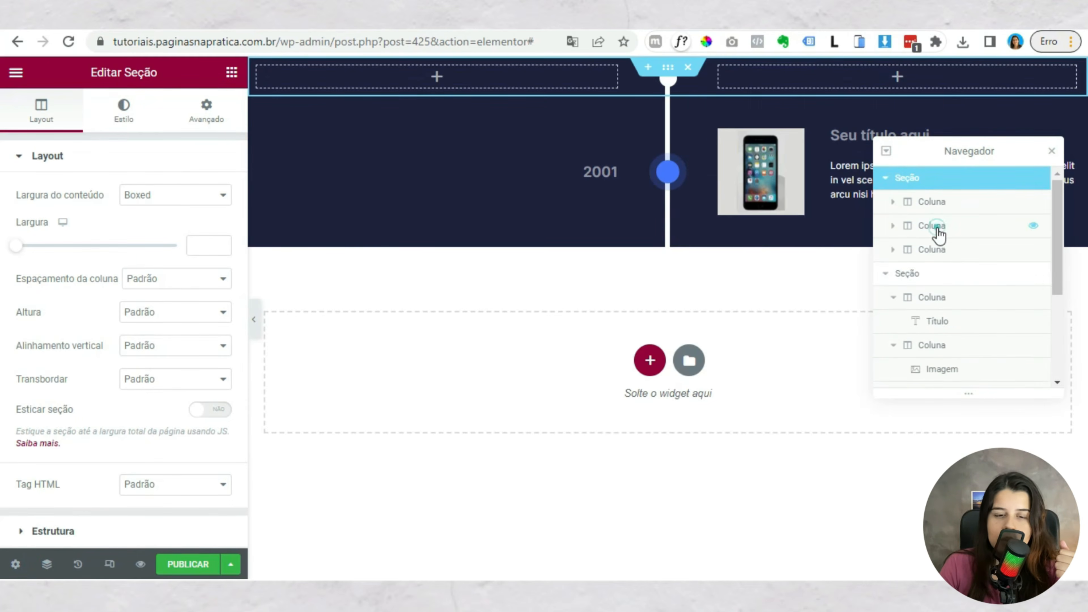
pyautogui.click(937, 232)
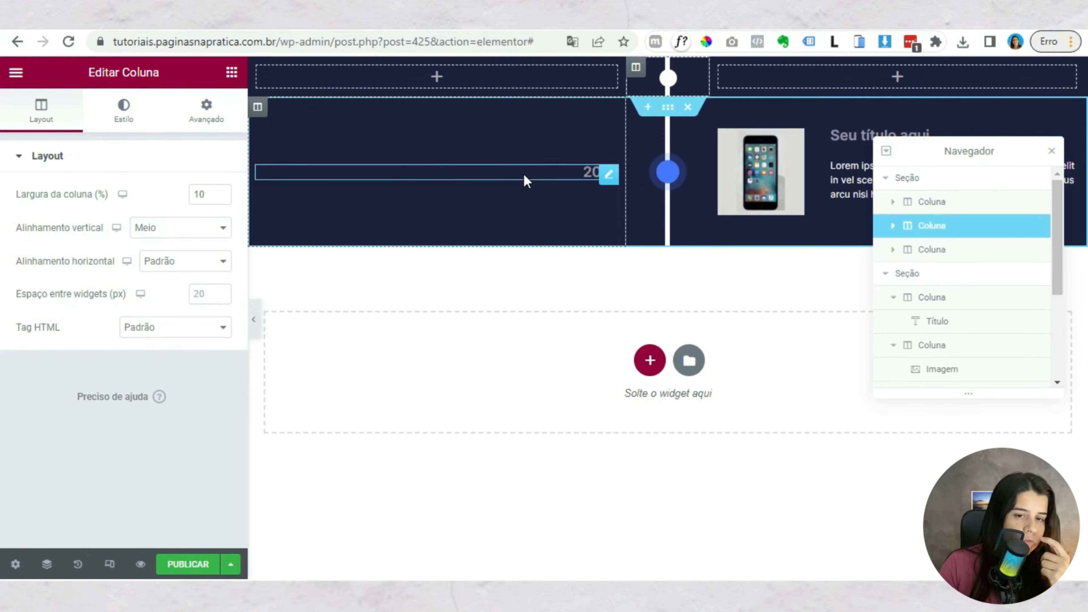
pyautogui.click(141, 227)
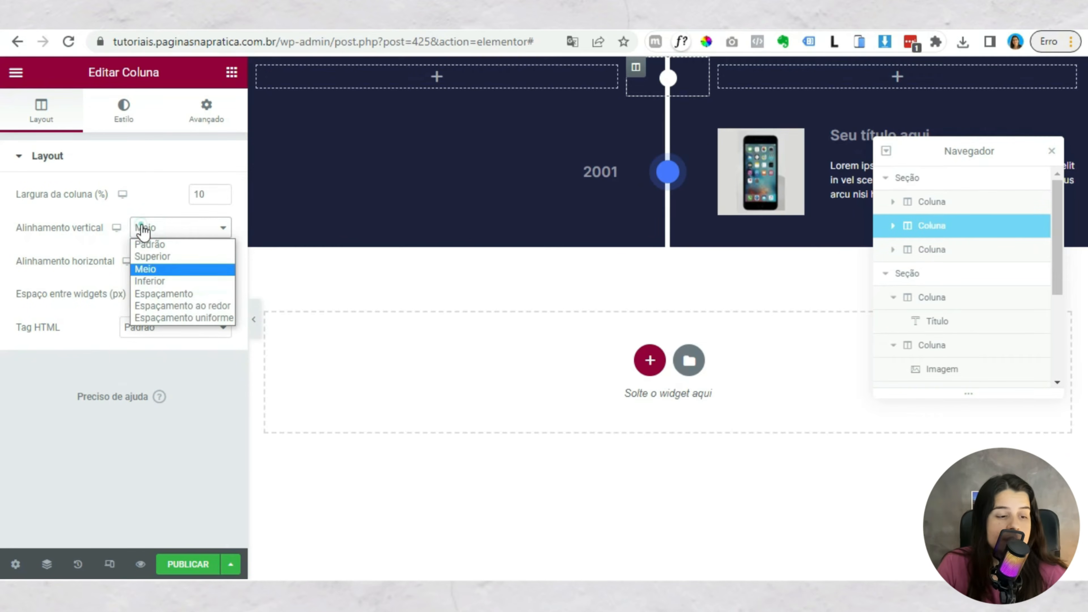
pyautogui.click(152, 256)
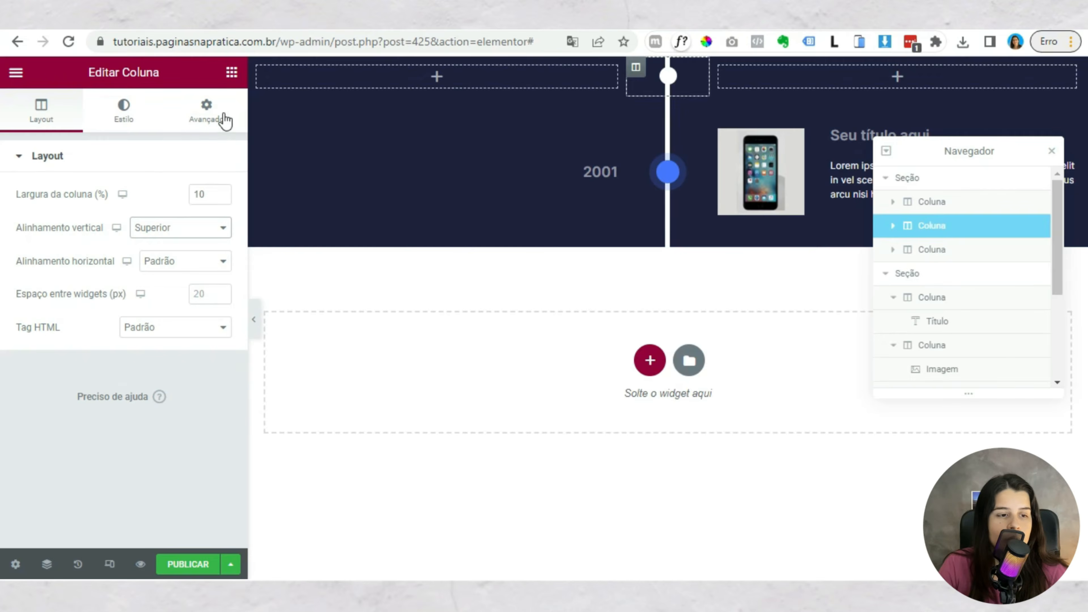
# - Set the margin and padding to 0 on both the first section's middle column and its white circle image
pyautogui.click(207, 114)
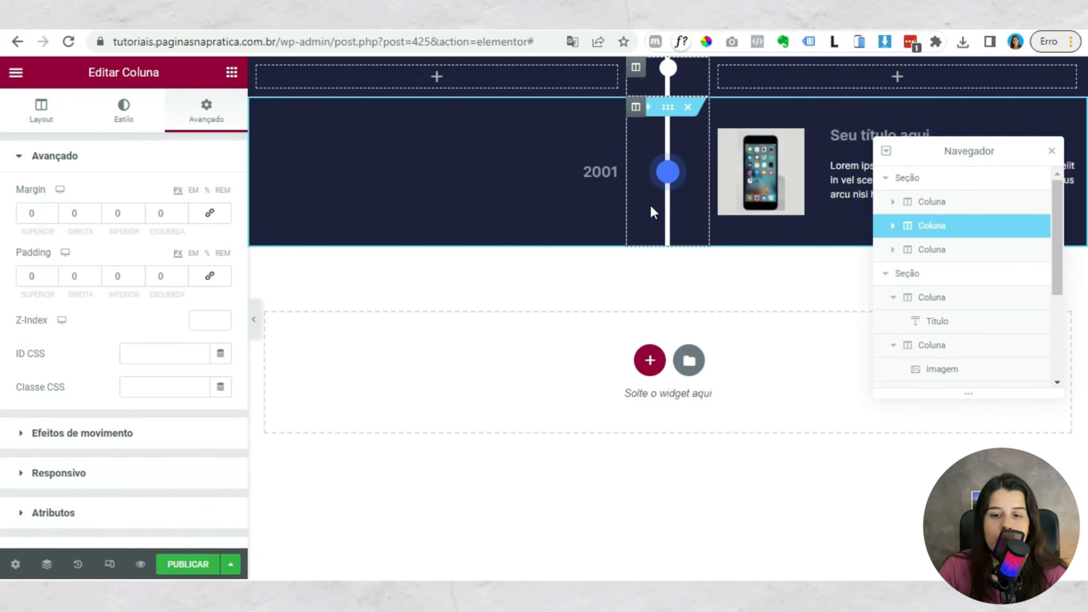
pyautogui.click(893, 225)
pyautogui.click(938, 255)
pyautogui.click(206, 114)
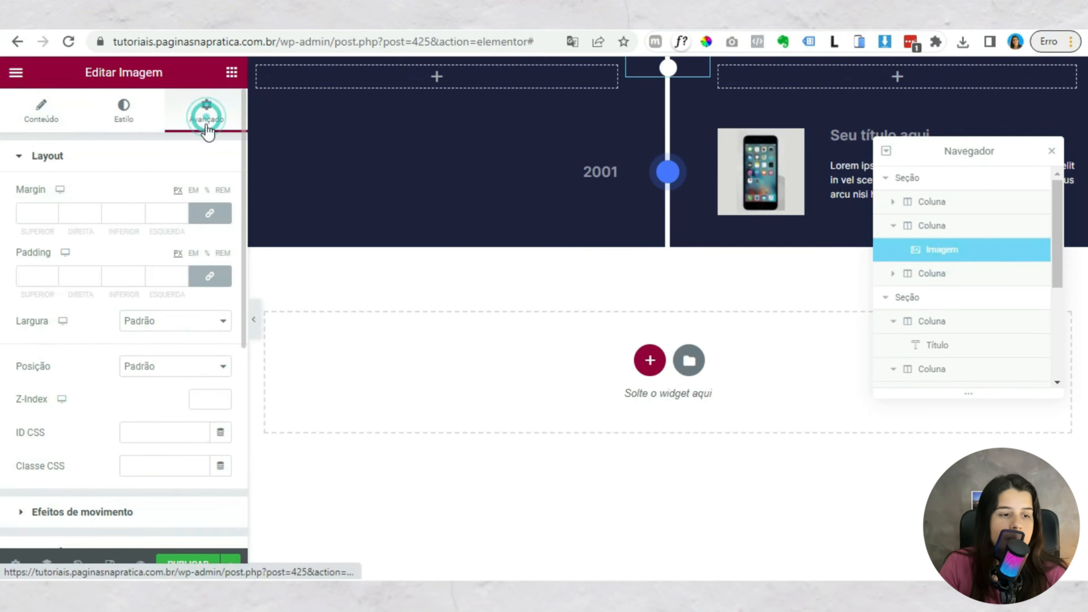
pyautogui.click(209, 213)
pyautogui.click(210, 276)
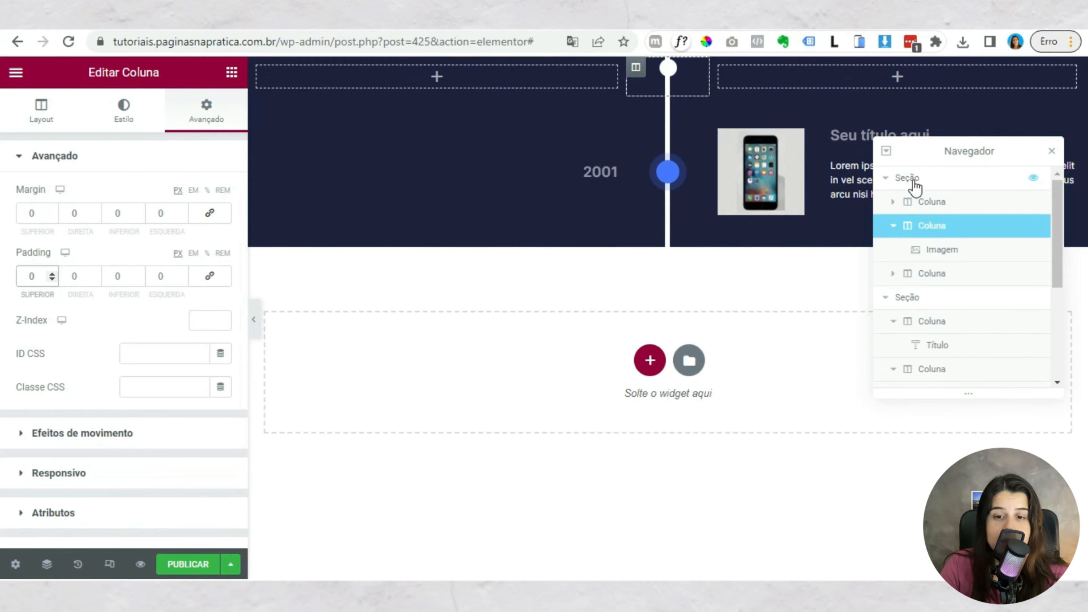
# - Give the first section a top padding of 20 px, keeping the other sides at 0
pyautogui.click(911, 179)
pyautogui.click(210, 122)
pyautogui.click(212, 276)
pyautogui.click(25, 276)
pyautogui.write('20')
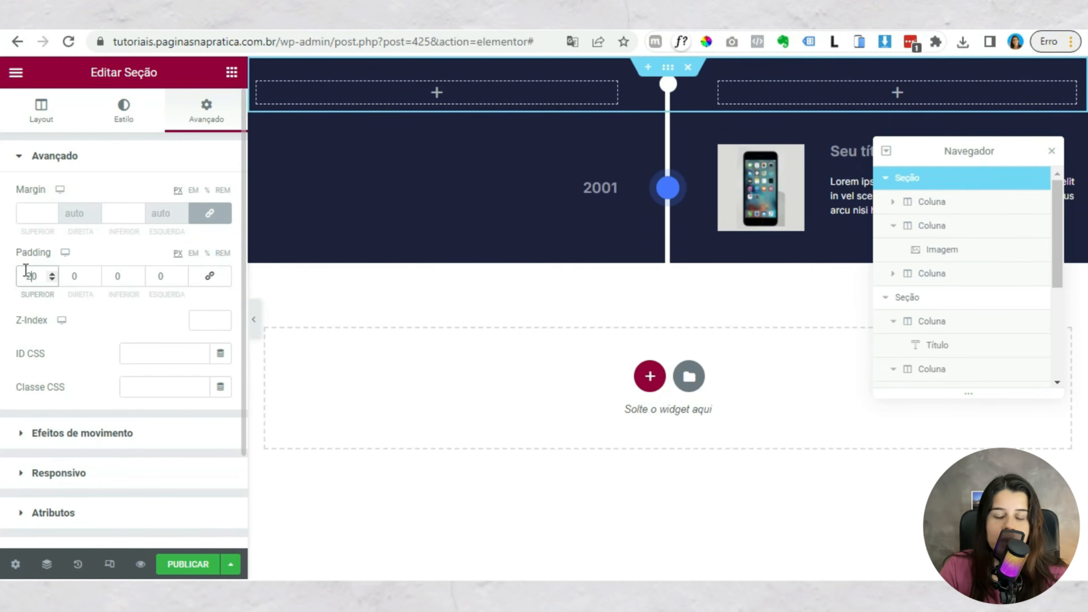
# - Set the white circle image's top margin to -6 px and close the Navigator
pyautogui.click(932, 226)
pyautogui.click(942, 249)
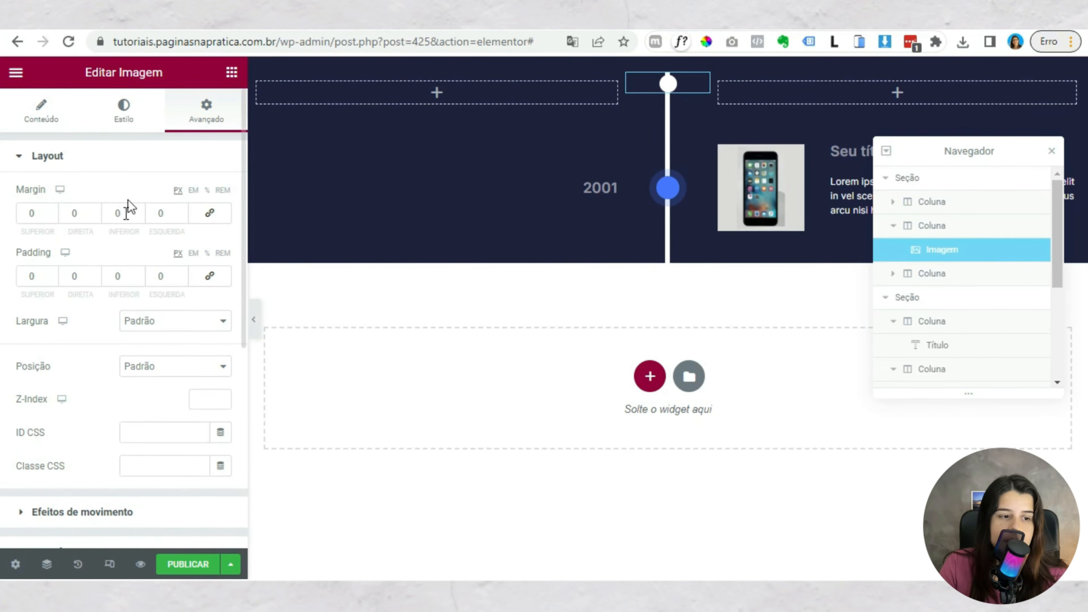
pyautogui.click(54, 219)
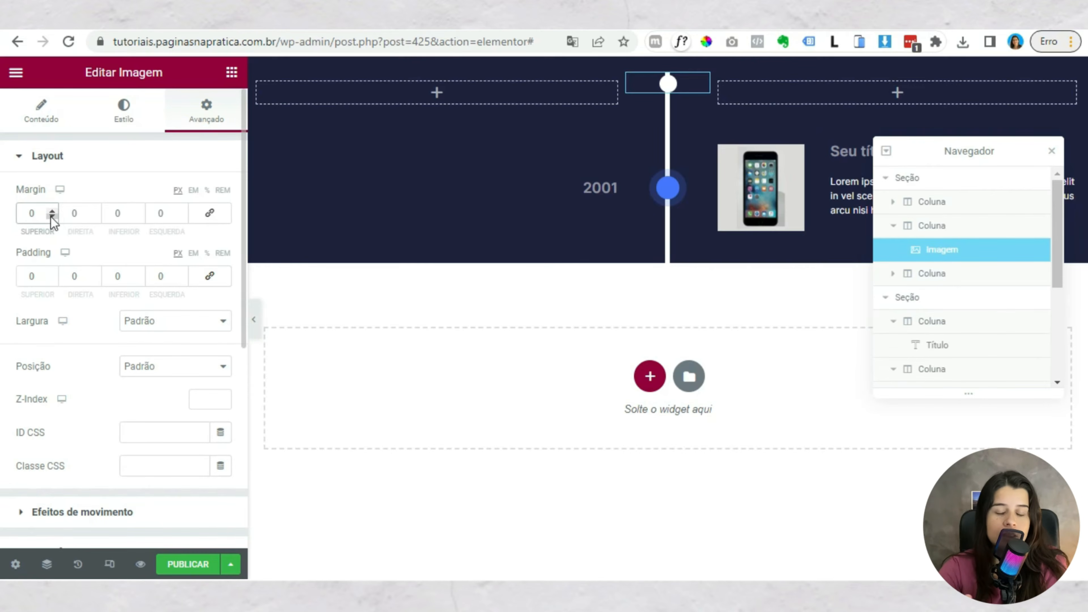
pyautogui.click(50, 216)
pyautogui.click(1053, 152)
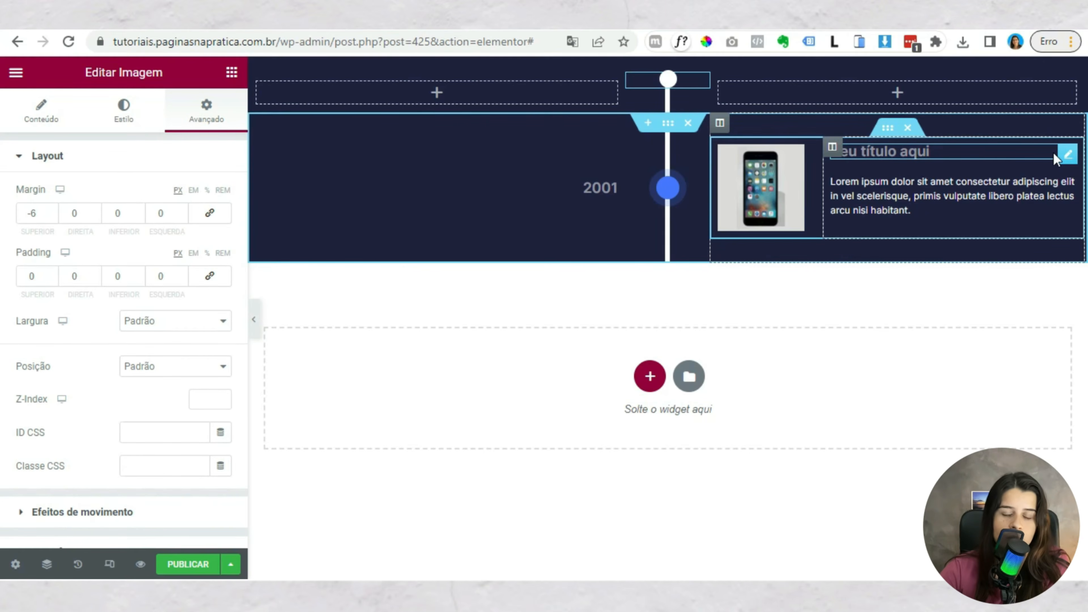
# - Duplicate the 2001 section and copy the duplicate's year heading into its right column
pyautogui.rightClick(669, 130)
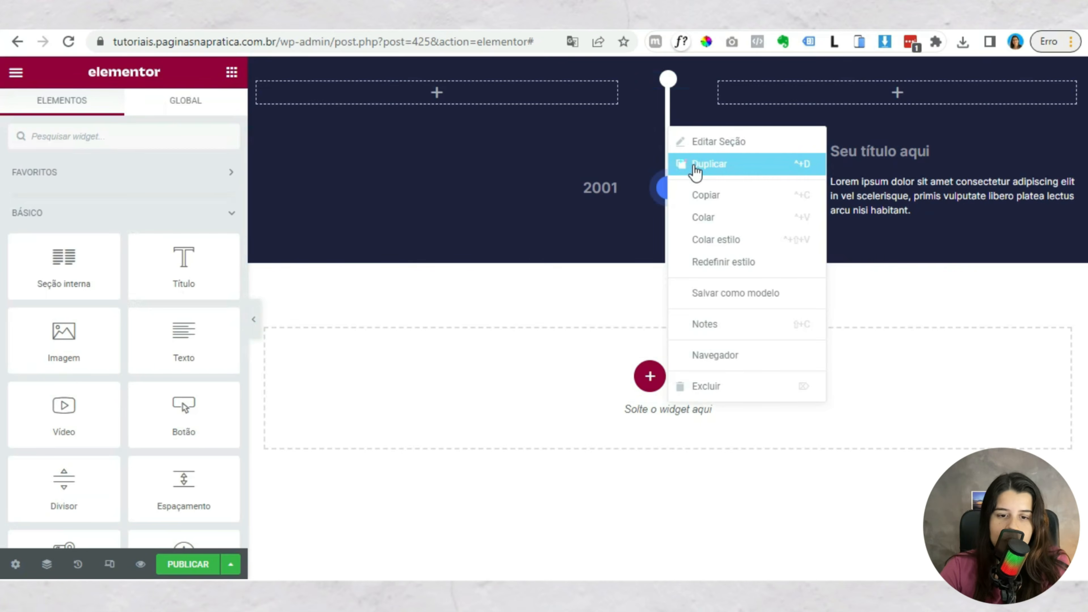
pyautogui.click(696, 171)
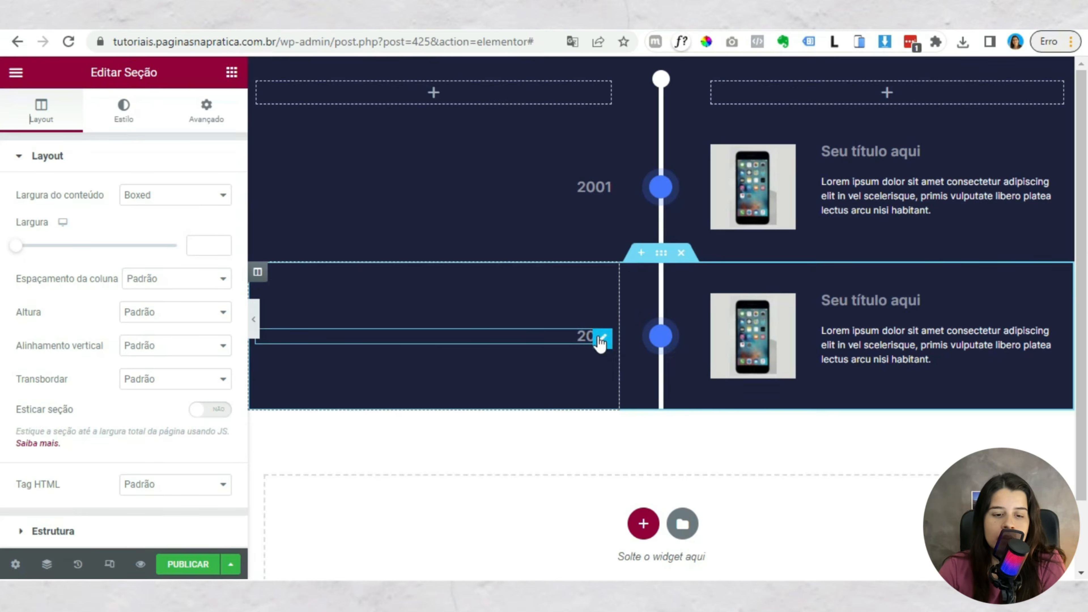
pyautogui.rightClick(600, 339)
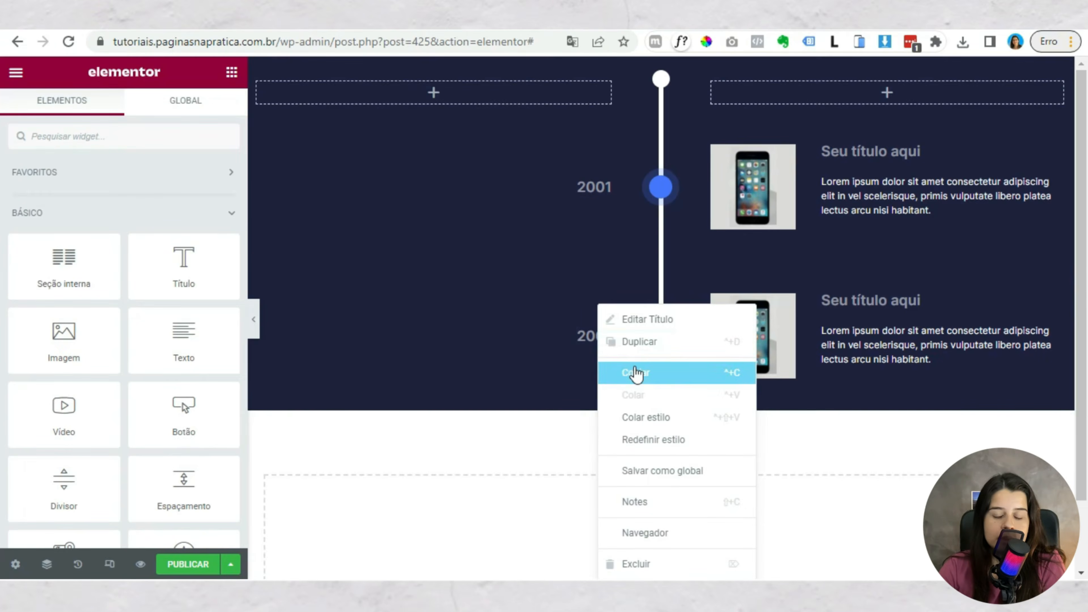
pyautogui.click(633, 369)
pyautogui.rightClick(786, 285)
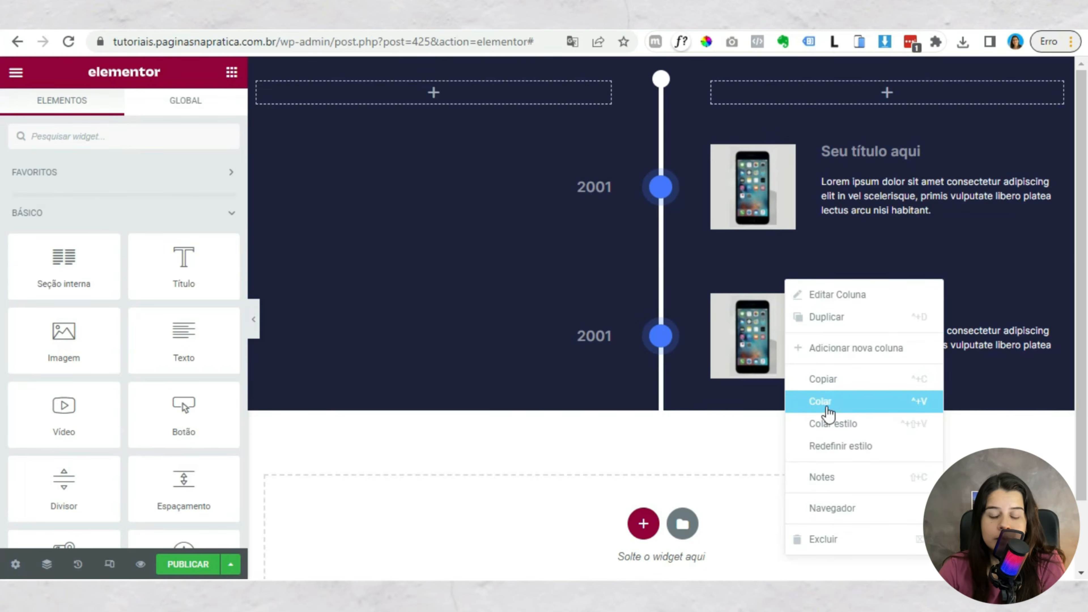
pyautogui.click(825, 401)
# - Move the duplicate's image-with-text block into its left column and delete the original year heading there
pyautogui.moveTo(877, 277); pyautogui.dragTo(549, 300)
pyautogui.rightClick(584, 280)
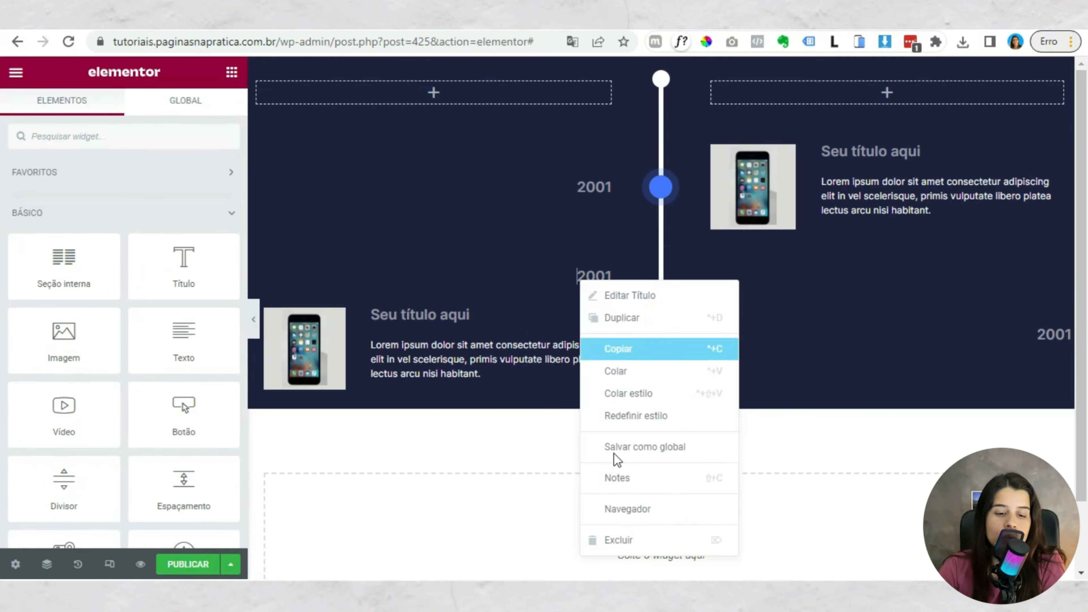
pyautogui.click(617, 540)
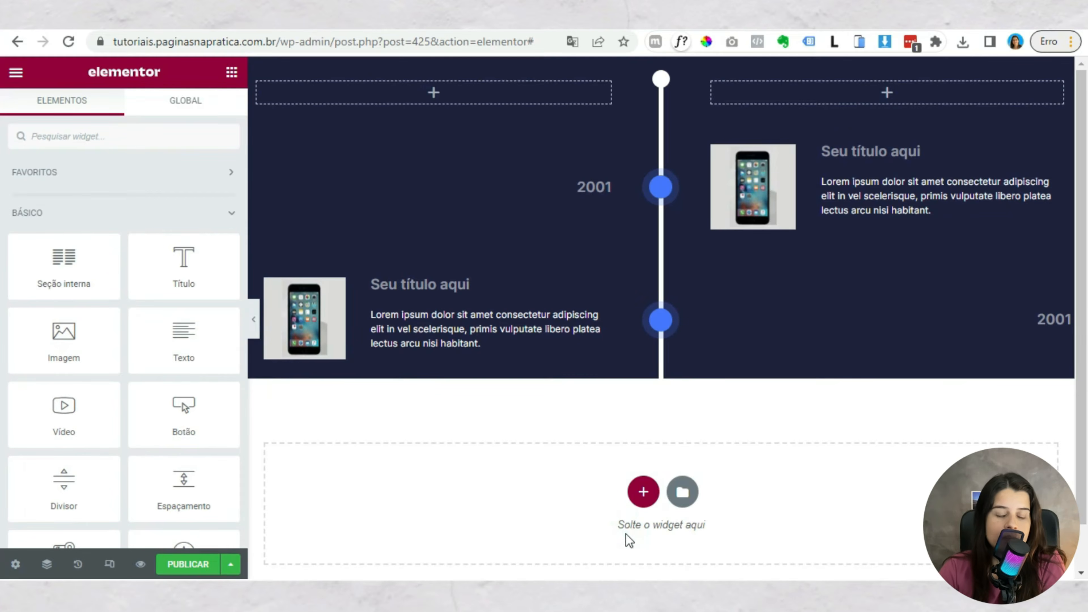
# - Right-align the title and text in the second row's content block, and move its image column to the right of them
pyautogui.click(430, 287)
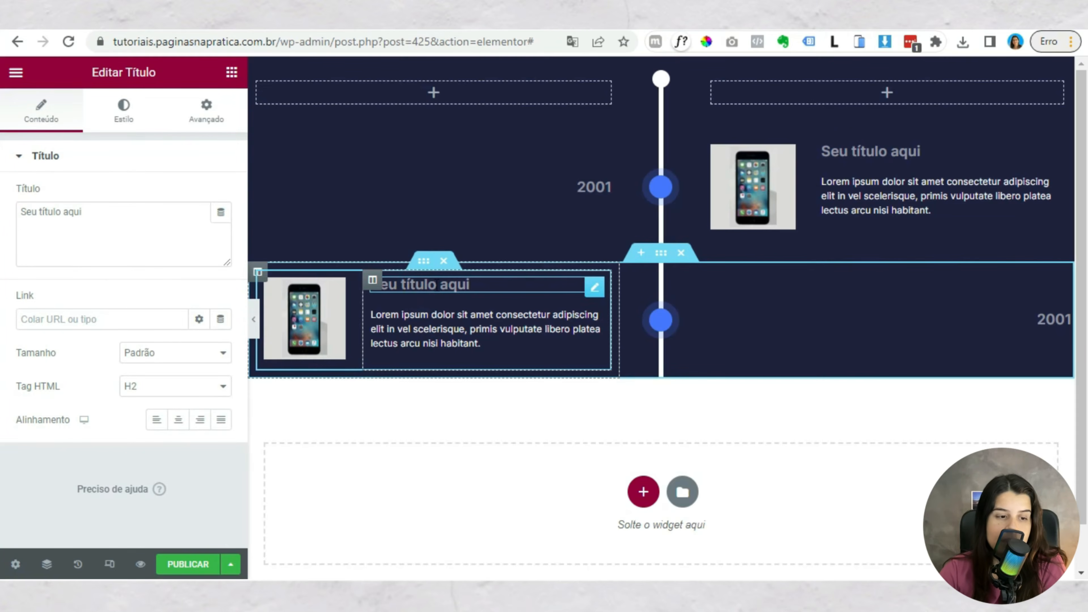
pyautogui.click(199, 419)
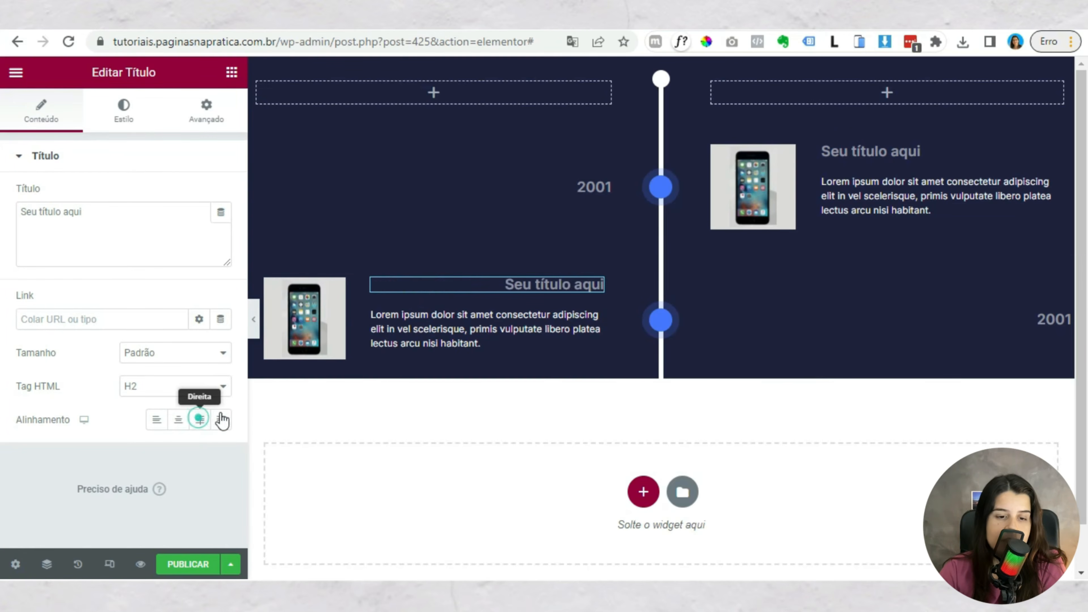
pyautogui.click(523, 310)
pyautogui.click(123, 109)
pyautogui.click(199, 195)
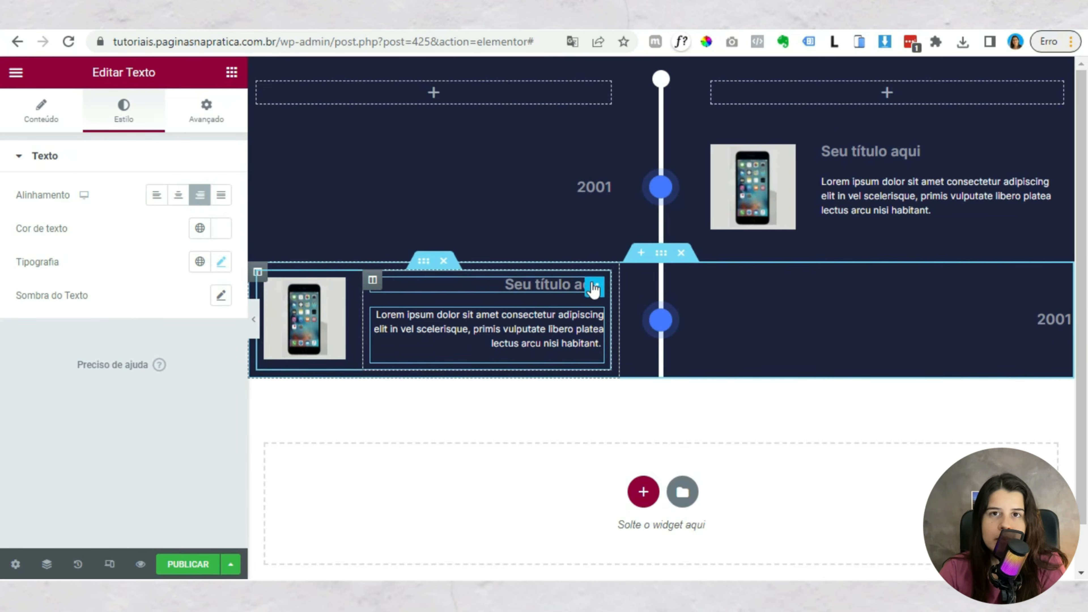
pyautogui.moveTo(265, 280); pyautogui.dragTo(580, 309)
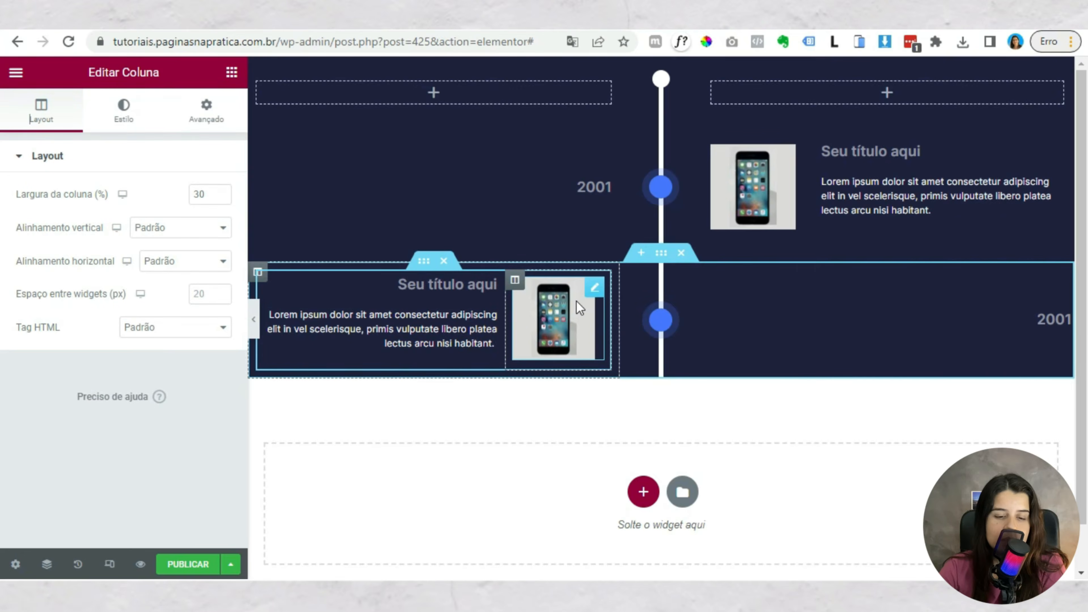
# - Left-align the second row's year heading with the year 2005, and replace the row's phone image with a different one
pyautogui.click(1056, 319)
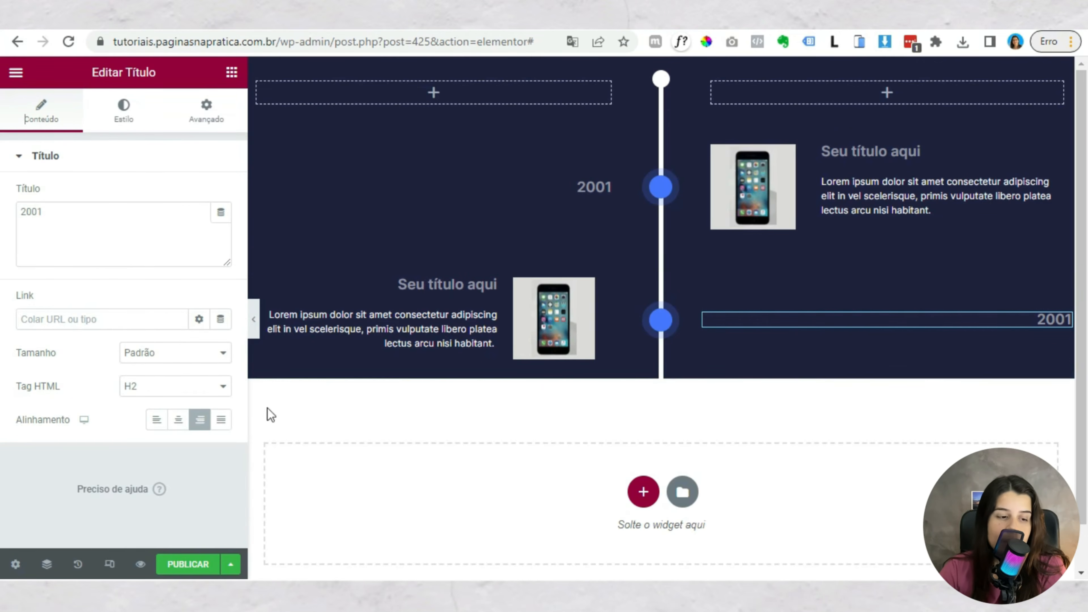
pyautogui.click(150, 421)
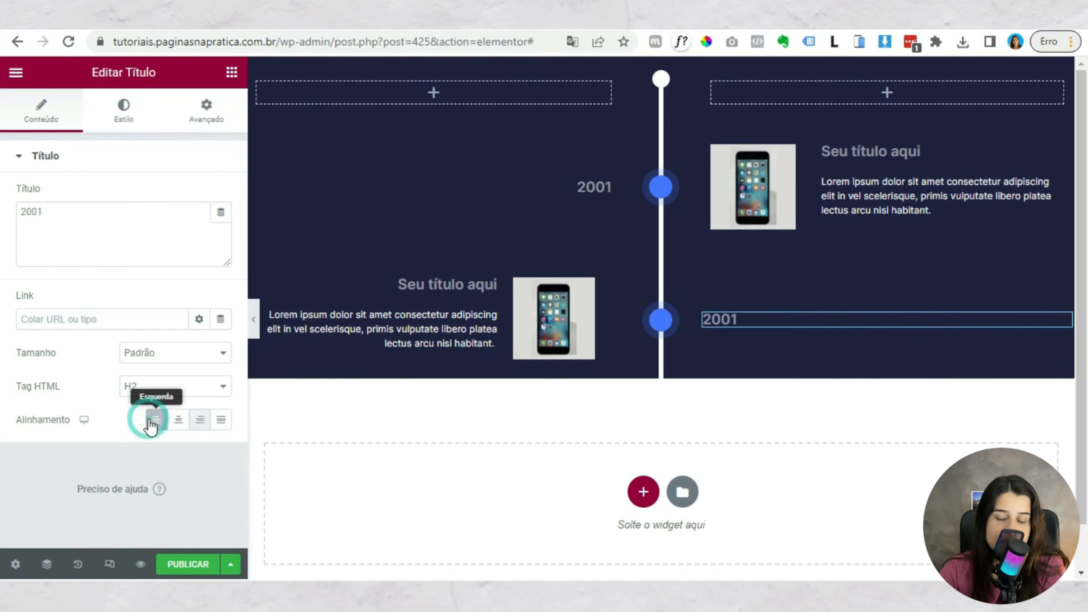
pyautogui.click(546, 315)
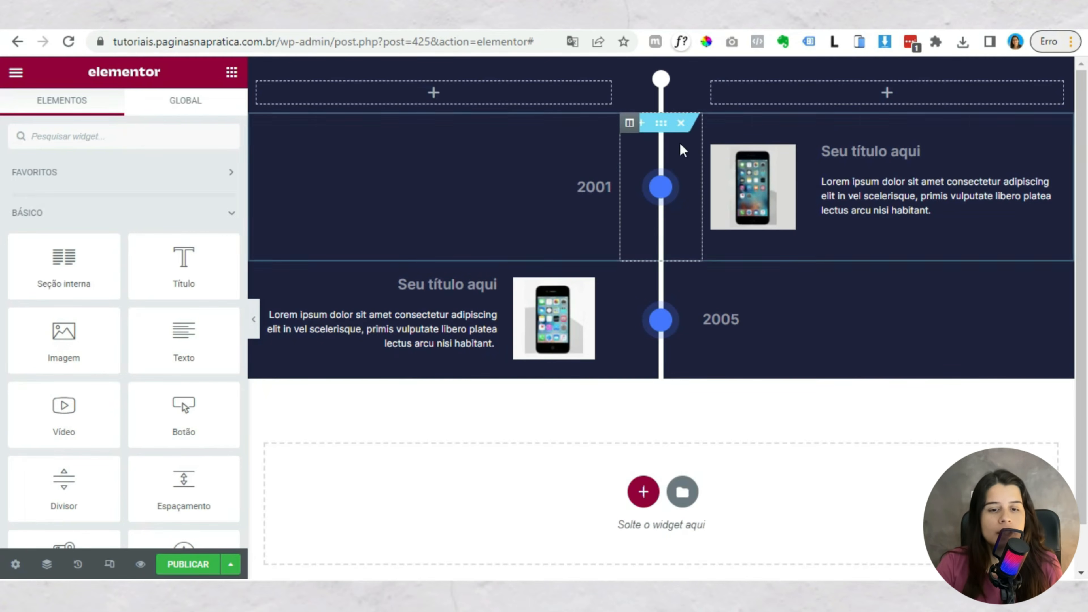
# - Copy the 2001 section and paste it as a new section below the 2005 row
pyautogui.rightClick(660, 127)
pyautogui.click(705, 203)
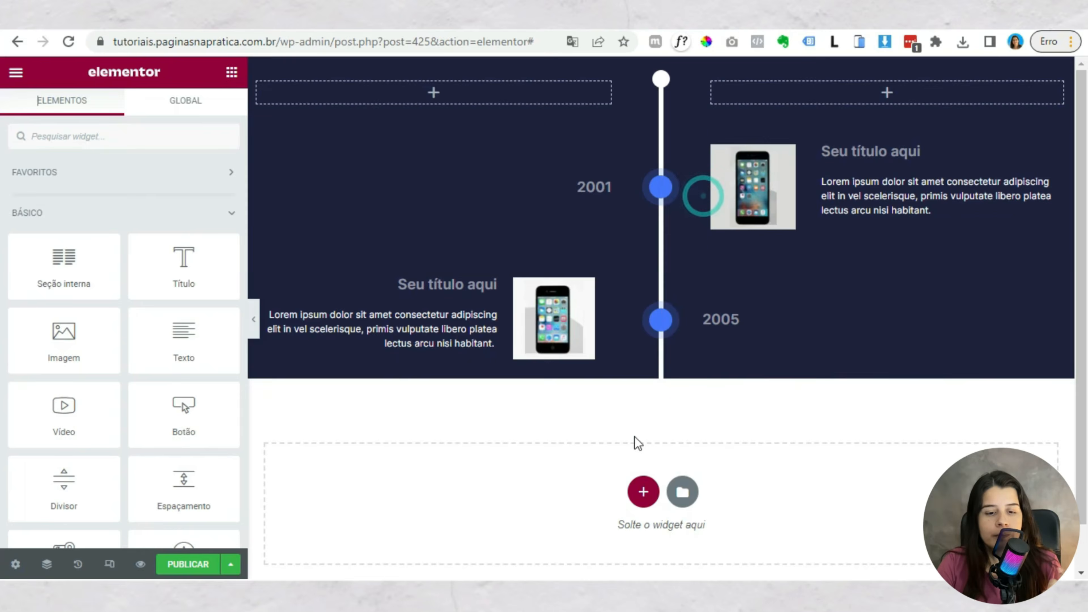
pyautogui.click(644, 491)
pyautogui.rightClick(446, 469)
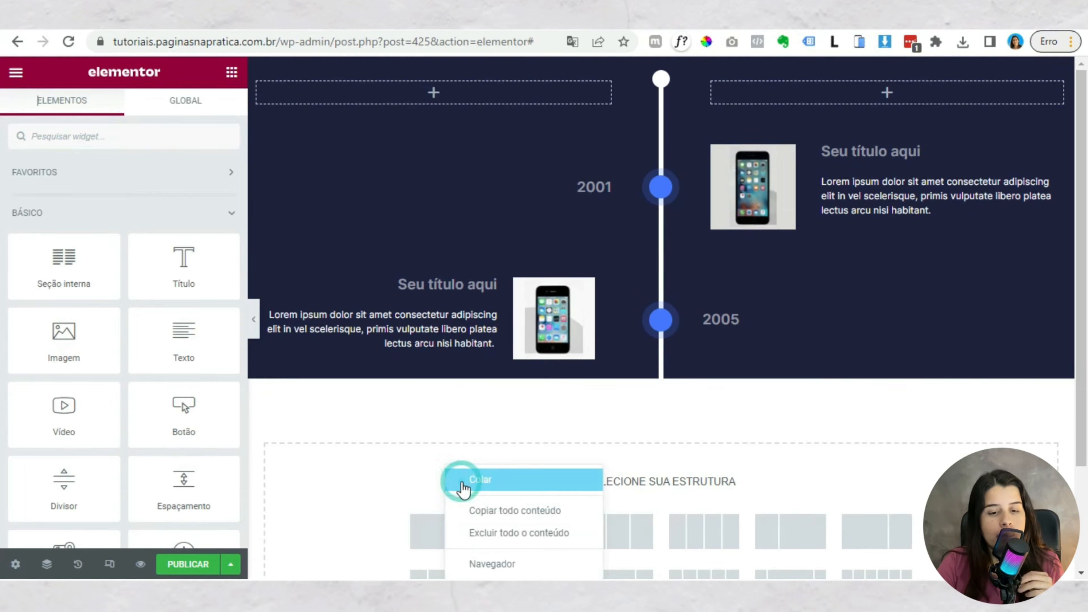
pyautogui.click(464, 487)
# - Replace the third row's image with the white phone with a colorful screen and change its year heading to 2010
pyautogui.click(767, 450)
pyautogui.click(128, 270)
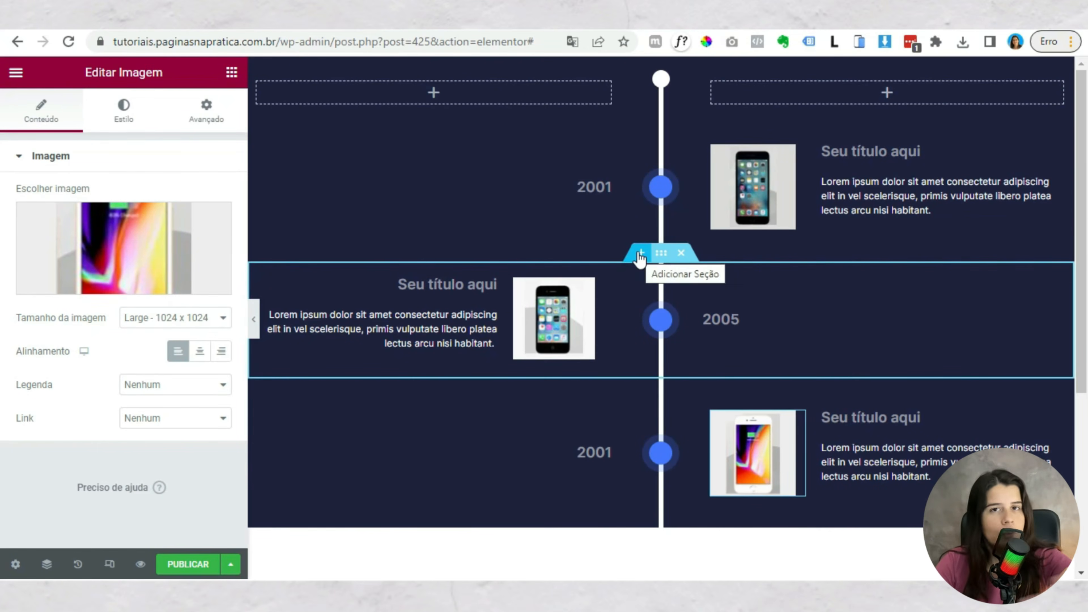
pyautogui.click(594, 452)
pyautogui.moveTo(31, 212); pyautogui.dragTo(94, 218)
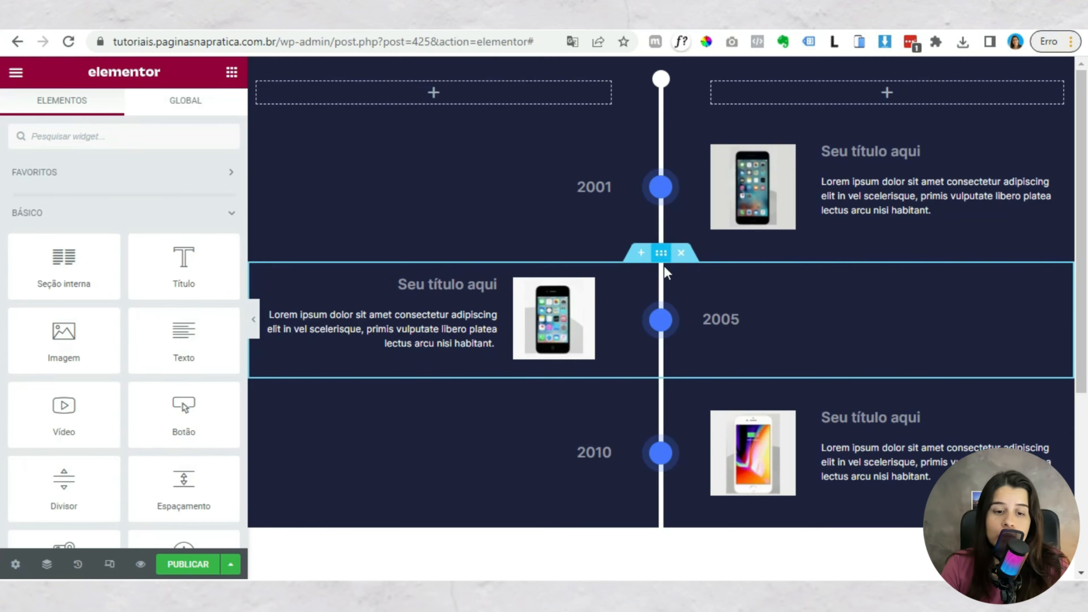
# - Copy the 2005 section and paste it as a new section below the 2010 row
pyautogui.rightClick(662, 256)
pyautogui.click(697, 319)
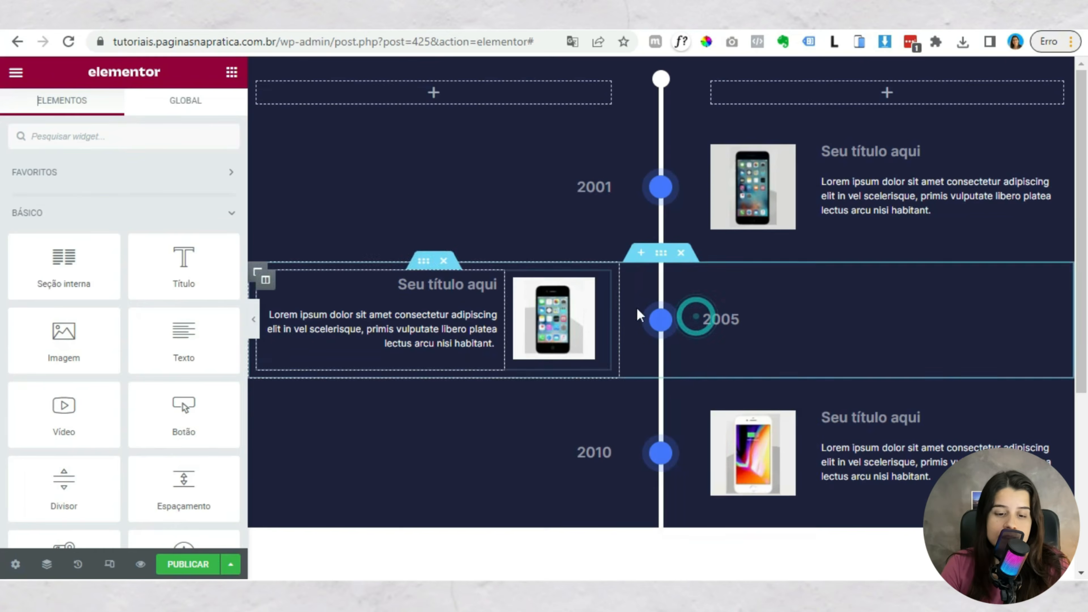
pyautogui.scroll(-3, 630, 514)
pyautogui.rightClick(414, 450)
pyautogui.click(444, 467)
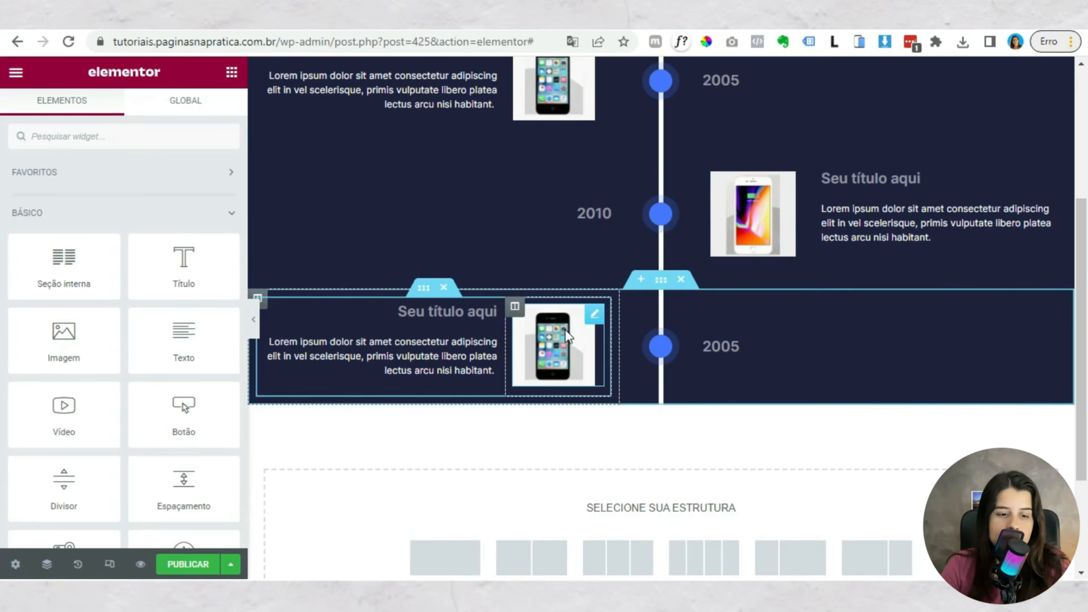
# - Give the fourth row the phone image with the red and blue screen and change its year heading to 20105
pyautogui.click(565, 330)
pyautogui.click(127, 275)
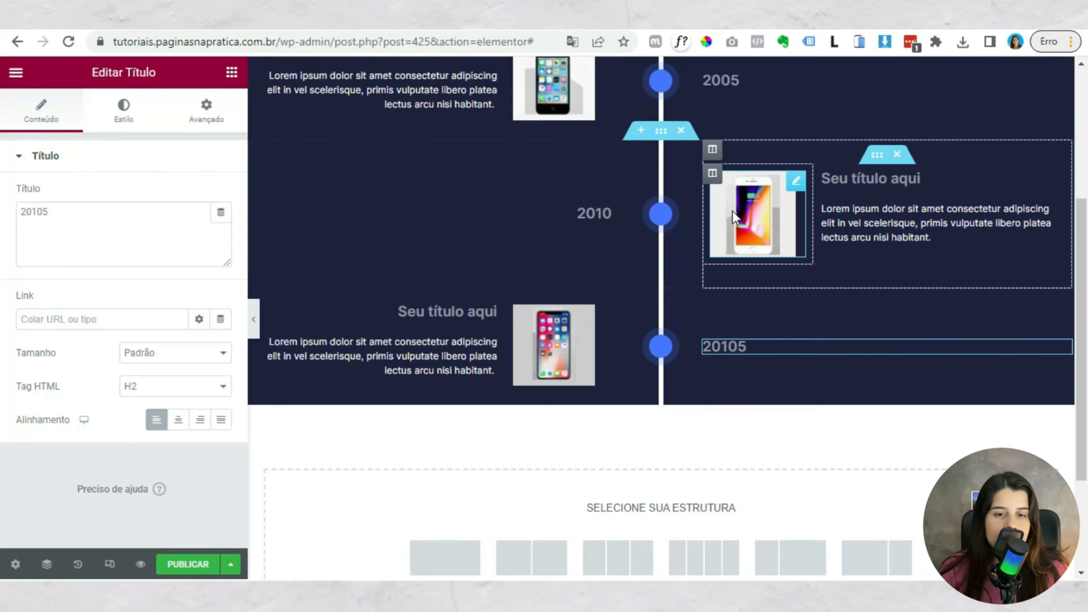
# - Copy the starting-dot section from the beginning of the timeline and paste it below the 20105 row
pyautogui.scroll(5, 686, 300)
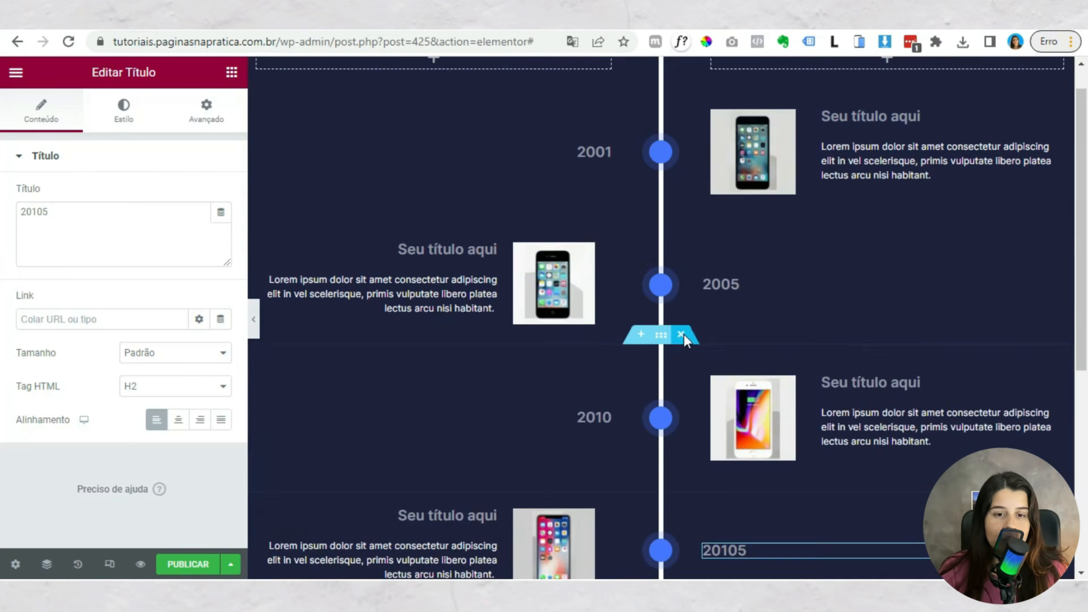
pyautogui.rightClick(662, 68)
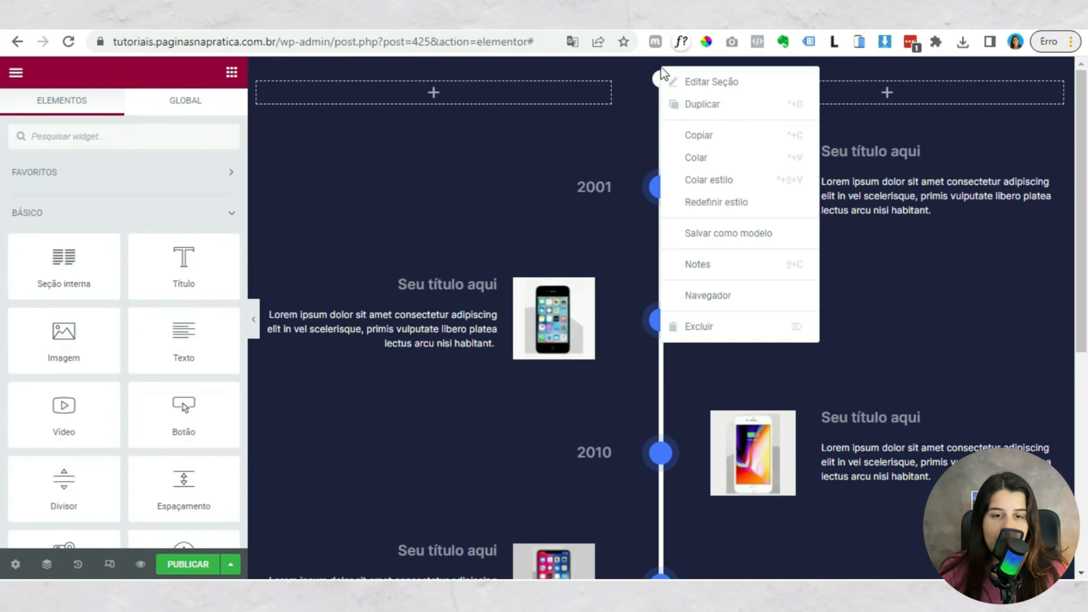
pyautogui.click(706, 136)
pyautogui.scroll(-7, 638, 317)
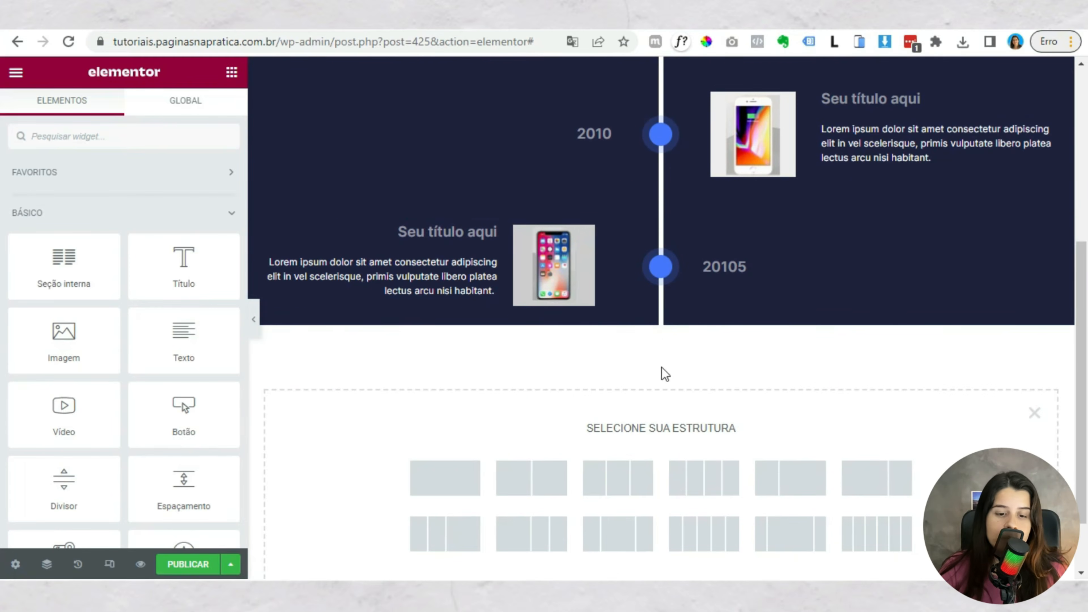
pyautogui.rightClick(453, 474)
pyautogui.click(482, 480)
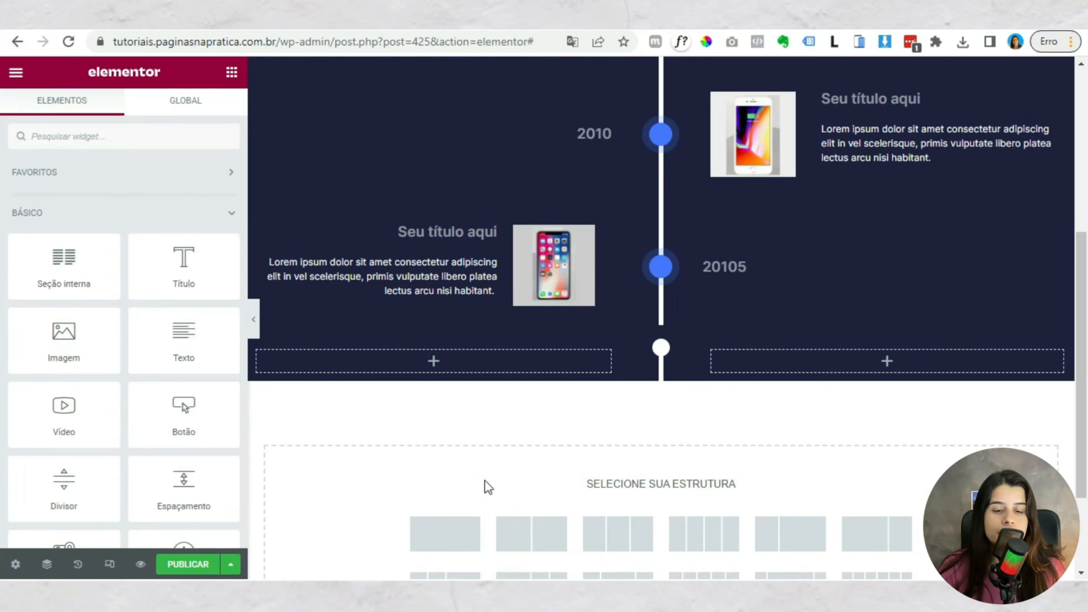
# - Set the ending section's bottom padding to 20 px and its top padding to 0
pyautogui.click(661, 316)
pyautogui.click(208, 125)
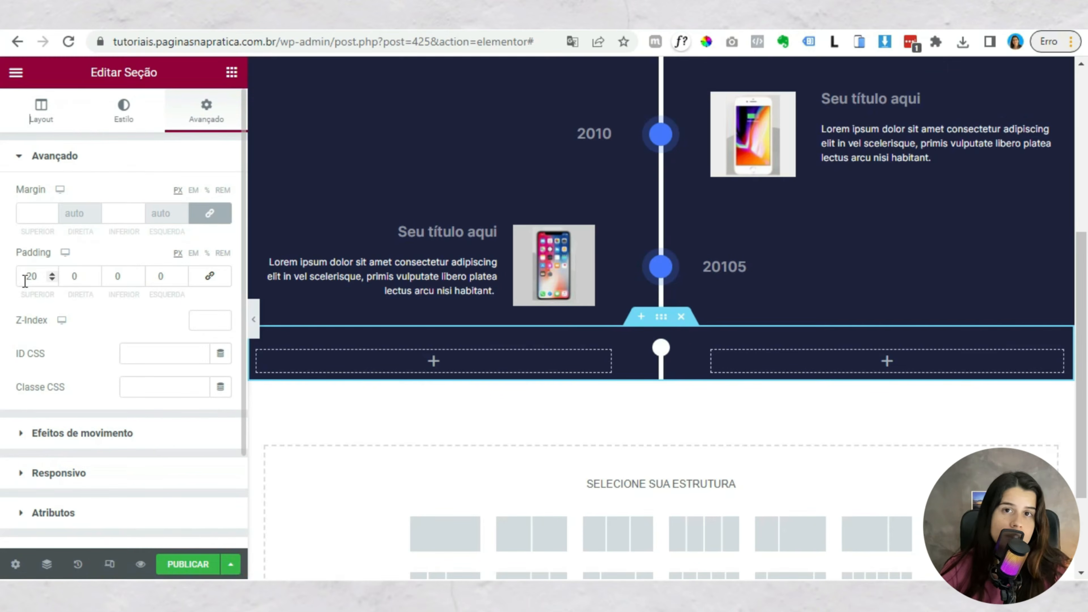
pyautogui.click(112, 280)
pyautogui.write('2')
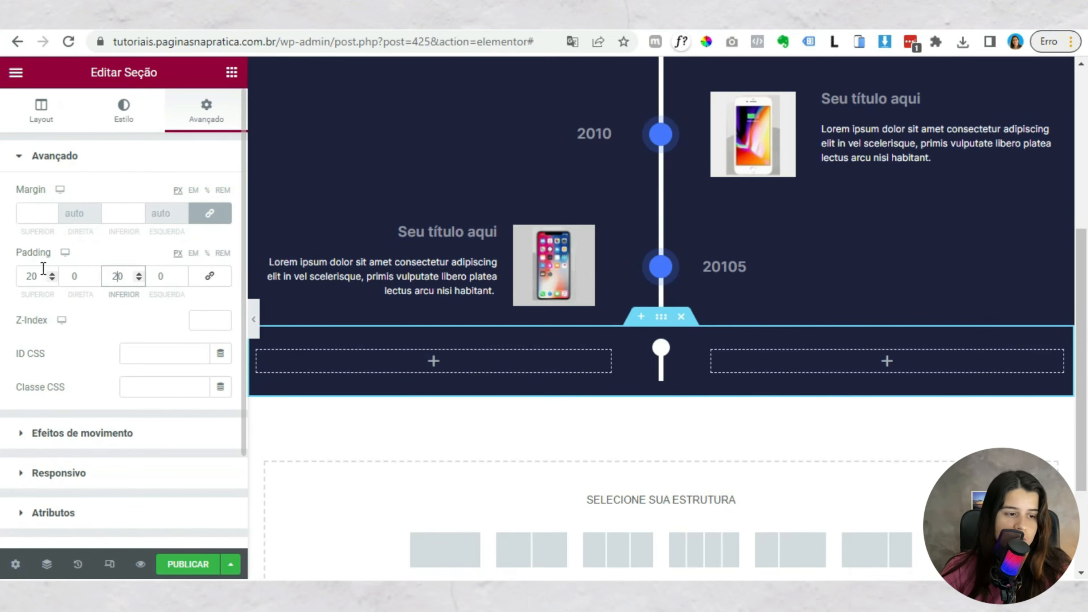
pyautogui.moveTo(40, 269); pyautogui.dragTo(2, 281)
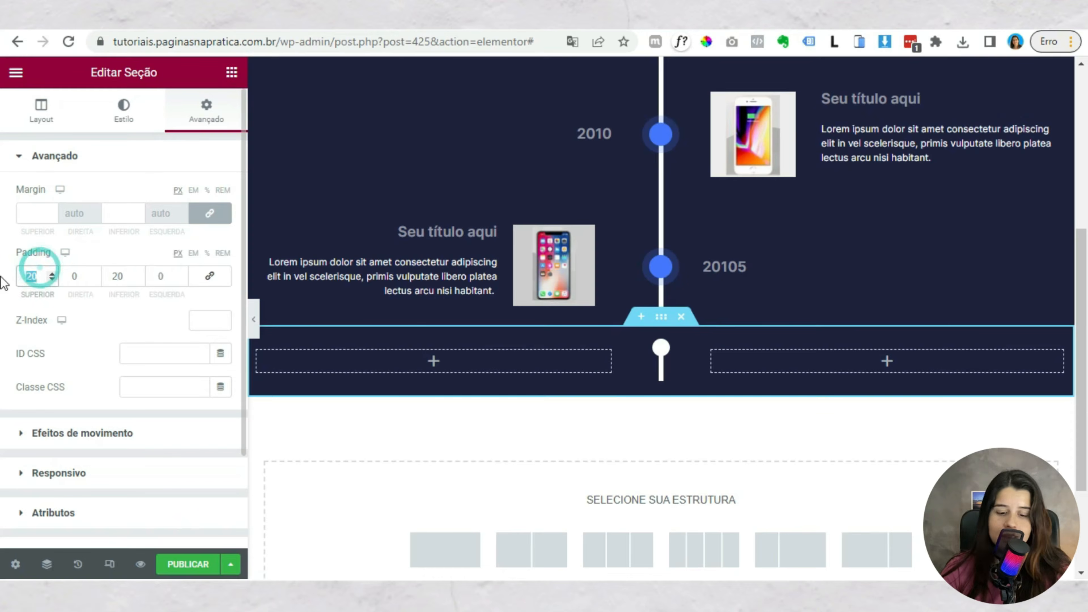
pyautogui.write('0')
# - Set the ending section's middle column to Inferior vertical alignment and replace its circle image with end.svg
pyautogui.click(628, 337)
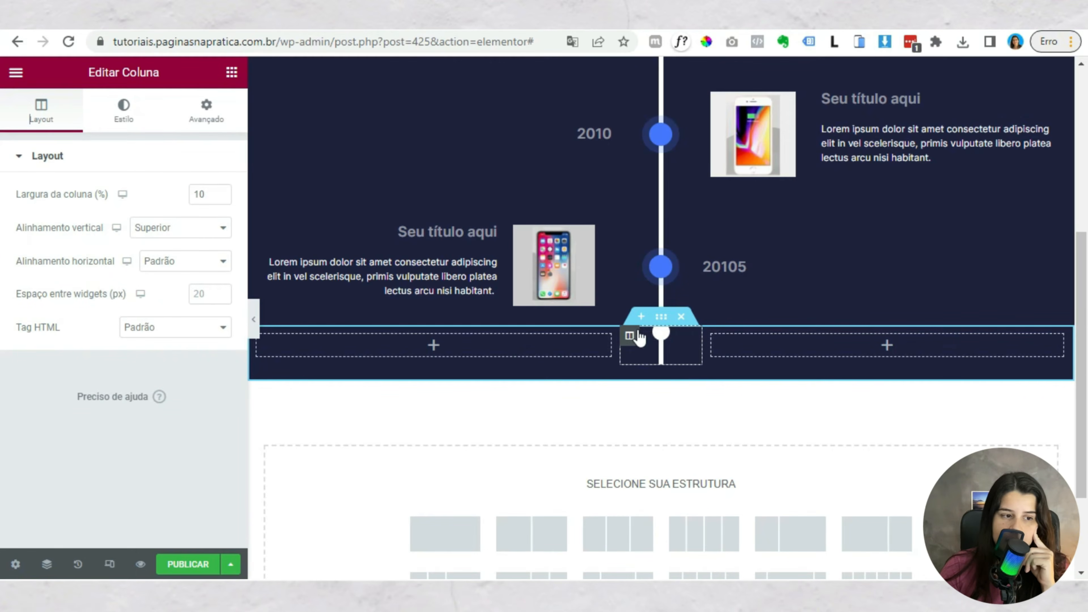
pyautogui.click(187, 230)
pyautogui.click(162, 281)
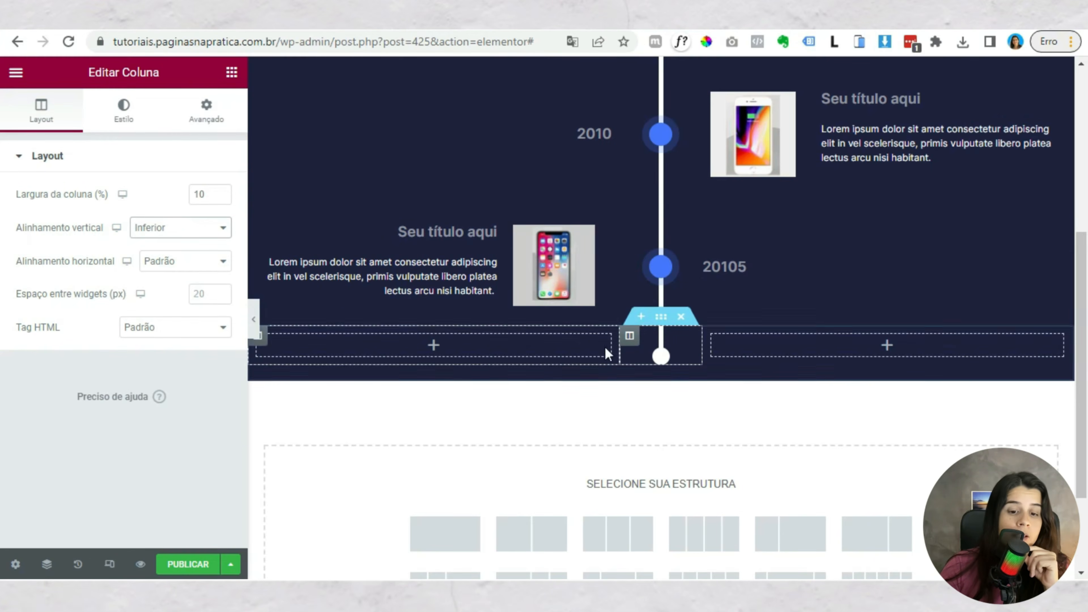
pyautogui.click(671, 363)
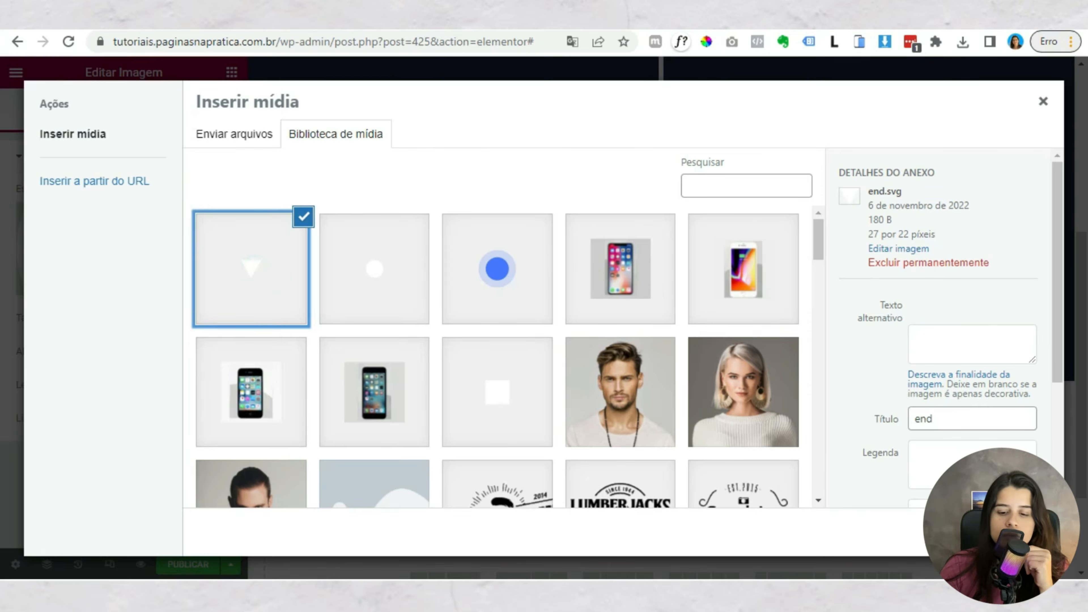
pyautogui.click(1017, 530)
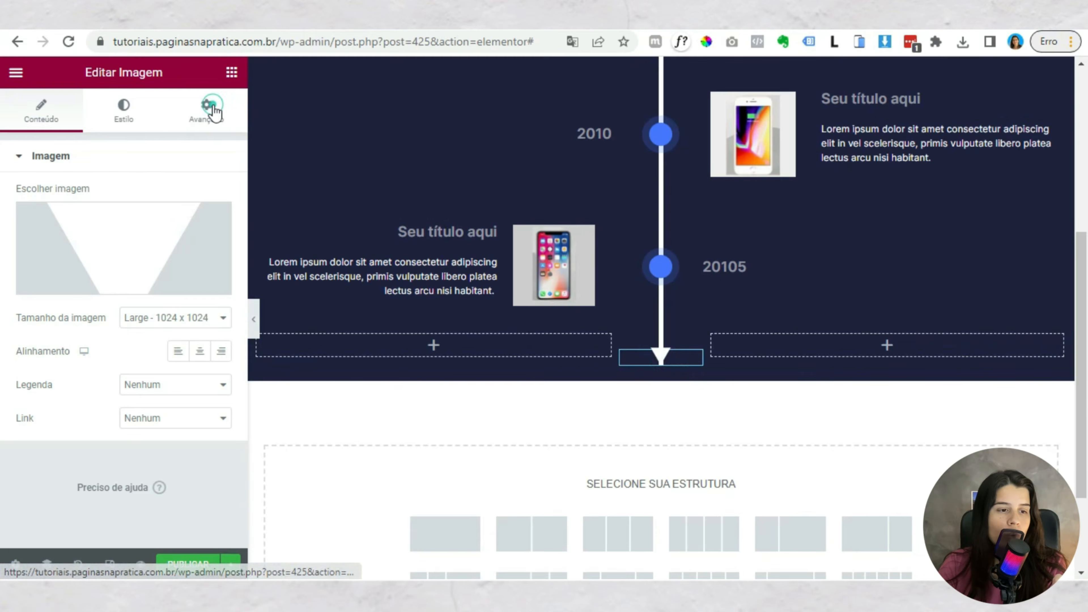
# - Set the arrow image's top margin to 0 and its bottom margin to -10 px
pyautogui.click(206, 109)
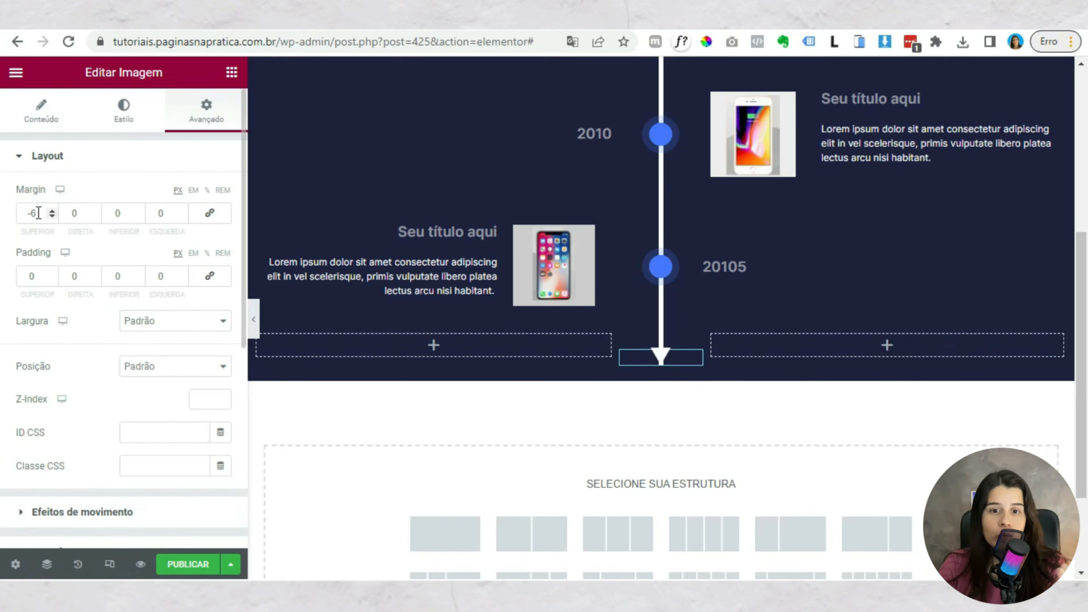
pyautogui.moveTo(47, 212); pyautogui.dragTo(8, 218)
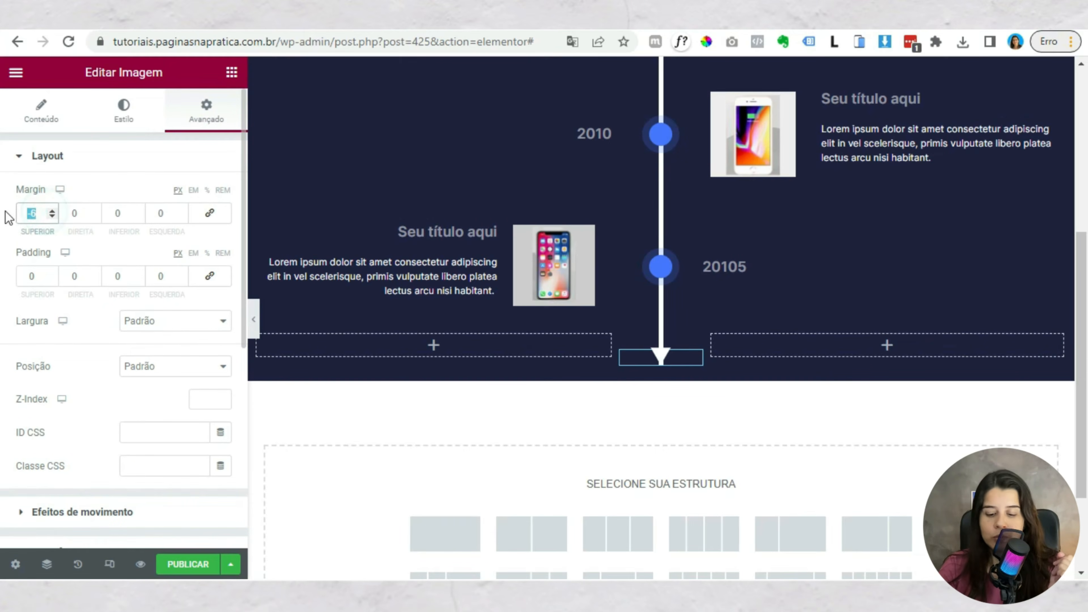
pyautogui.click(139, 220)
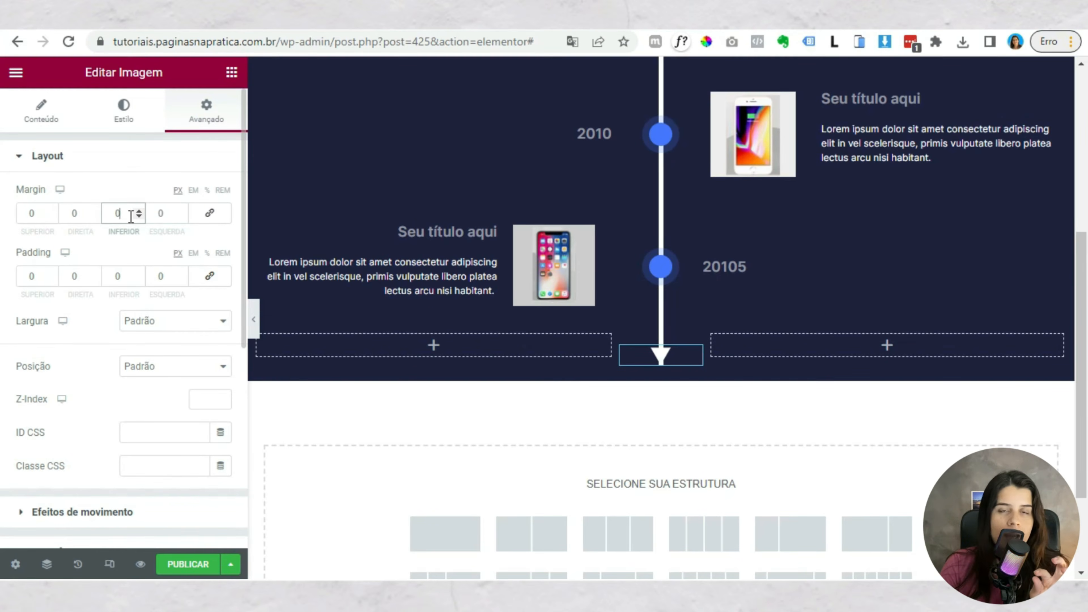
pyautogui.click(138, 218)
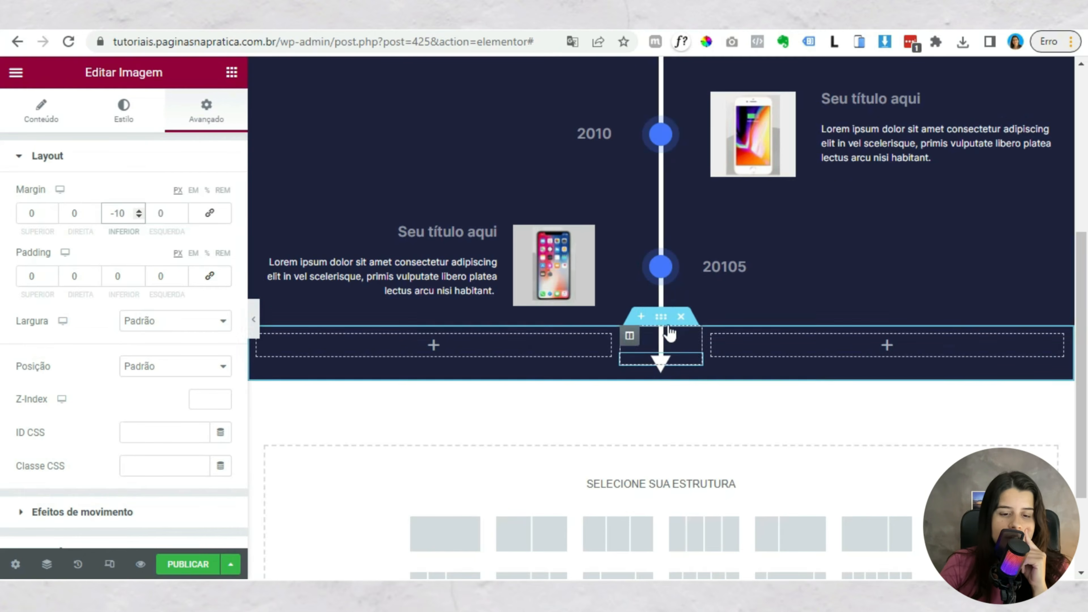
# - Set the ending section's bottom padding to 60 px
pyautogui.click(662, 319)
pyautogui.doubleClick(118, 276)
pyautogui.write('60')
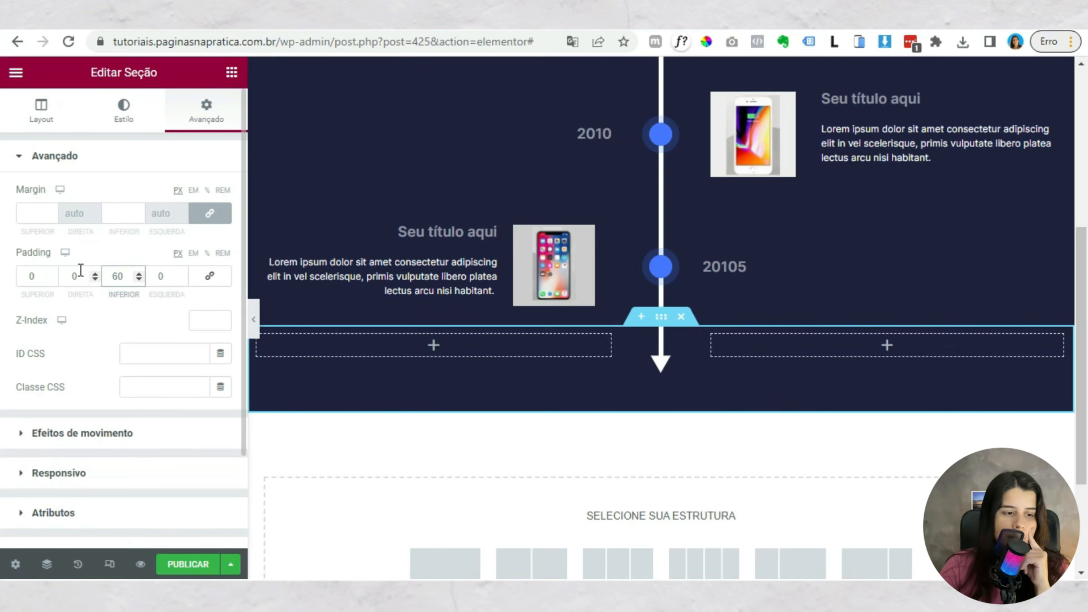
# - Publish the page and open its preview to review the timeline from start to end
pyautogui.scroll(-4, 438, 506)
pyautogui.click(188, 565)
pyautogui.click(140, 563)
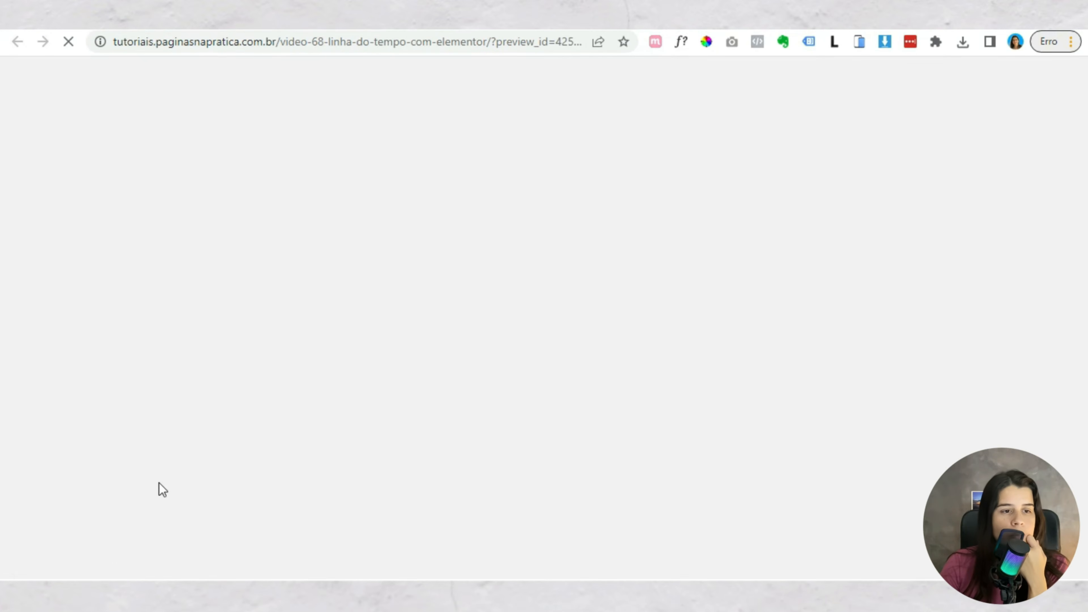
pyautogui.scroll(-4, 297, 367)
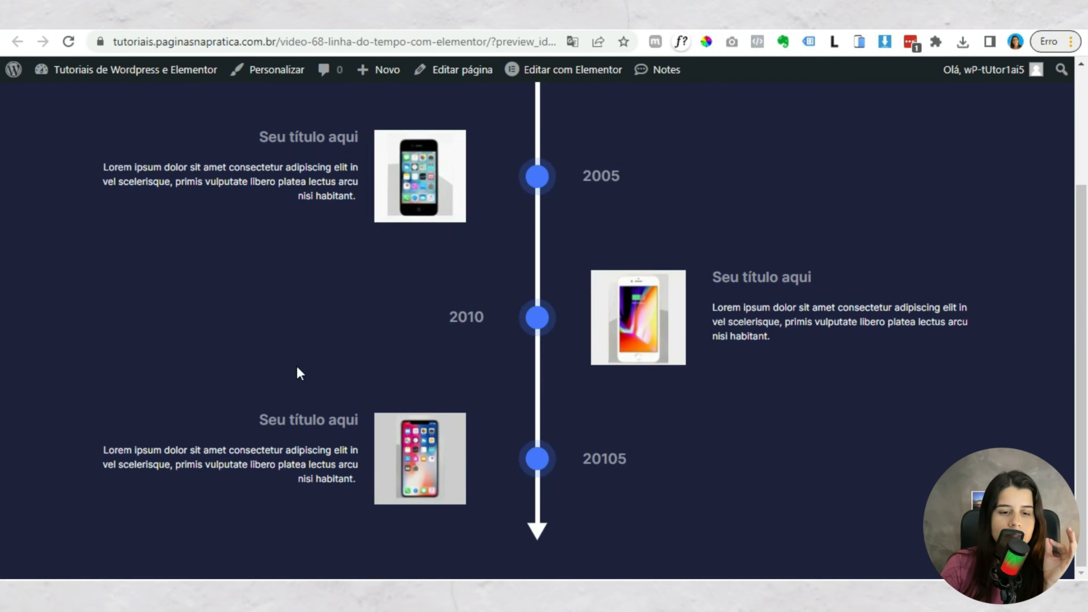
pyautogui.scroll(4, 297, 367)
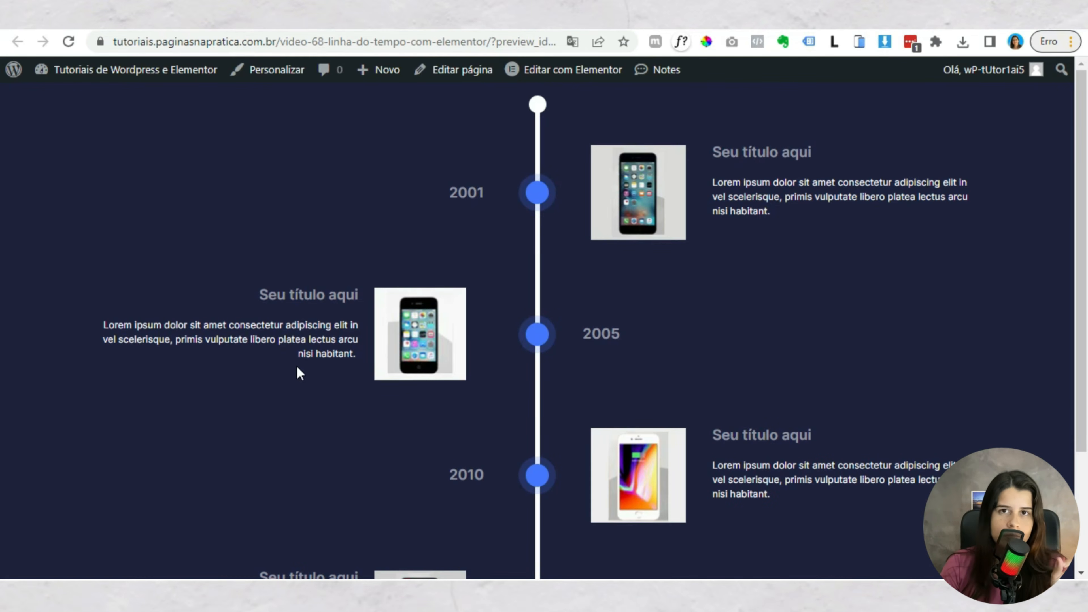
# - Inspect the preview page with the browser's developer tools and examine how the timeline rows stack at a narrow width
pyautogui.rightClick(259, 390)
pyautogui.click(275, 379)
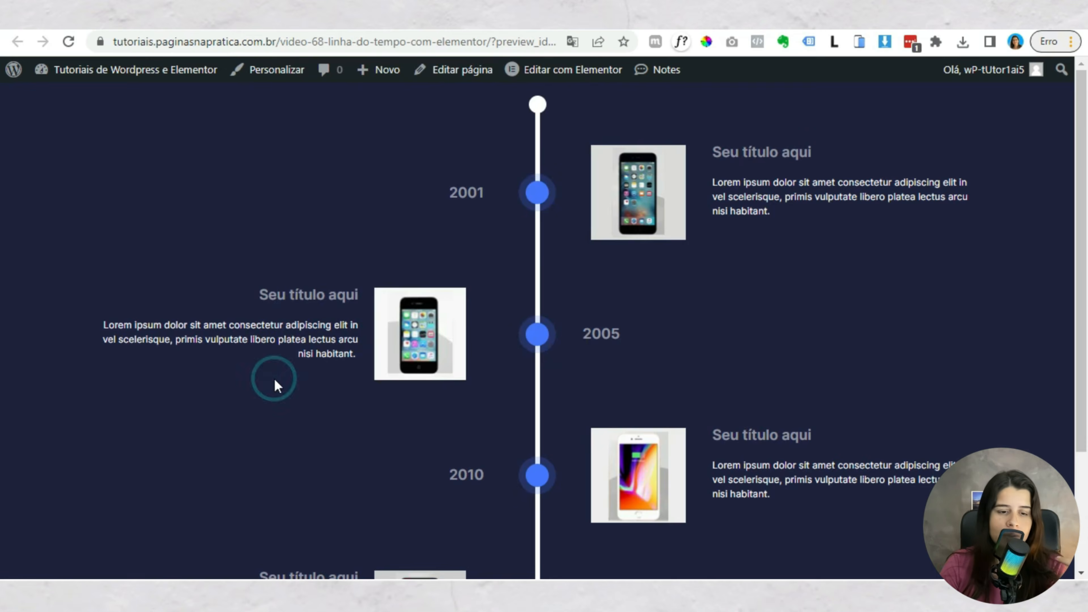
pyautogui.scroll(10, 256, 502)
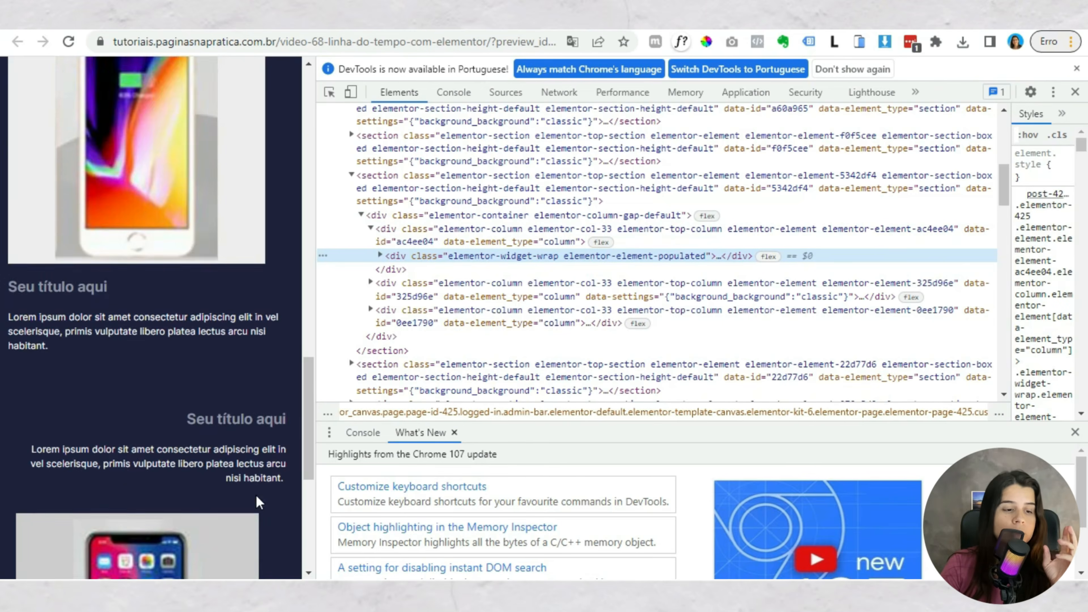
# - Return from the preview to the Elementor editor and switch the page to the mobile responsive view
pyautogui.scroll(10, 256, 495)
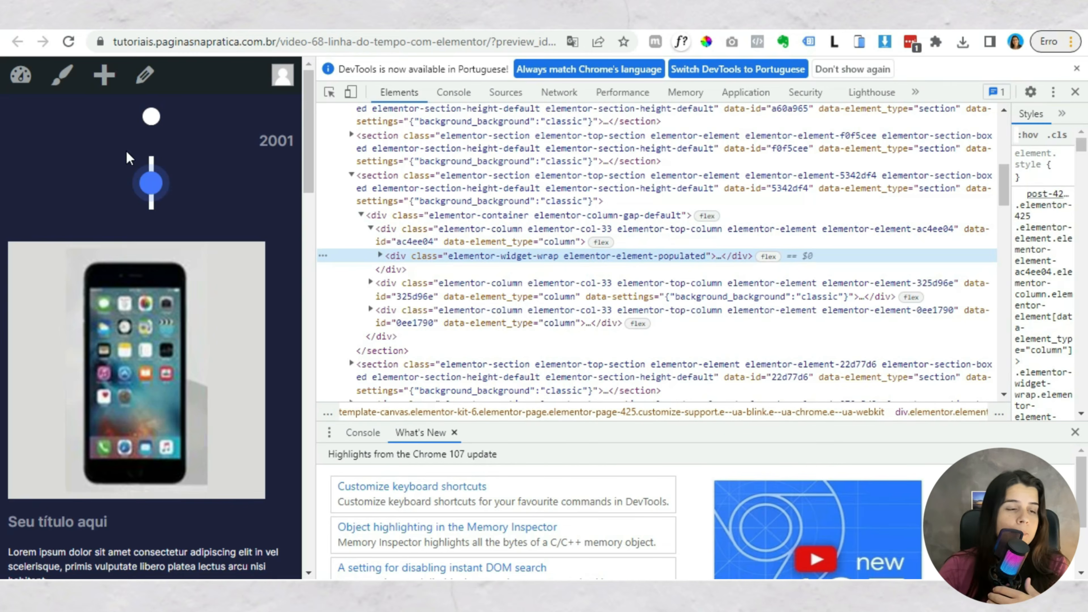
pyautogui.click(86, 17)
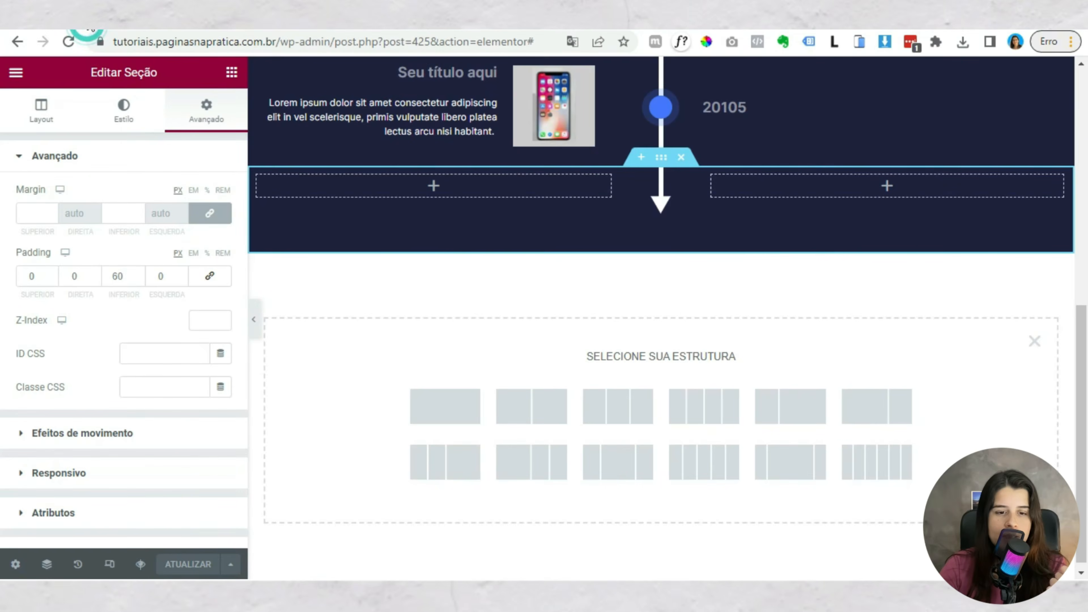
pyautogui.click(109, 564)
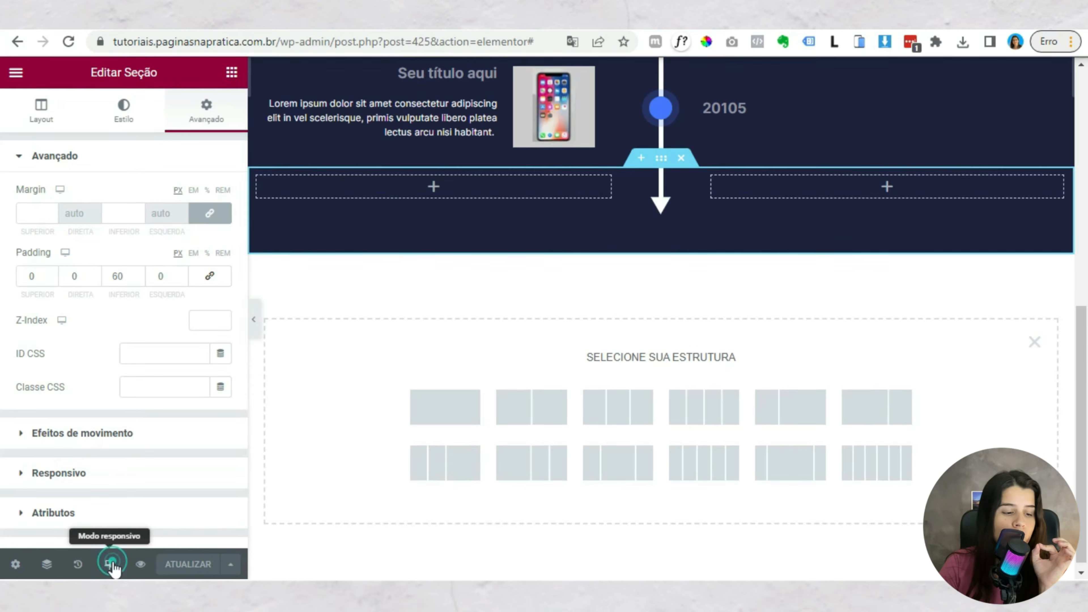
pyautogui.click(326, 76)
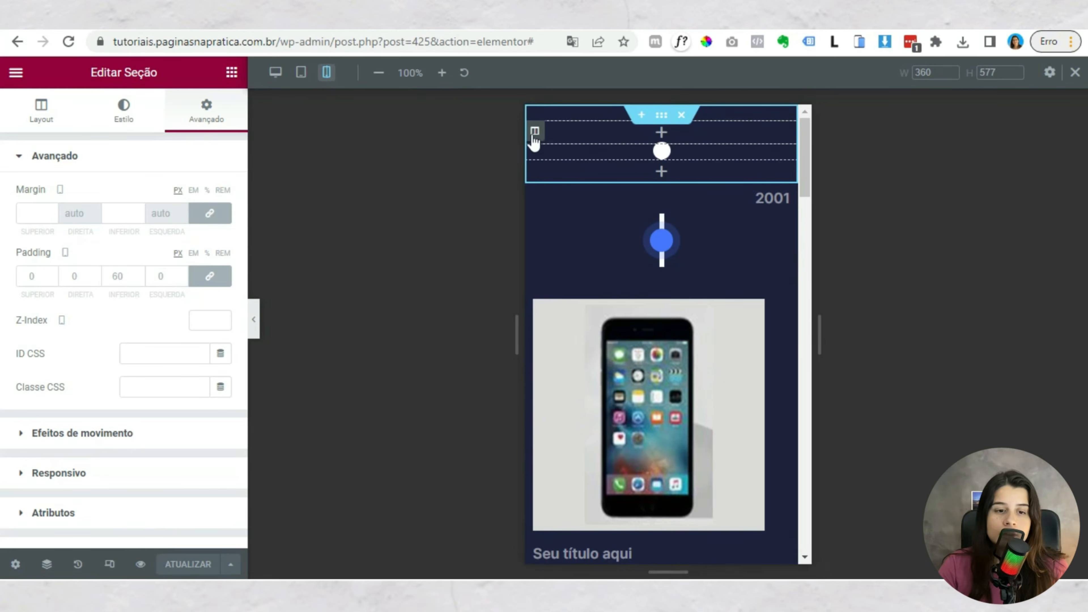
# - Open the Navigator for the starting section and collapse the contents of its dot column
pyautogui.click(535, 130)
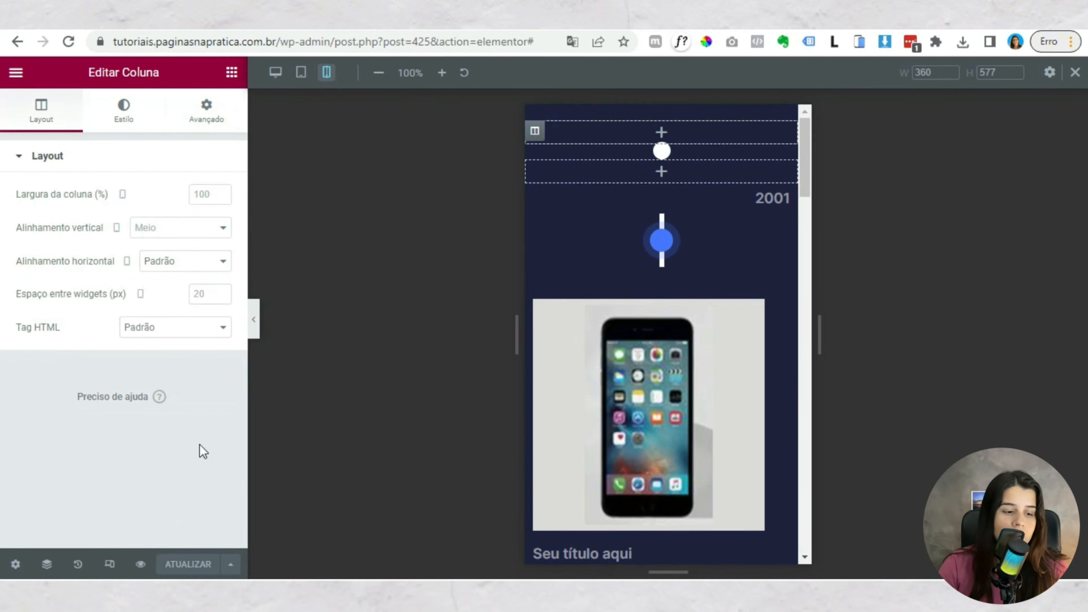
pyautogui.click(47, 564)
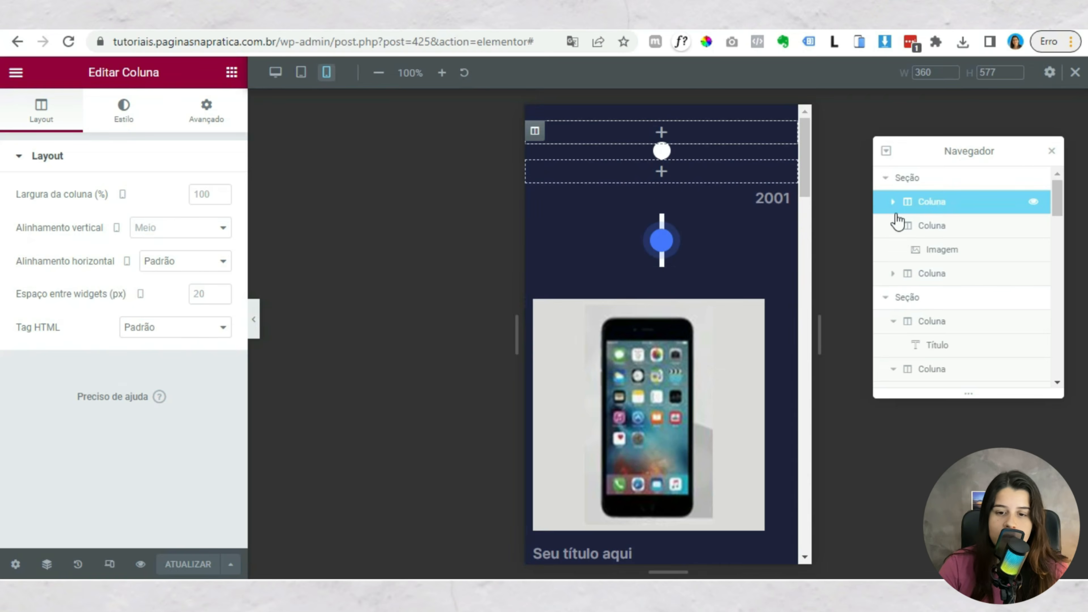
pyautogui.click(894, 226)
pyautogui.click(894, 250)
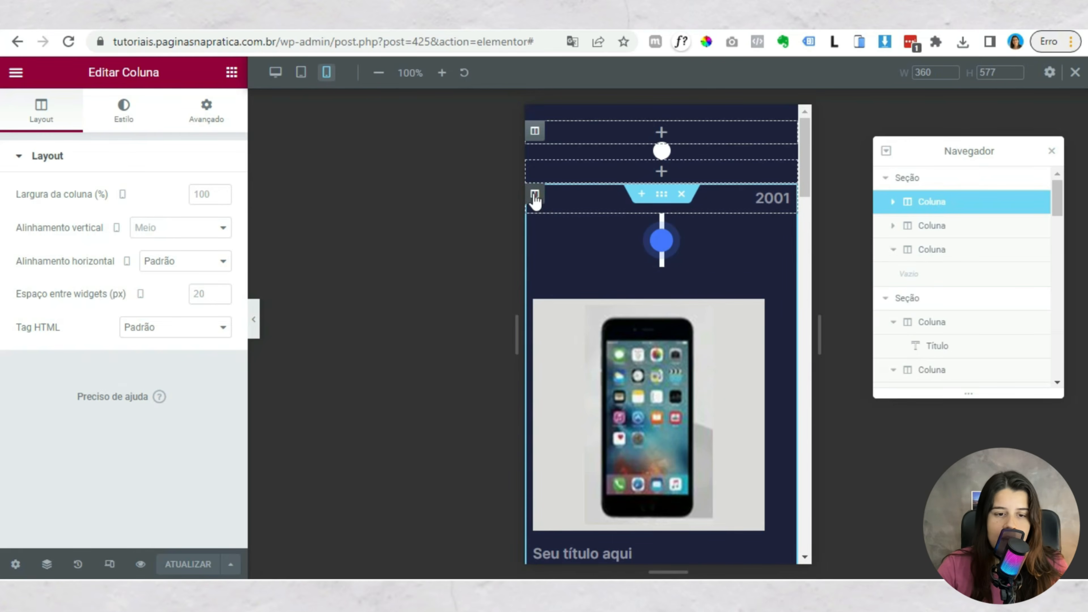
# - Set the mobile width of the column holding the year 2001 to 20%
pyautogui.click(535, 195)
pyautogui.doubleClick(202, 194)
pyautogui.write('20')
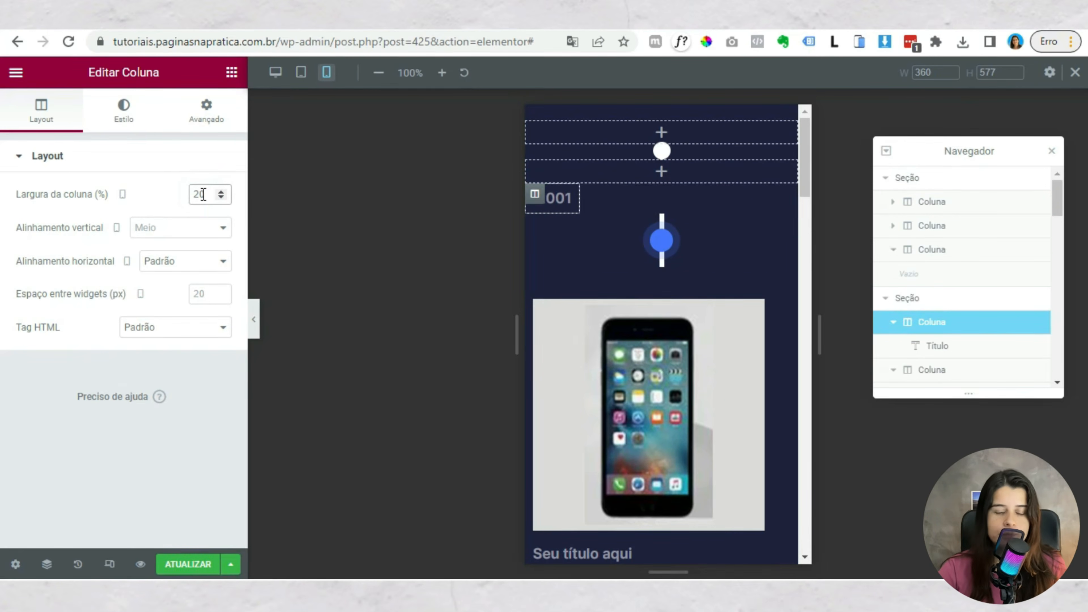
# - Try mobile widths of 10% for the 2001 row's line column and 70% for its image-and-text column
pyautogui.click(534, 224)
pyautogui.click(201, 194)
pyautogui.write('10')
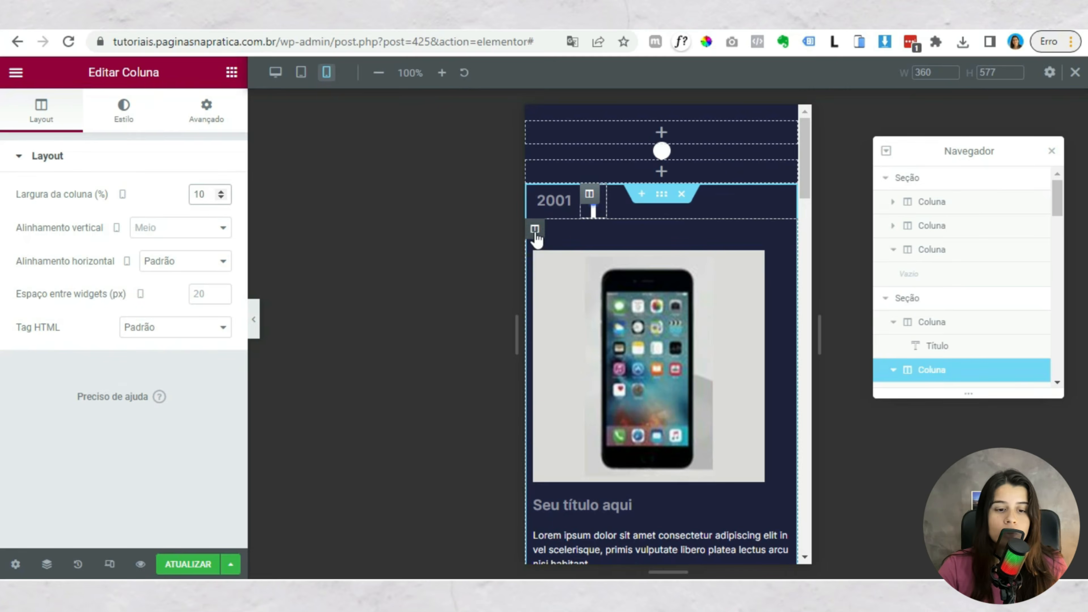
pyautogui.click(535, 229)
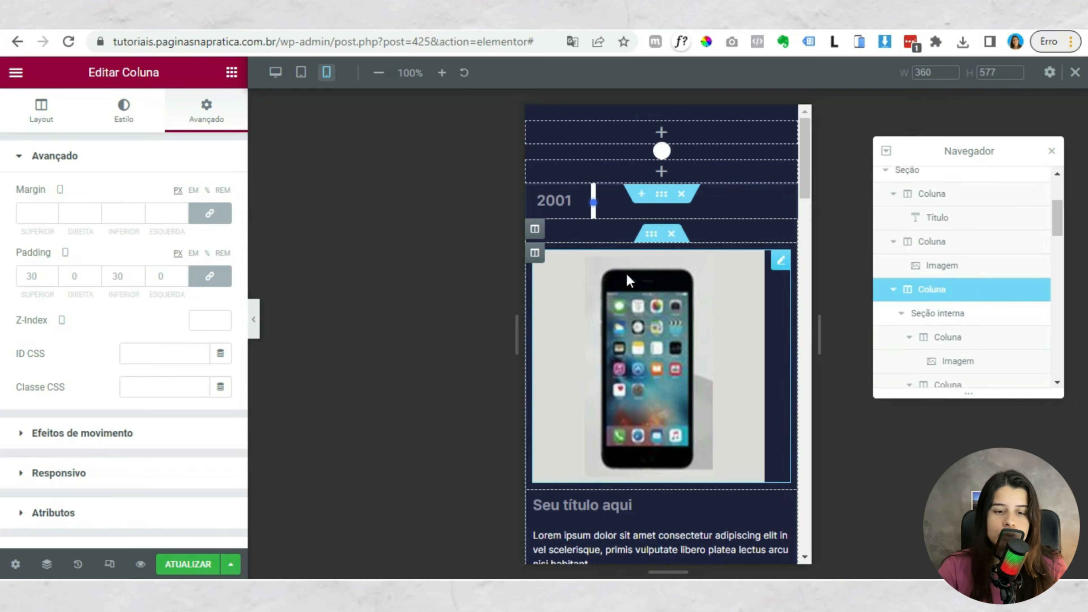
pyautogui.click(38, 112)
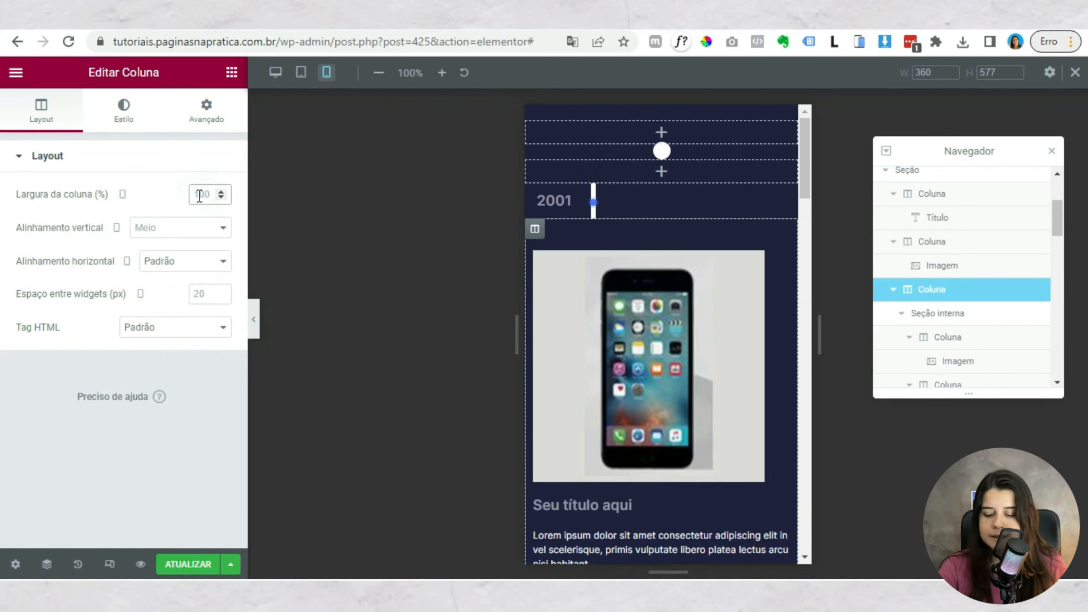
pyautogui.click(200, 195)
pyautogui.write('70')
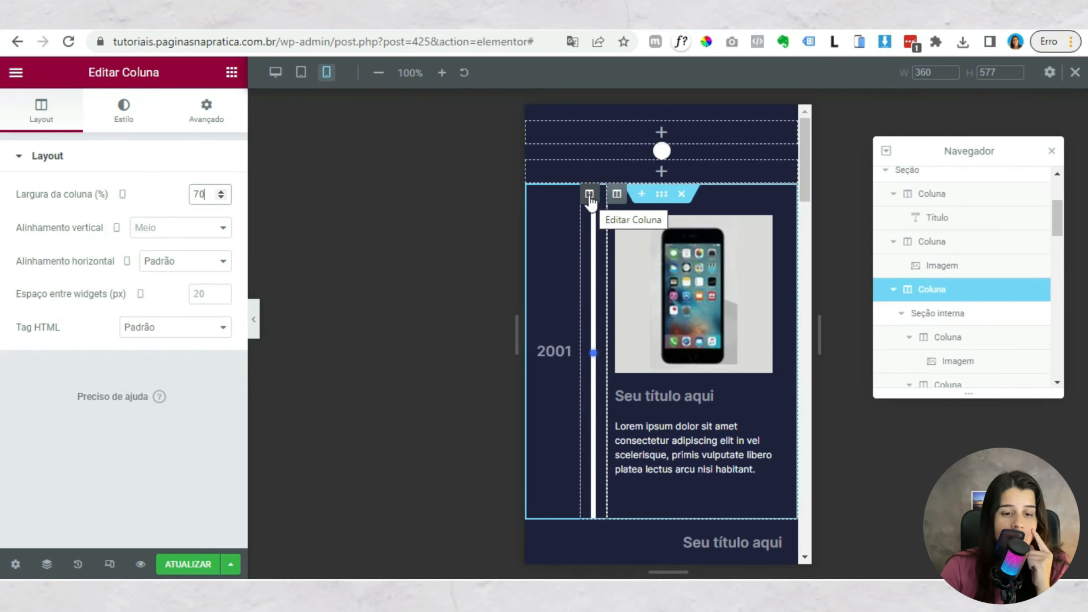
# - Set the 2001 row's line column to 20% and its image-and-text column to 60% in mobile view
pyautogui.click(589, 197)
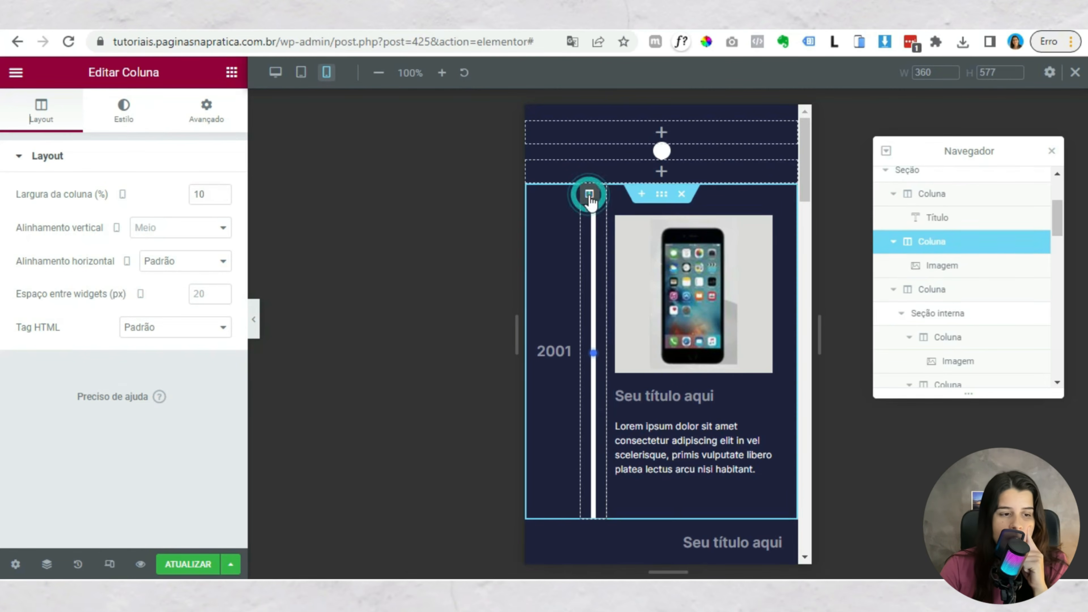
pyautogui.write('20')
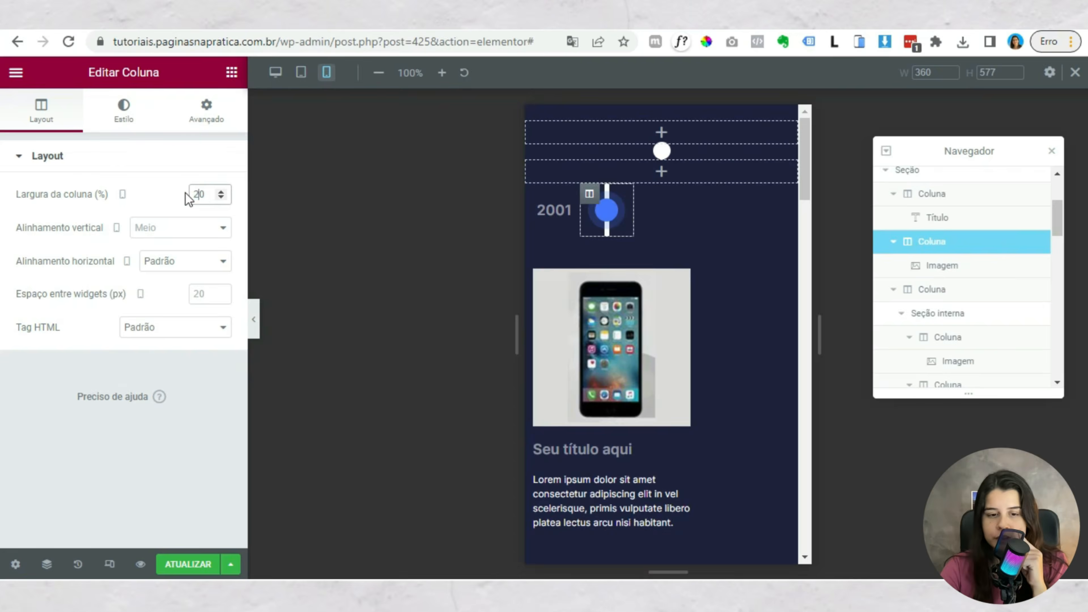
pyautogui.click(931, 290)
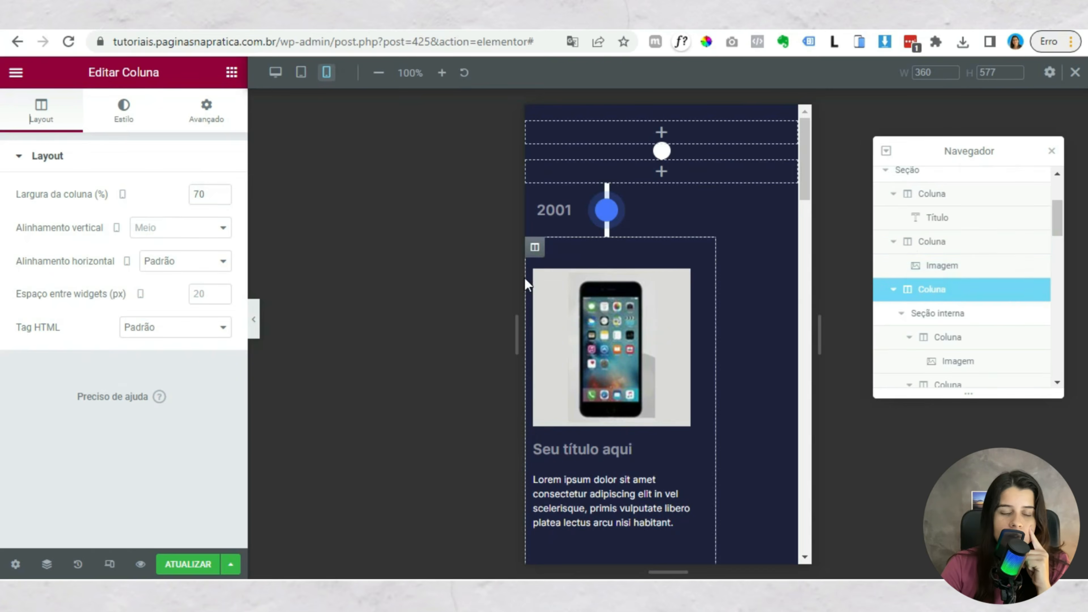
pyautogui.doubleClick(202, 194)
pyautogui.write('60')
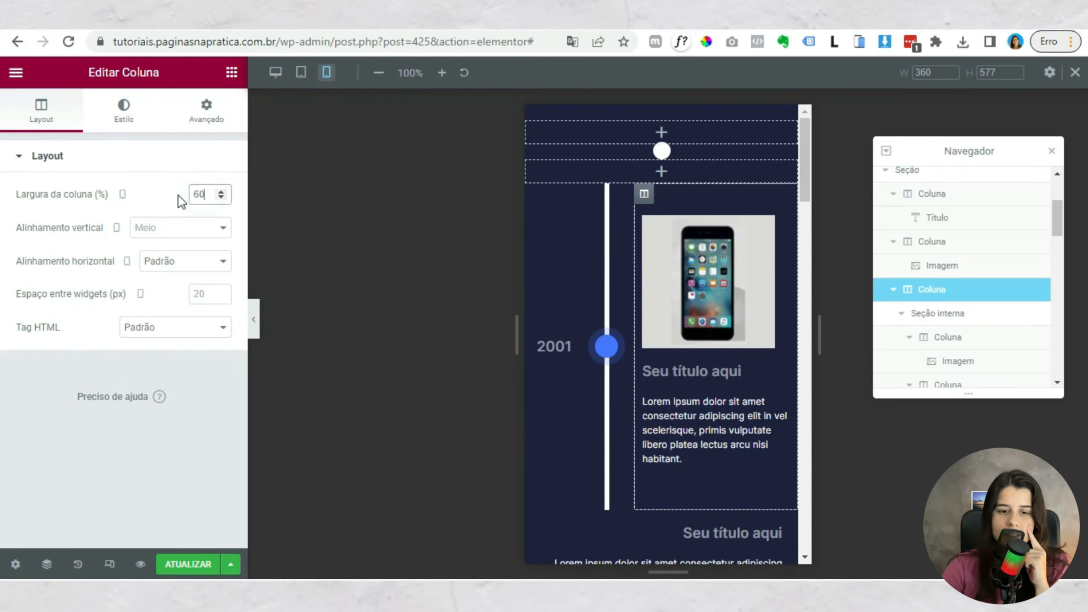
# - Reduce the 2001 row's phone image to about half of its column's width in mobile view
pyautogui.click(707, 279)
pyautogui.click(124, 112)
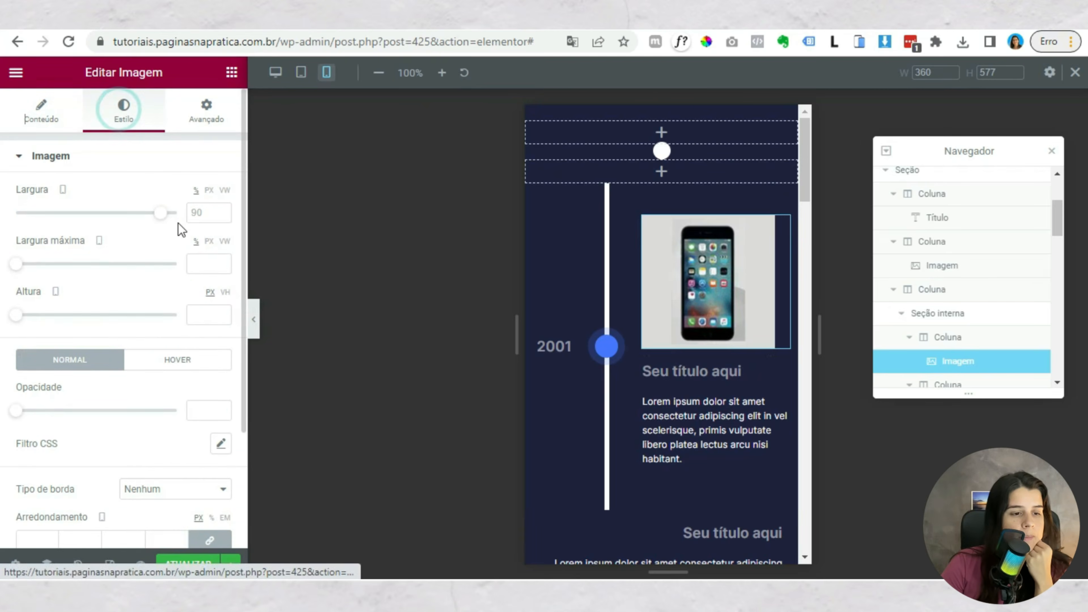
pyautogui.moveTo(158, 213); pyautogui.dragTo(92, 213)
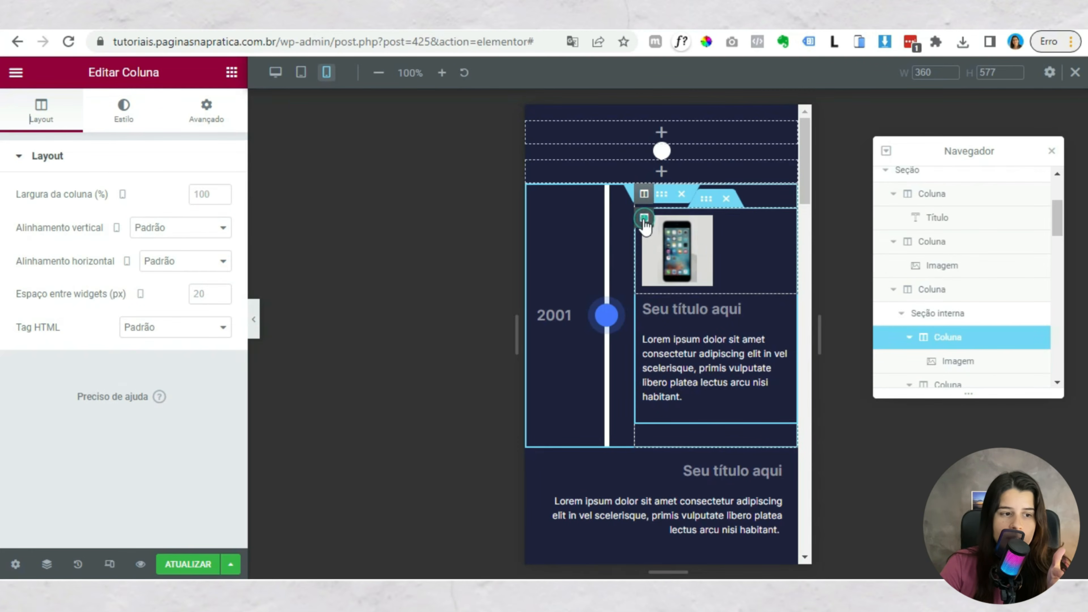
# - Try placing the 2001 row's image and text side by side with 50% mobile width for each inner column
pyautogui.doubleClick(206, 193)
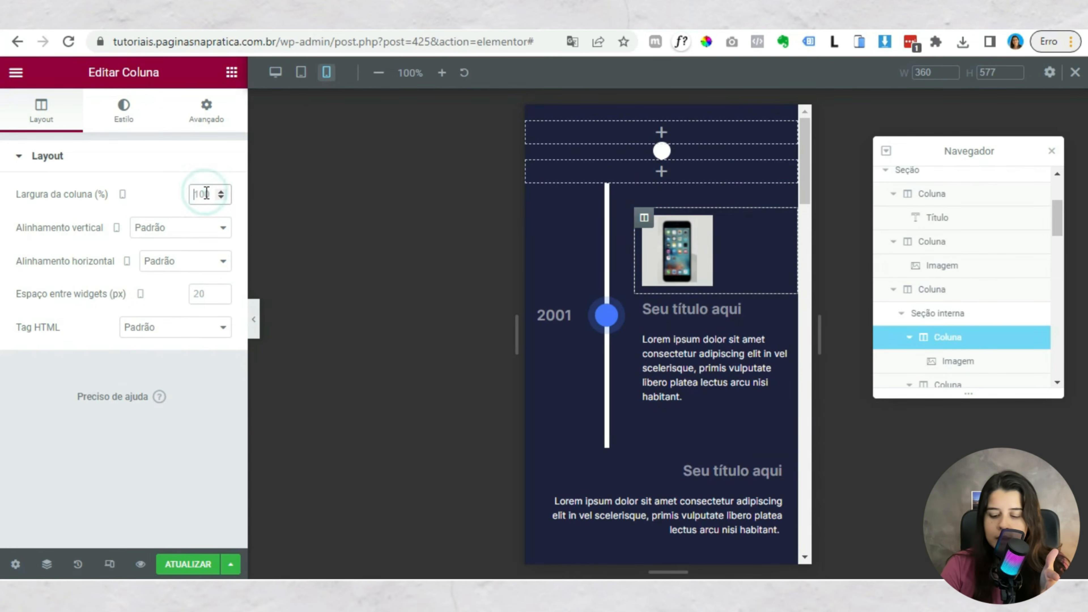
pyautogui.write('50')
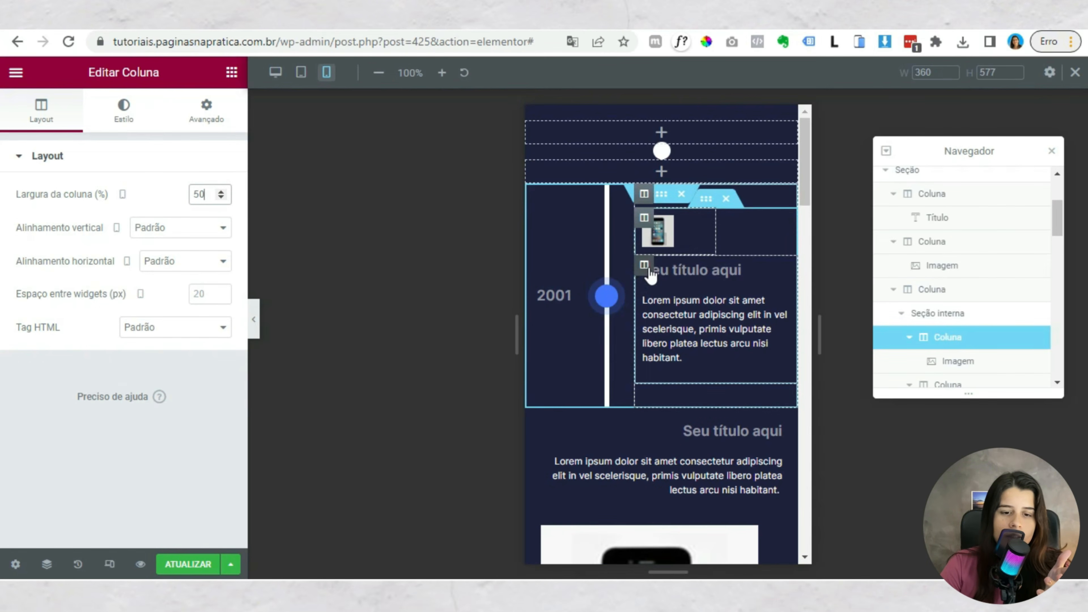
pyautogui.click(644, 264)
pyautogui.write('50')
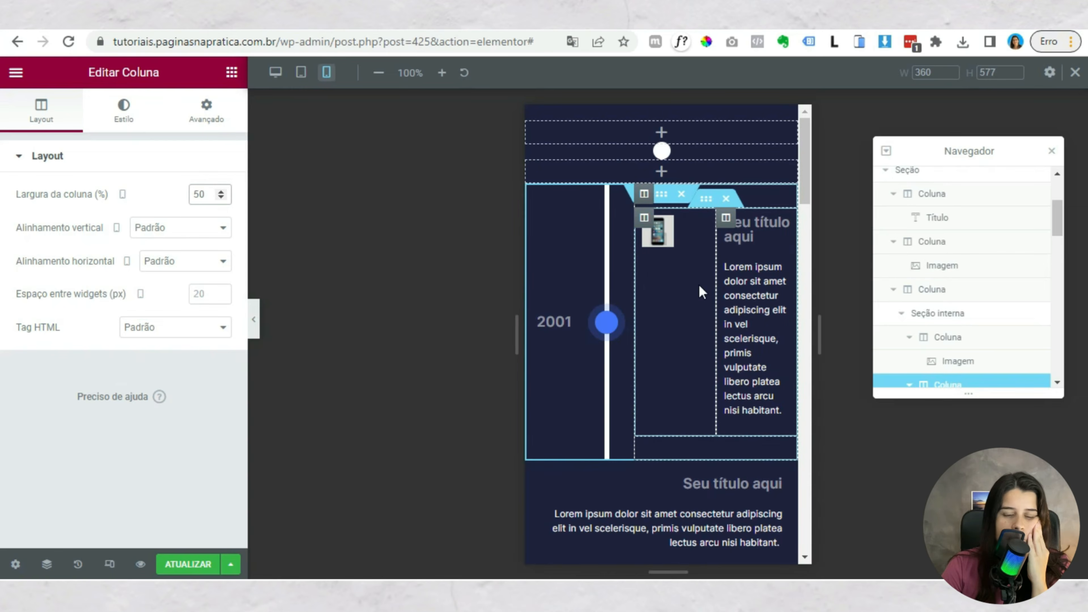
# - Undo the inner text column's width change and set the inner image column's mobile width back to 100%
pyautogui.hotkey('ctrl', 'z')
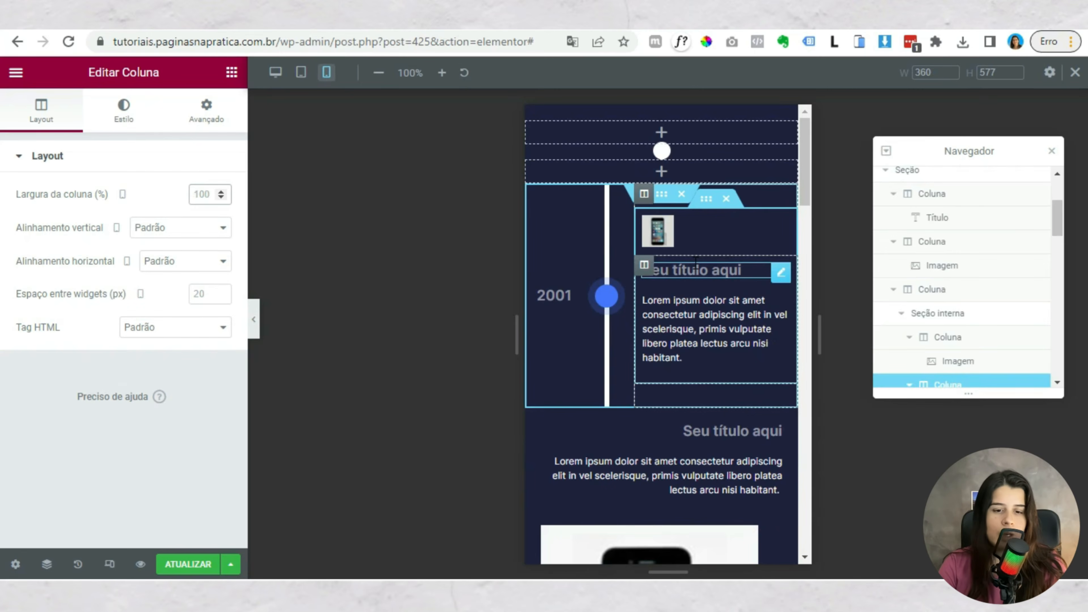
pyautogui.click(644, 218)
pyautogui.write('100')
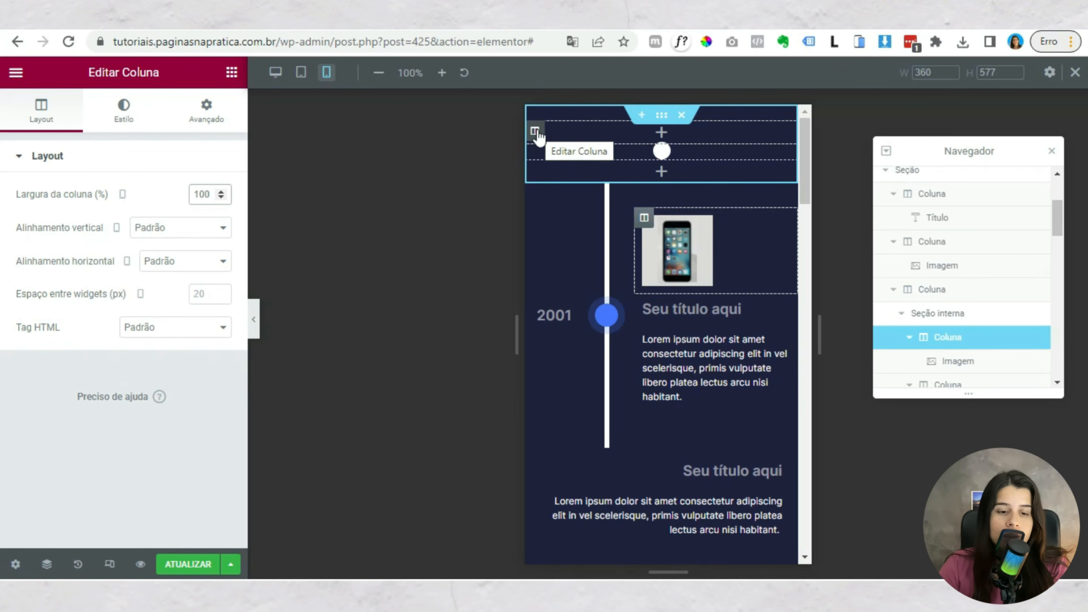
# - Set the starting section's empty first column and its dot column to 20% mobile width each
pyautogui.click(535, 197)
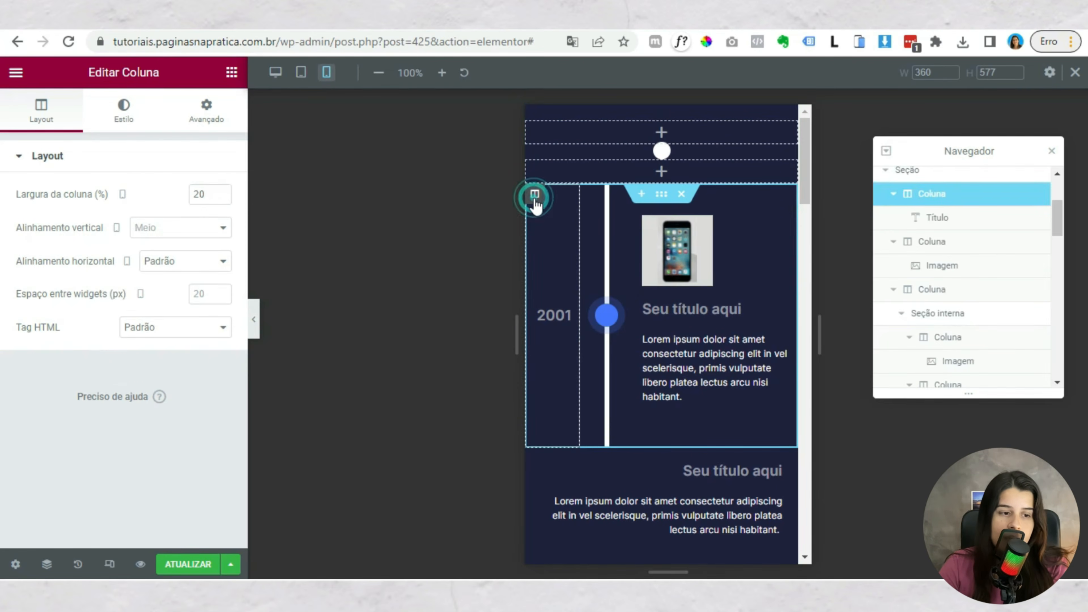
pyautogui.click(534, 126)
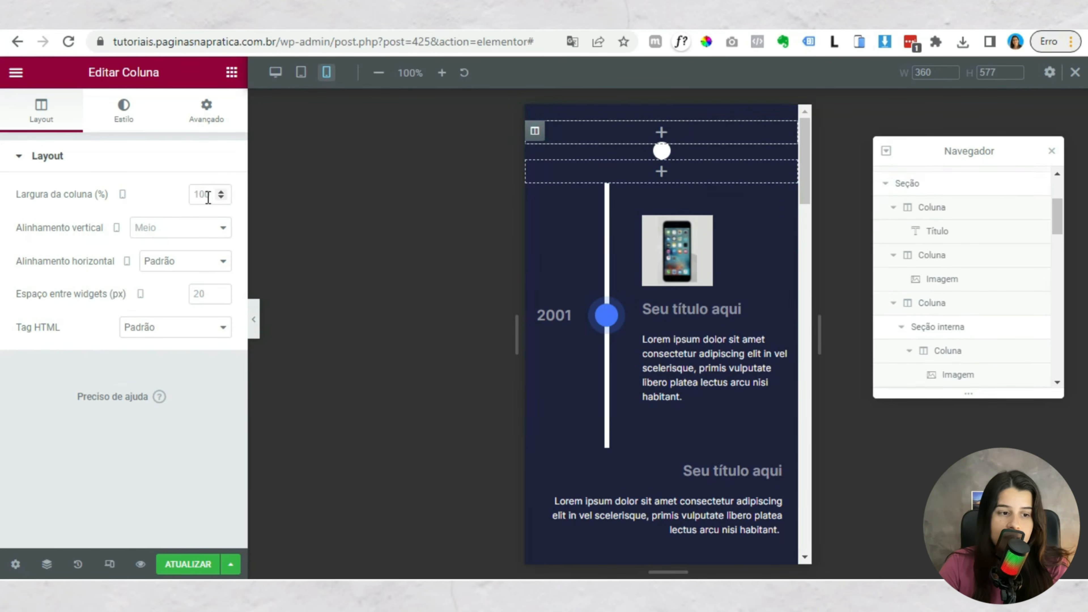
pyautogui.click(207, 193)
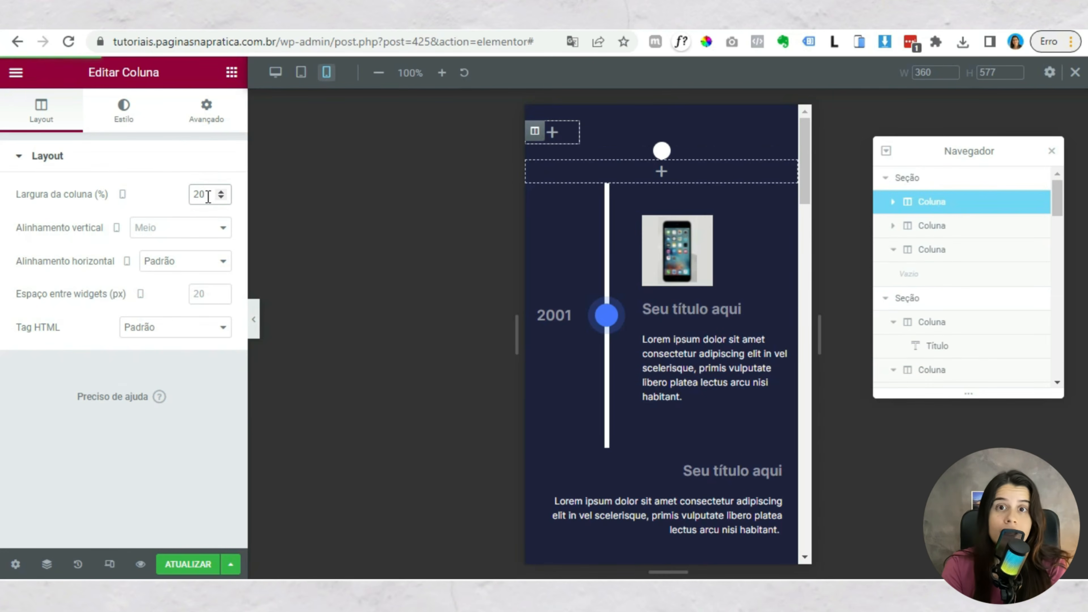
pyautogui.click(535, 154)
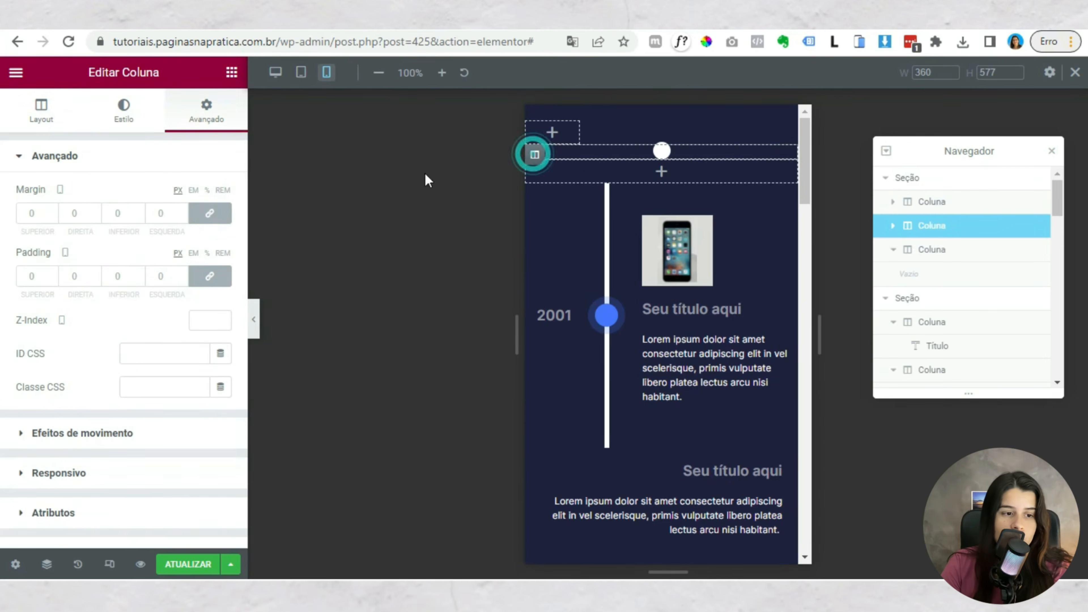
pyautogui.click(57, 123)
pyautogui.click(202, 193)
pyautogui.write('20')
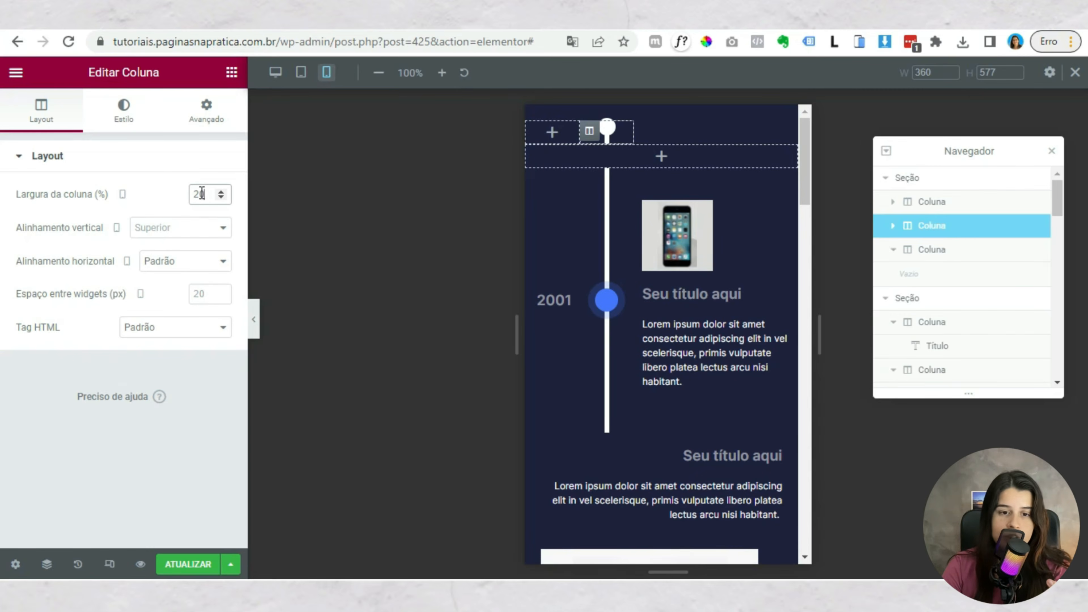
# - Set the starting section's empty third column to 60% mobile width and review the remaining timeline rows
pyautogui.click(532, 156)
pyautogui.click(201, 189)
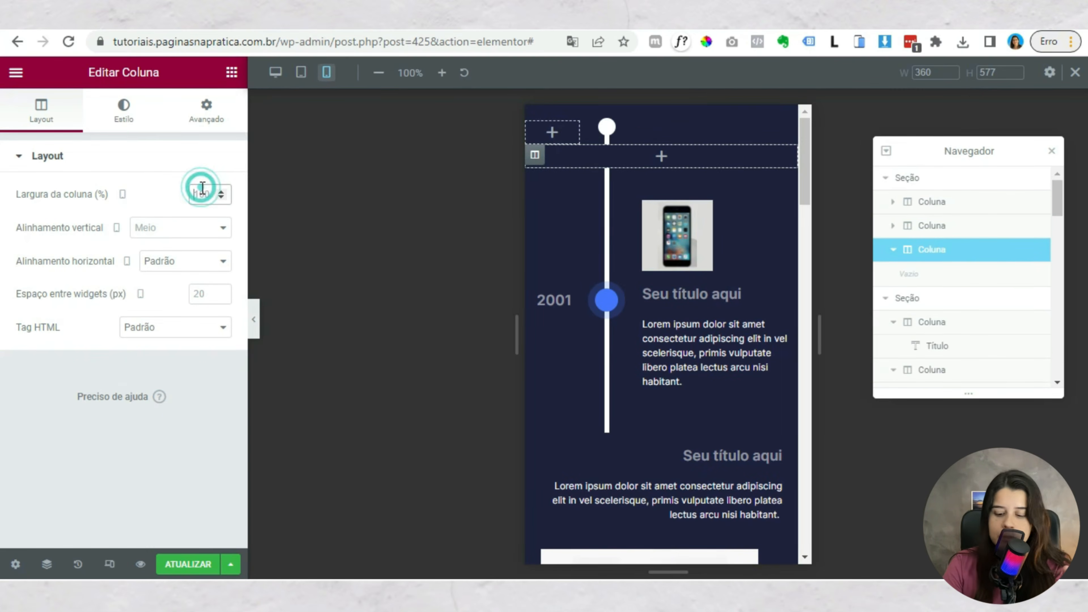
pyautogui.write('60')
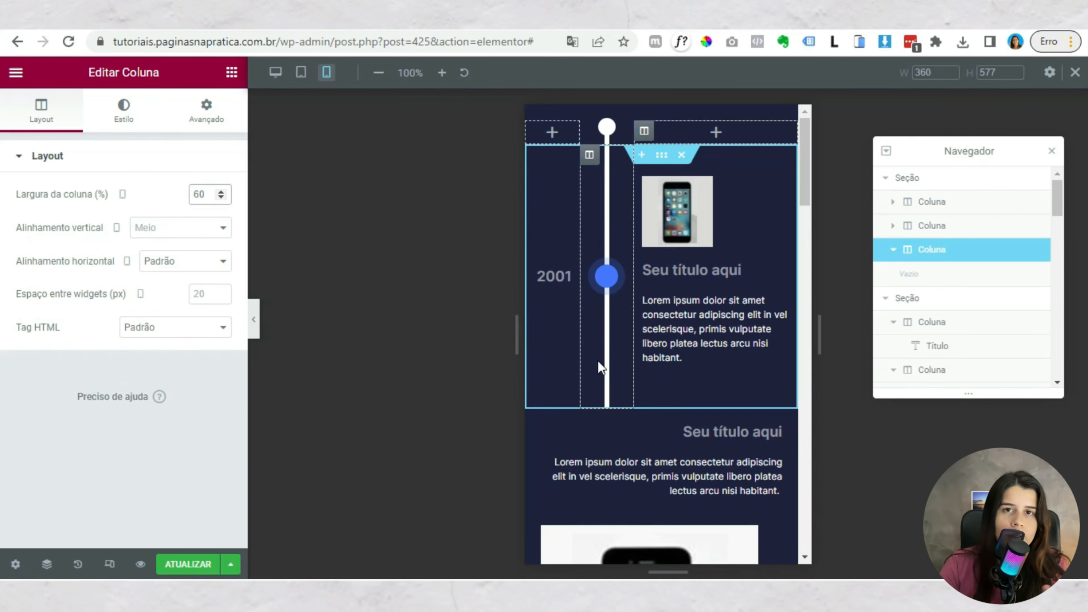
pyautogui.scroll(-10, 598, 360)
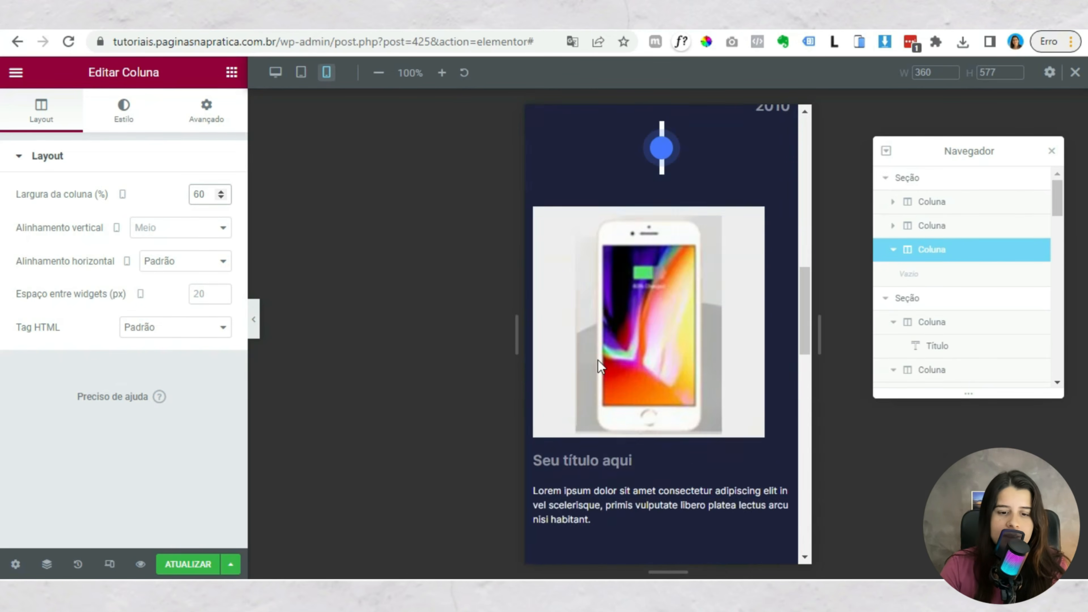
pyautogui.scroll(10, 598, 360)
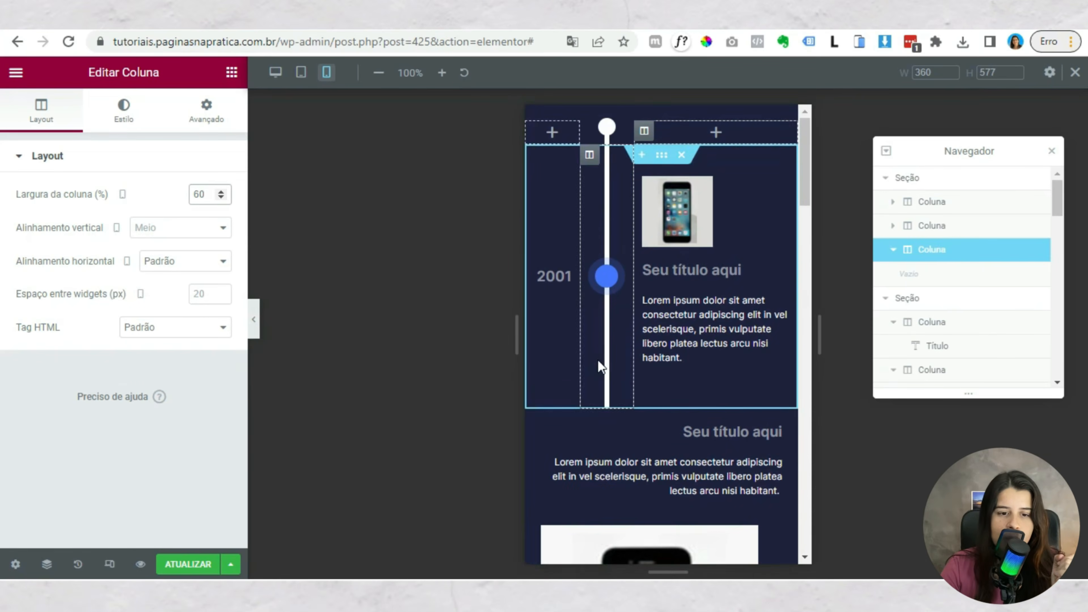
# - Copy the first column of the starting section
pyautogui.click(919, 208)
pyautogui.rightClick(921, 207)
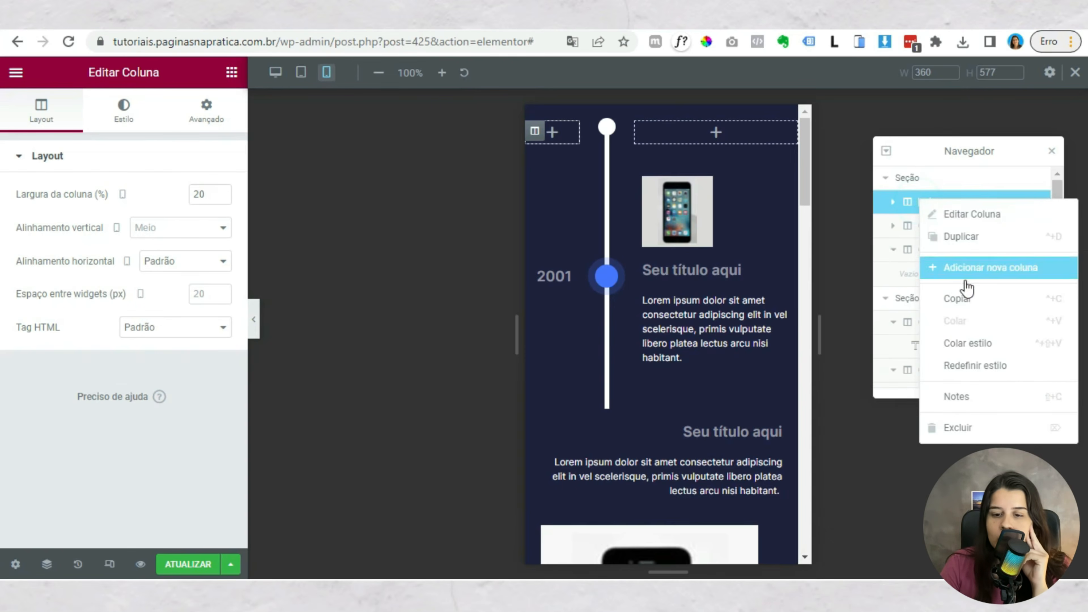
pyautogui.click(972, 297)
# - Collapse the timeline row sections below the starting section in the Navigator
pyautogui.click(885, 299)
pyautogui.click(886, 322)
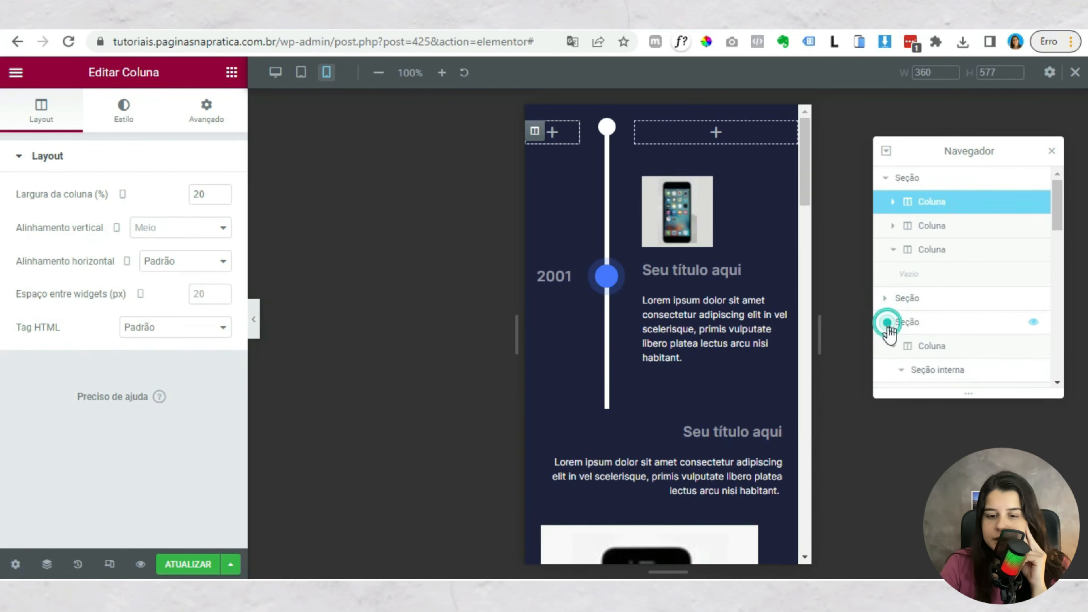
pyautogui.click(886, 347)
pyautogui.scroll(-3, 886, 352)
pyautogui.click(885, 210)
pyautogui.scroll(2, 900, 266)
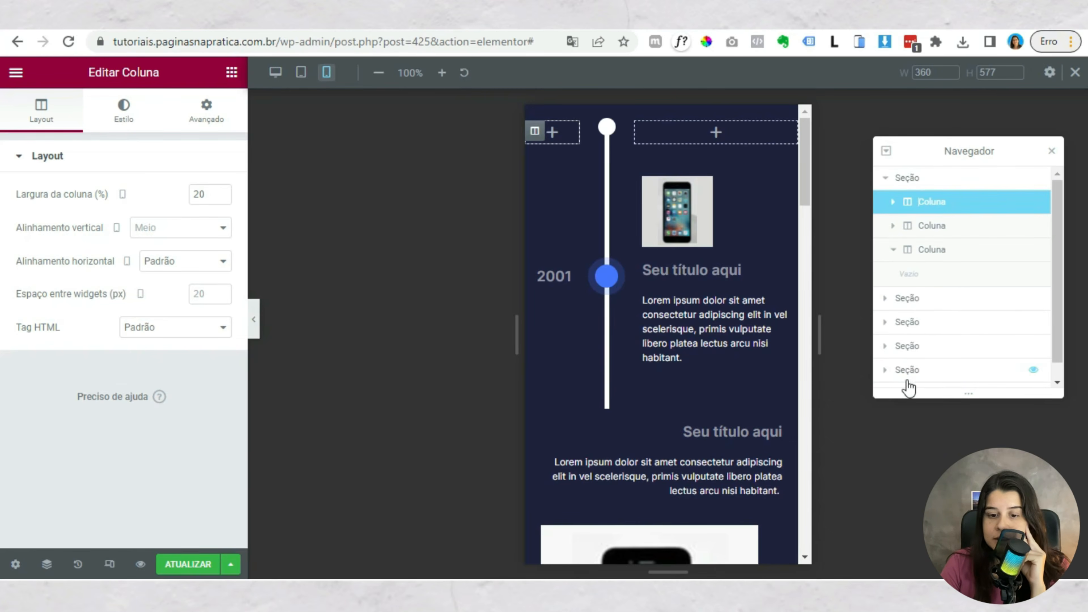
pyautogui.click(885, 299)
pyautogui.click(927, 324)
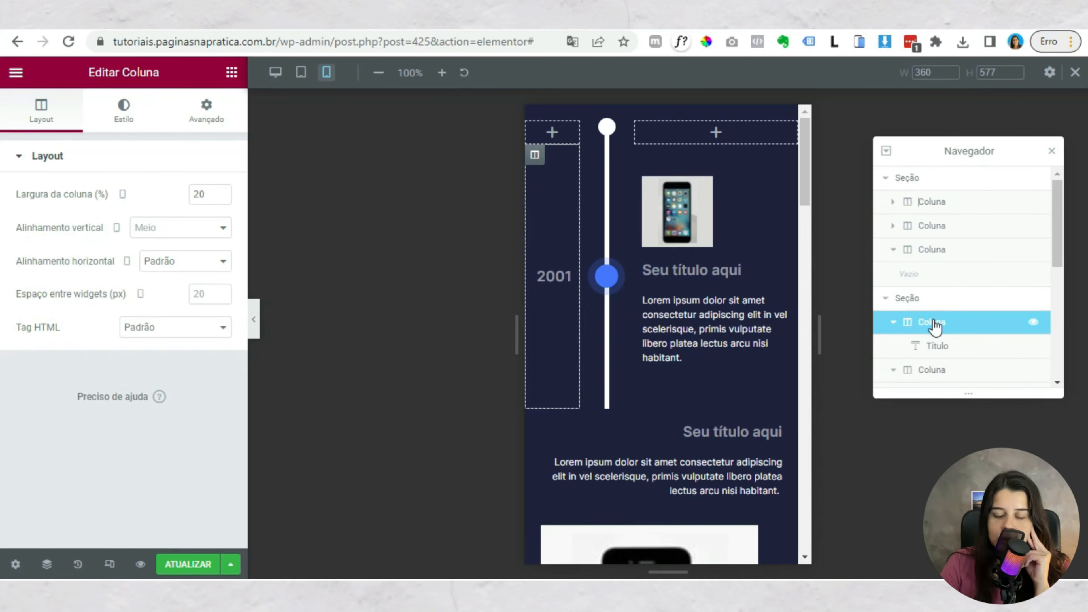
pyautogui.click(881, 298)
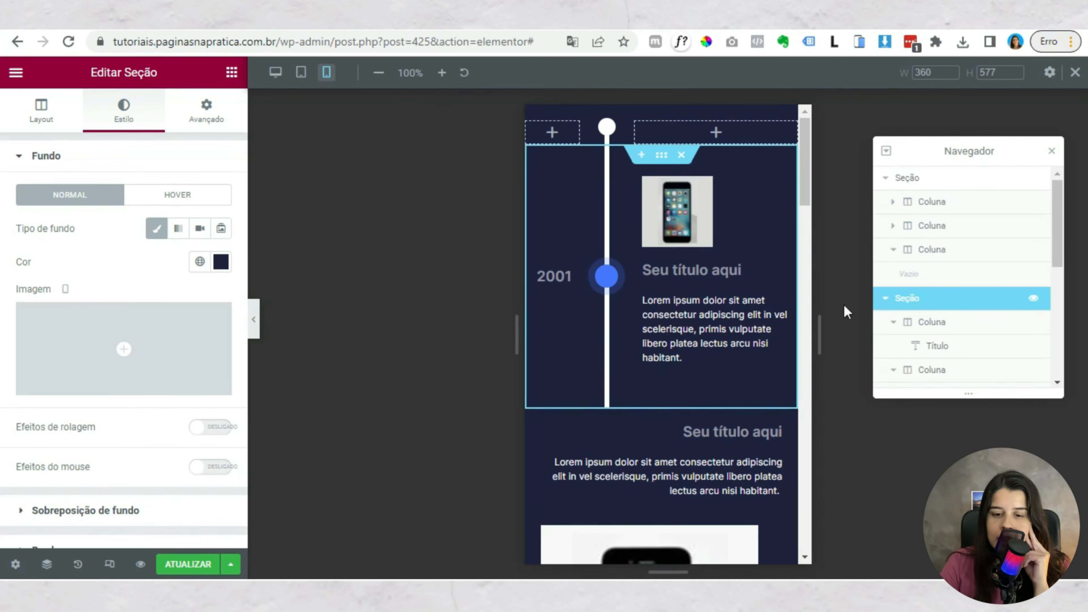
pyautogui.click(885, 298)
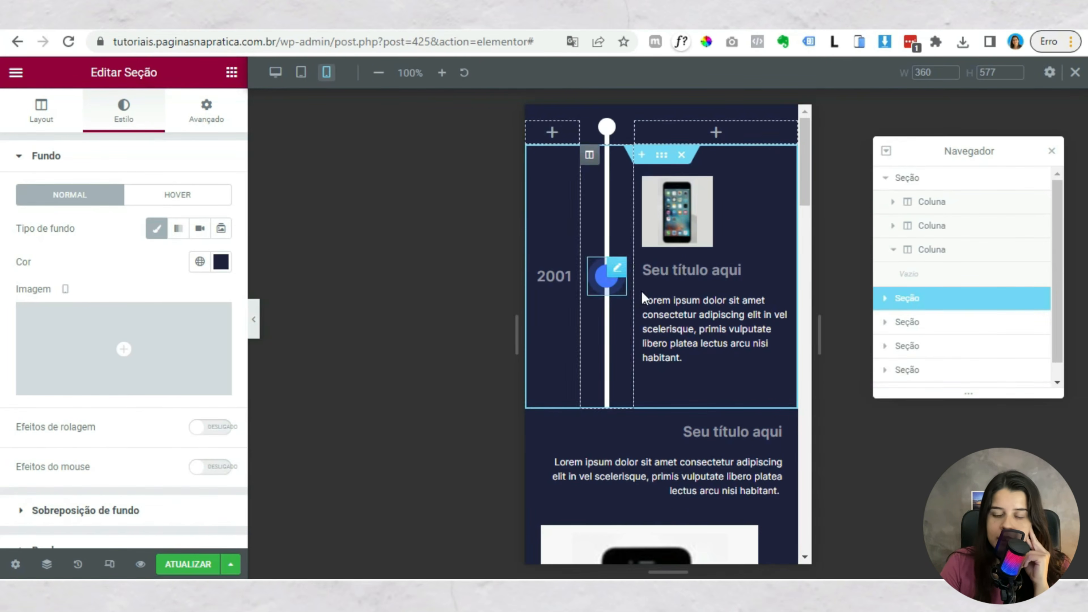
# - Paste the copied column style onto the 2005 row's title, text and image column, giving it 20% mobile width
pyautogui.scroll(-1, 967, 318)
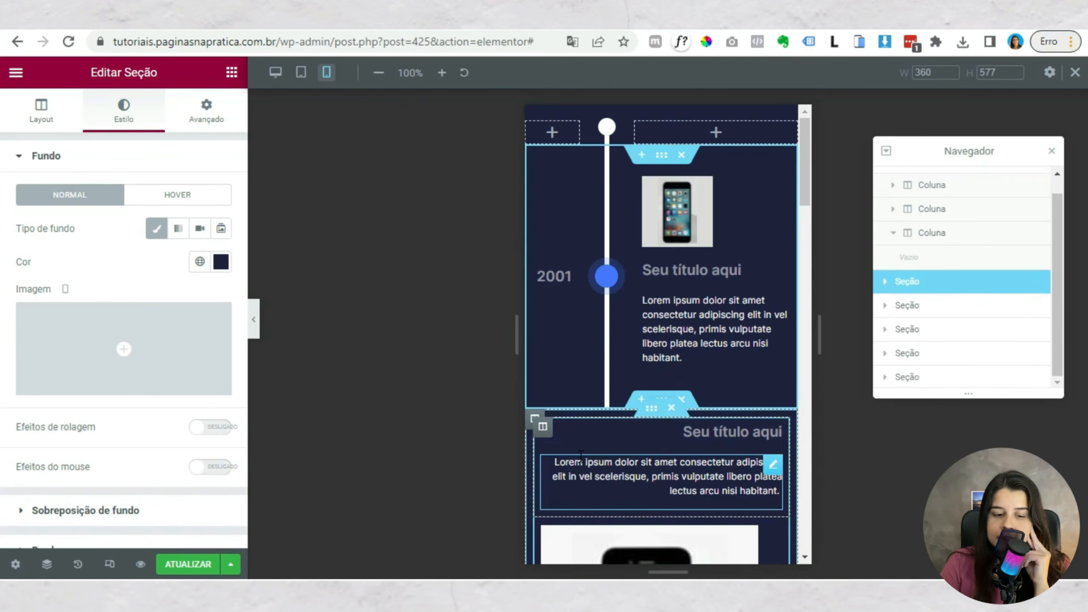
pyautogui.click(919, 305)
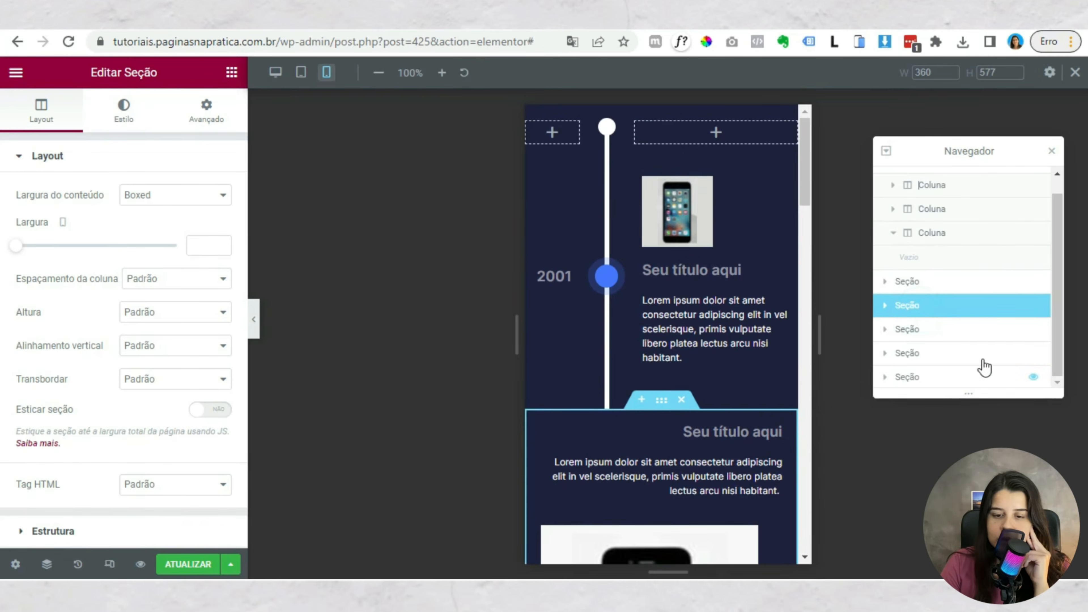
pyautogui.scroll(-3, 685, 361)
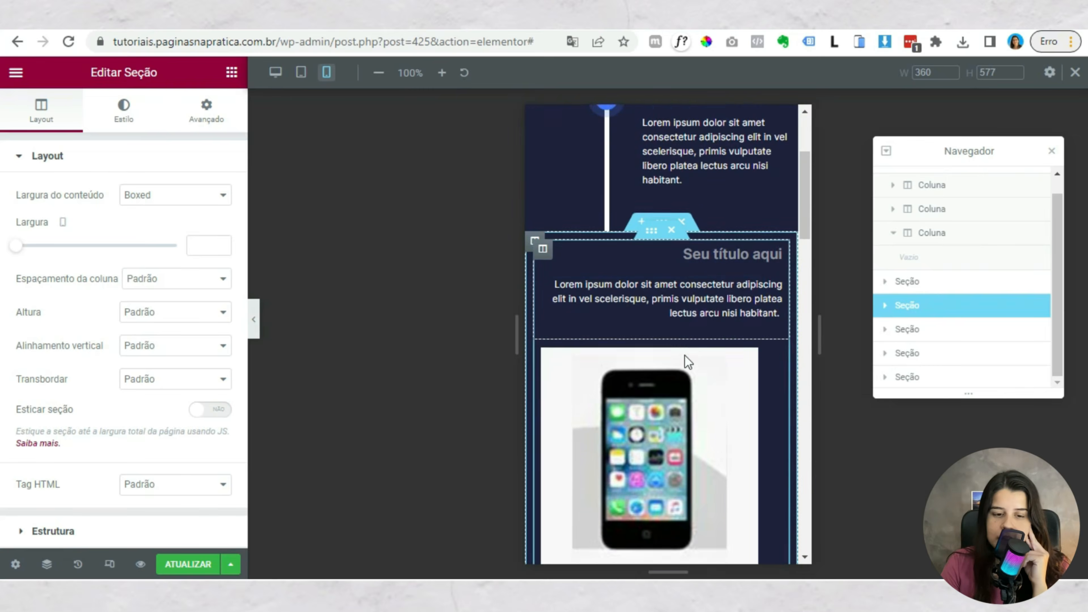
pyautogui.scroll(-1, 686, 361)
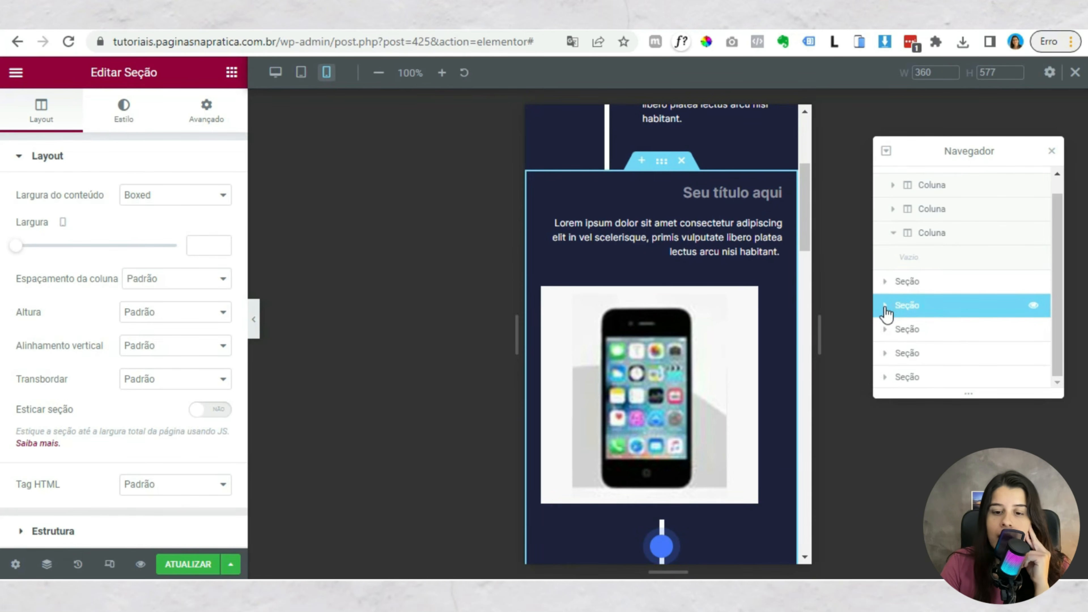
pyautogui.click(885, 306)
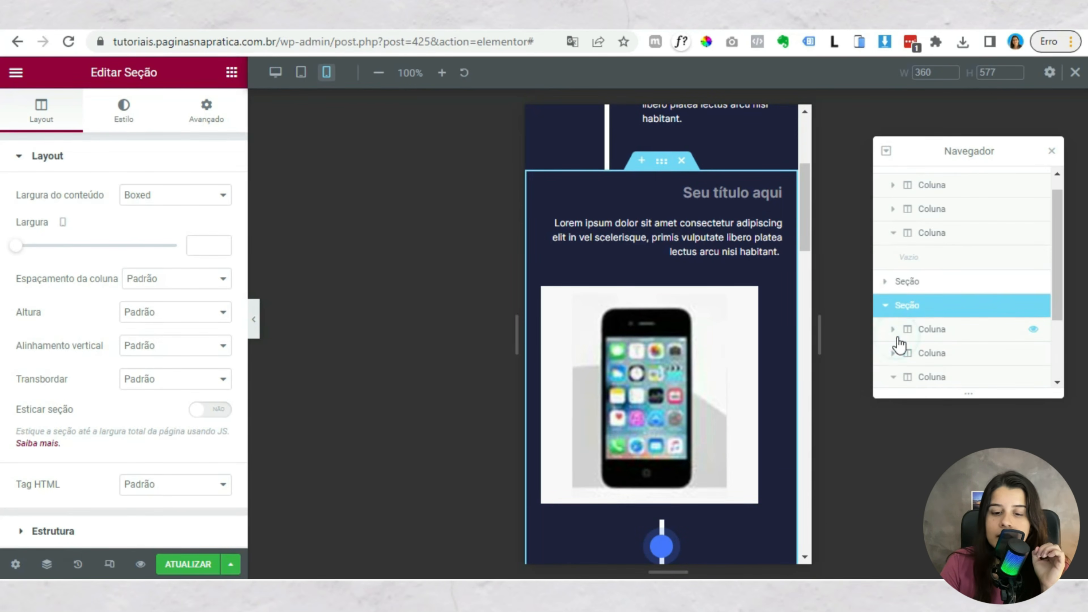
pyautogui.click(931, 332)
pyautogui.rightClick(931, 332)
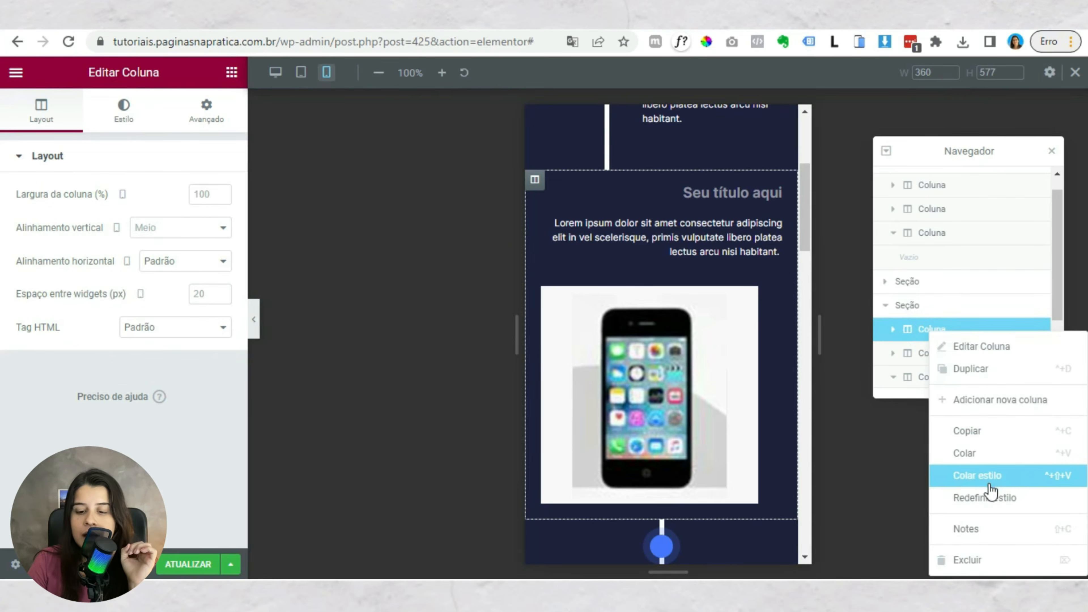
pyautogui.click(990, 476)
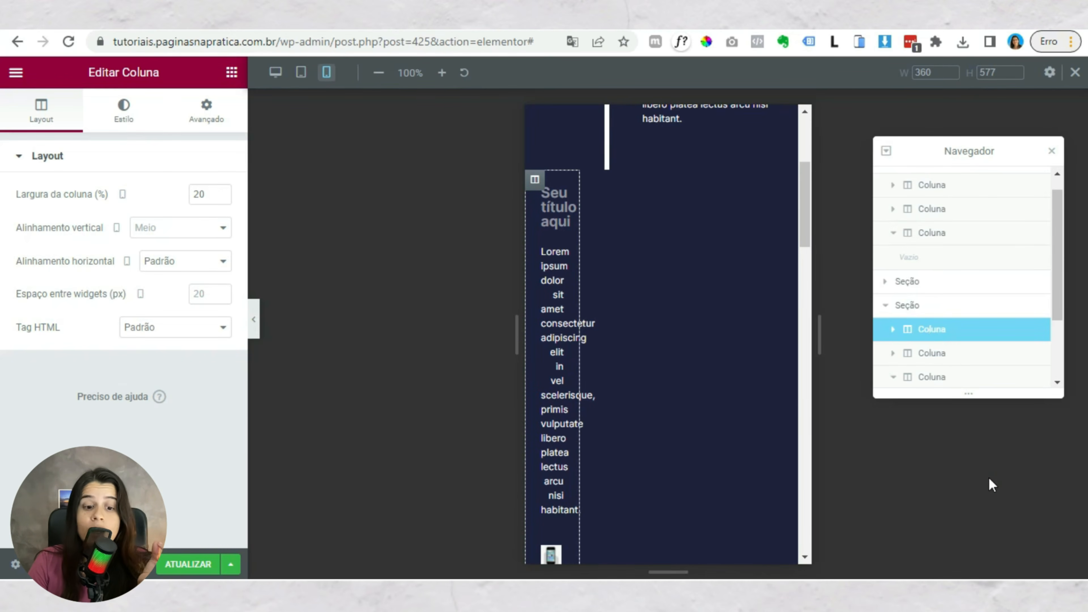
# - Return to the Elementor editor and enable reversed columns on mobile for the 2005 section
pyautogui.scroll(3, 620, 407)
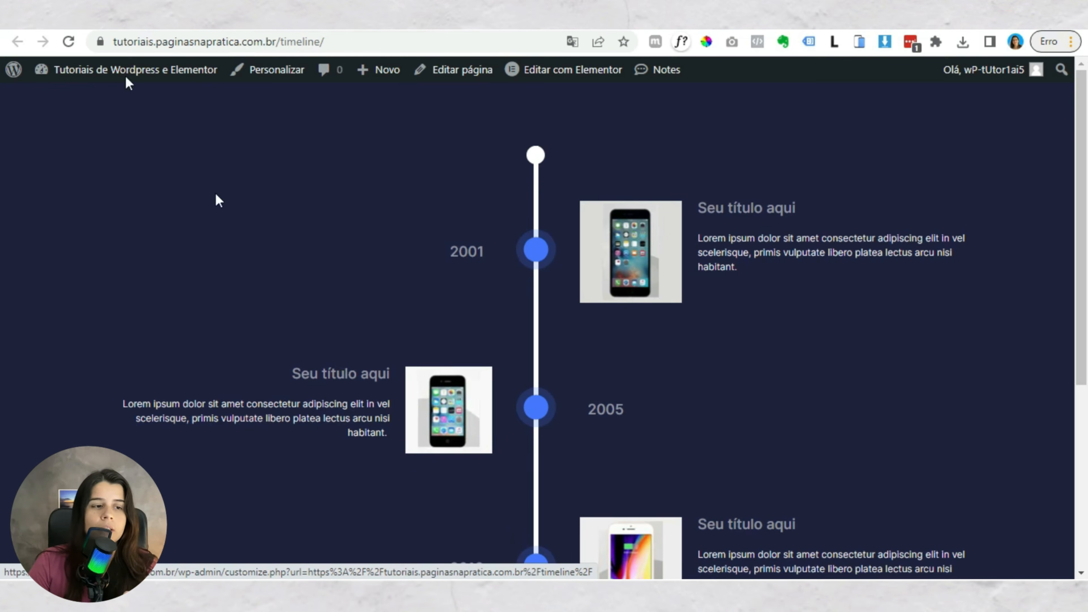
pyautogui.click(75, 22)
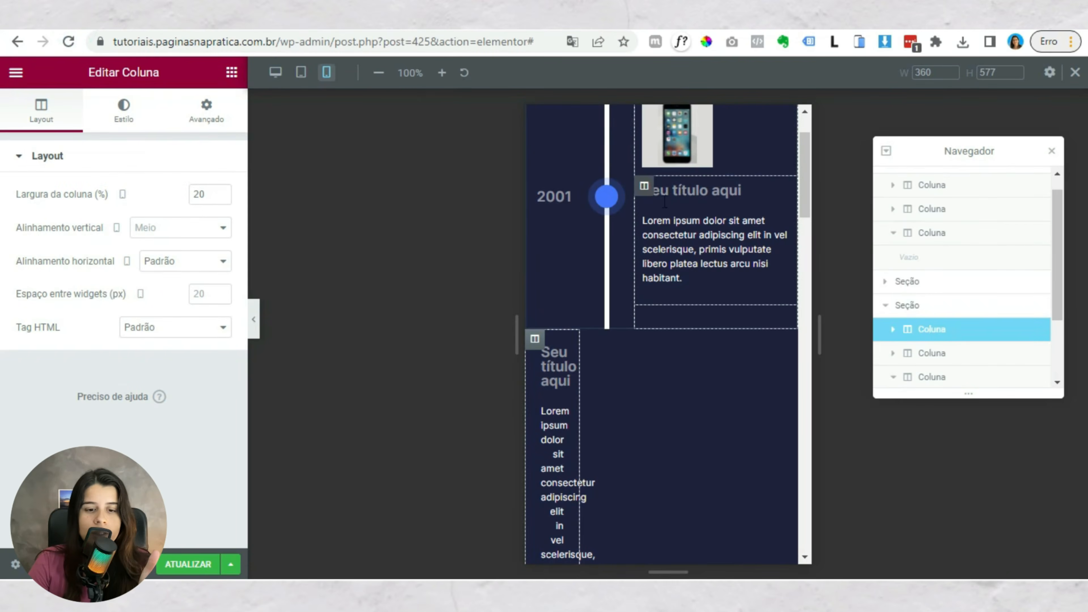
pyautogui.click(661, 322)
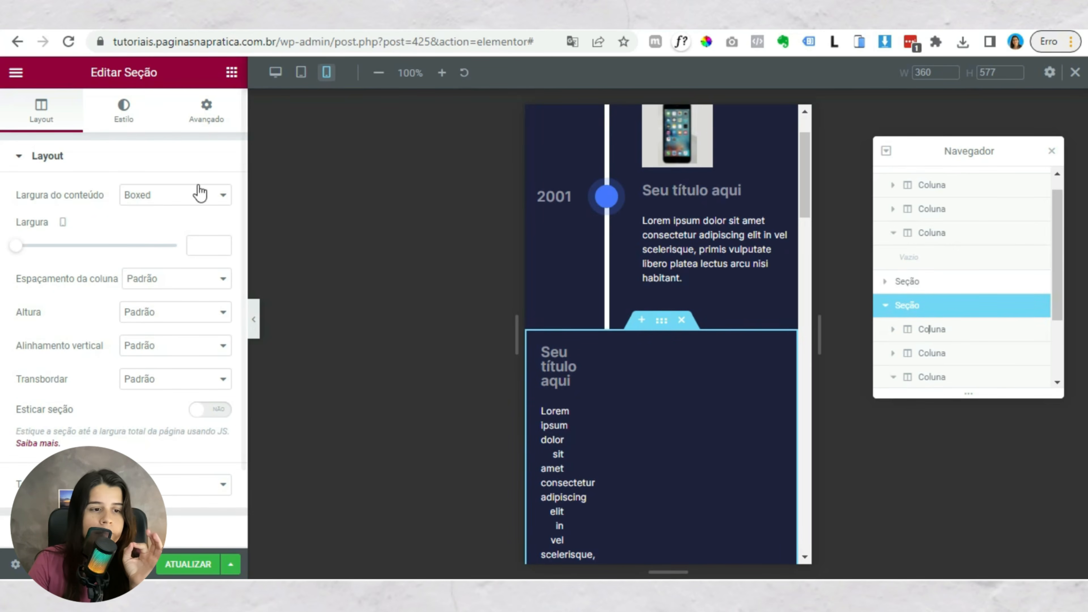
pyautogui.click(207, 112)
pyautogui.scroll(-3, 94, 347)
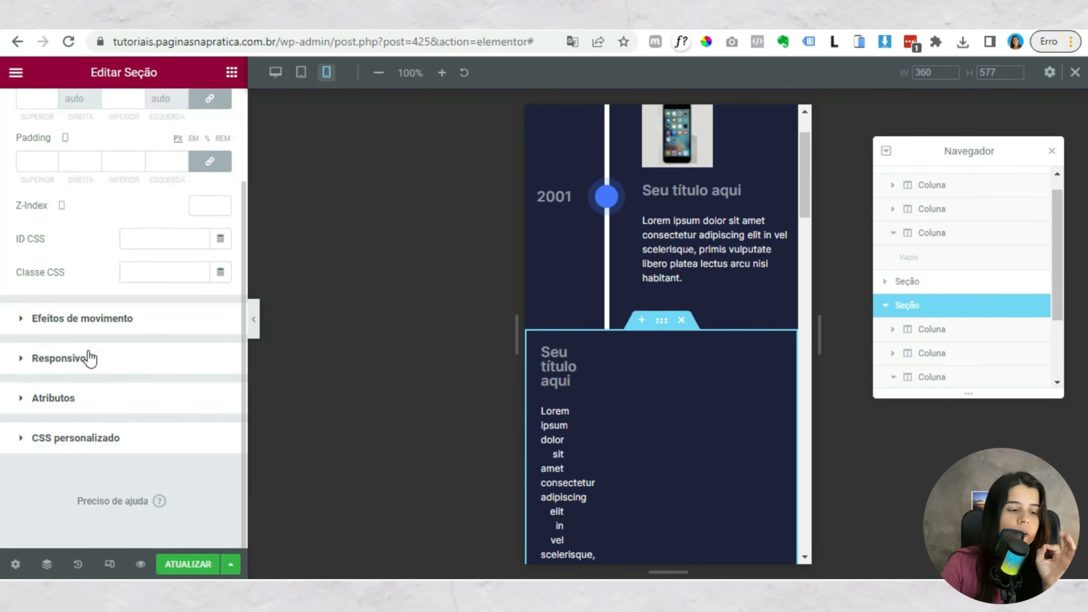
pyautogui.click(70, 358)
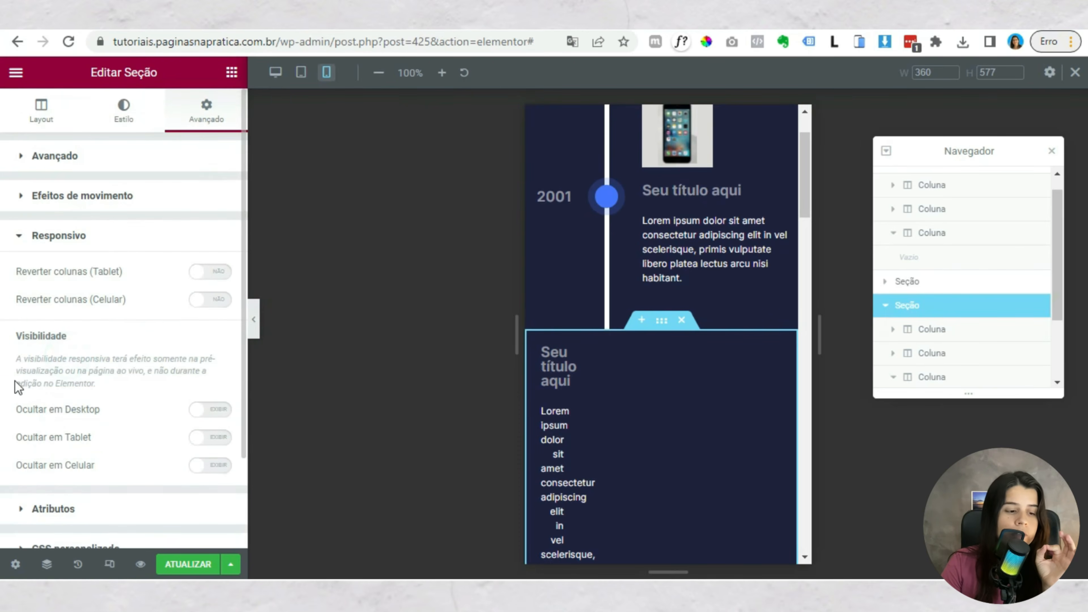
pyautogui.click(212, 300)
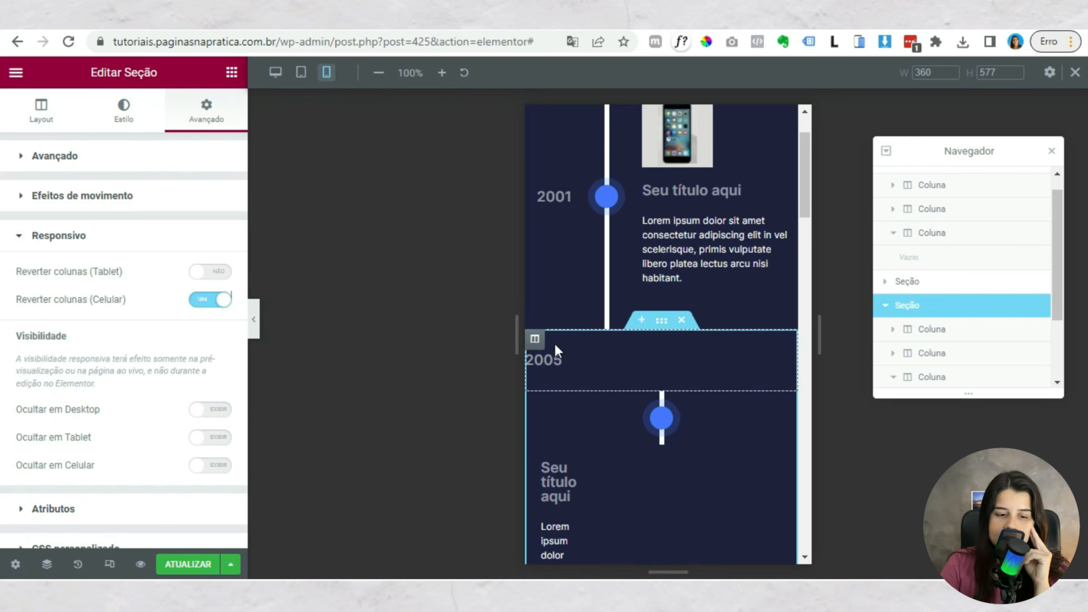
# - Paste the copied column style onto the 2005 year column, giving it 20% mobile width
pyautogui.click(535, 341)
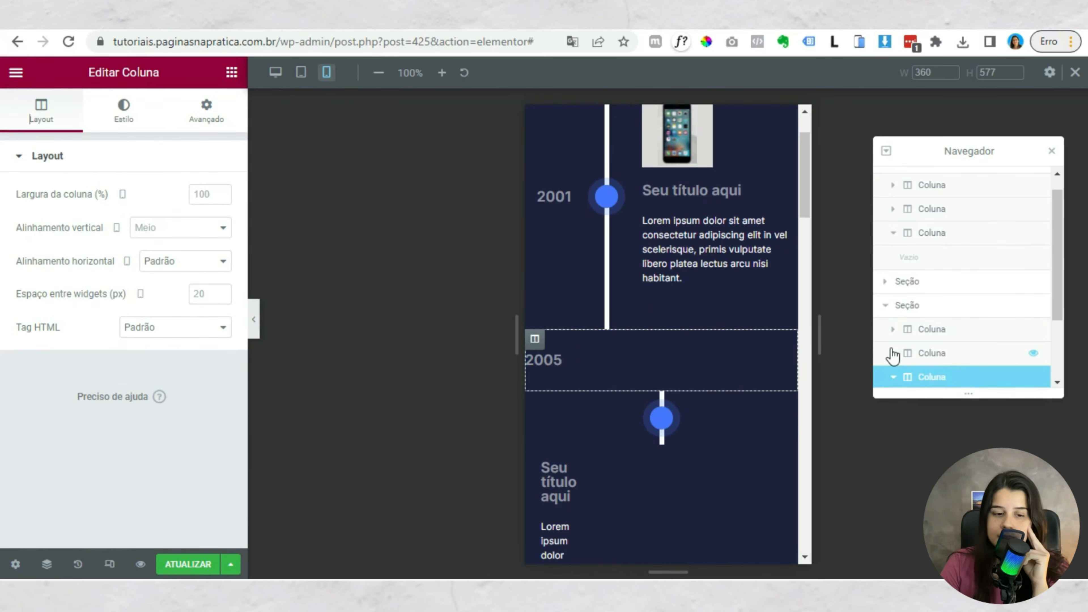
pyautogui.rightClick(535, 351)
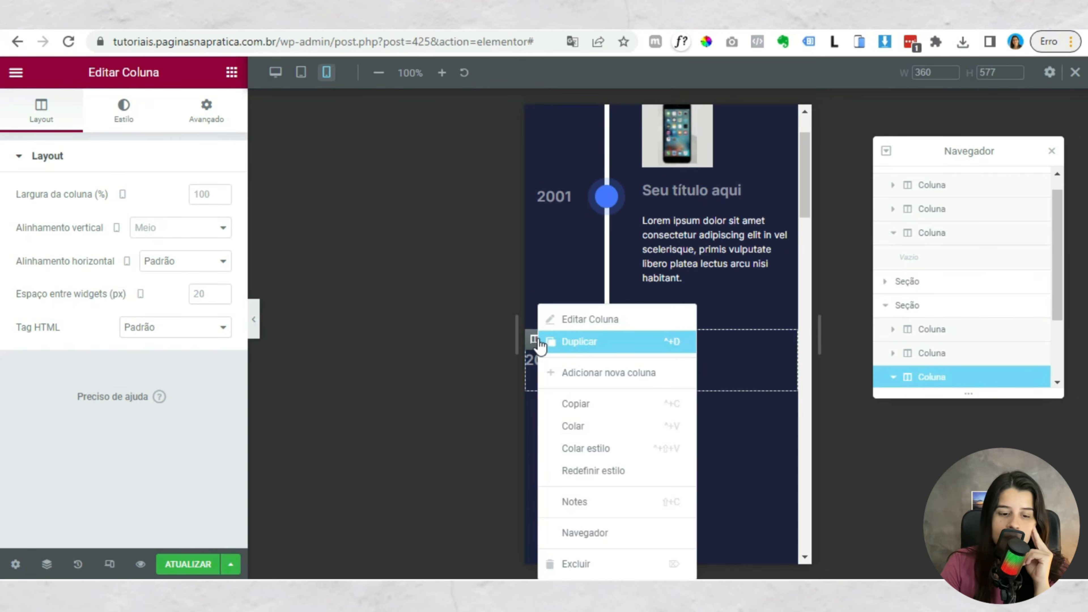
pyautogui.click(600, 451)
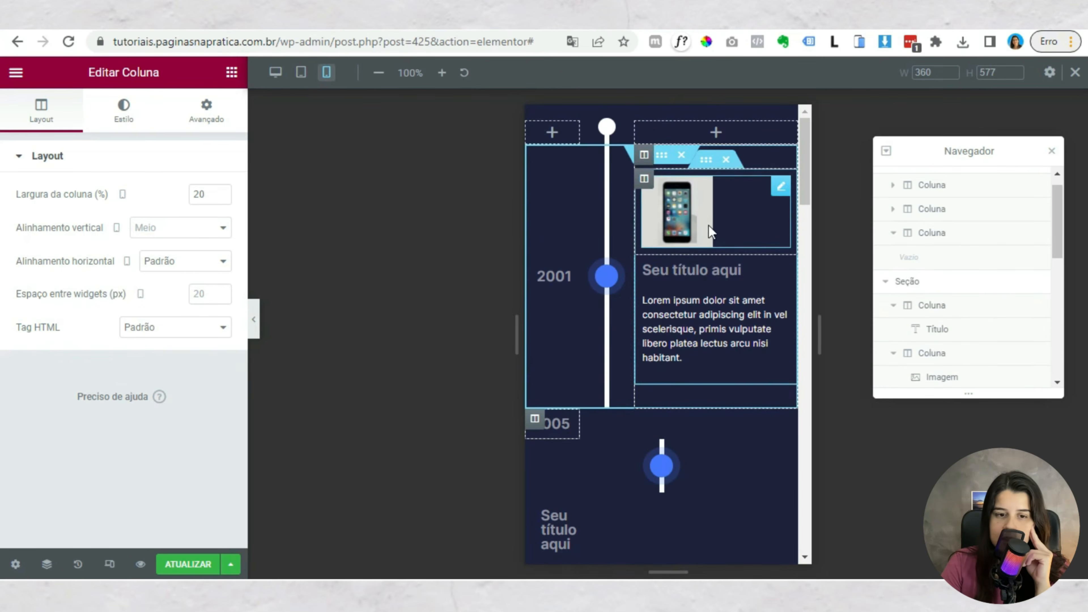
# - Copy the 2001 row's content column and paste its style with 60% mobile width onto the 2005 row's content column
pyautogui.scroll(-3, 983, 294)
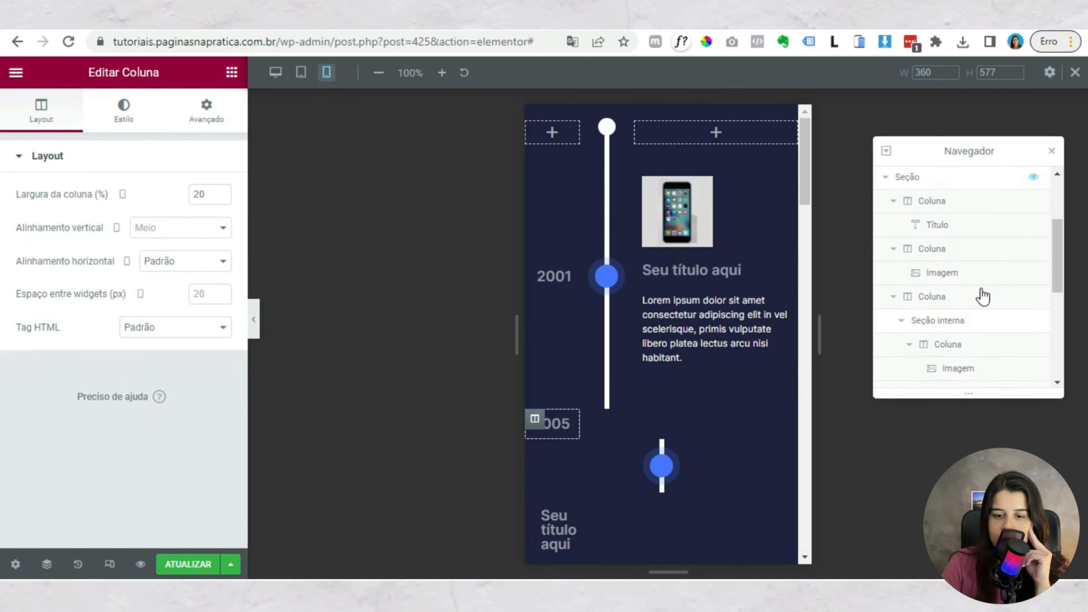
pyautogui.click(919, 247)
pyautogui.rightClick(922, 249)
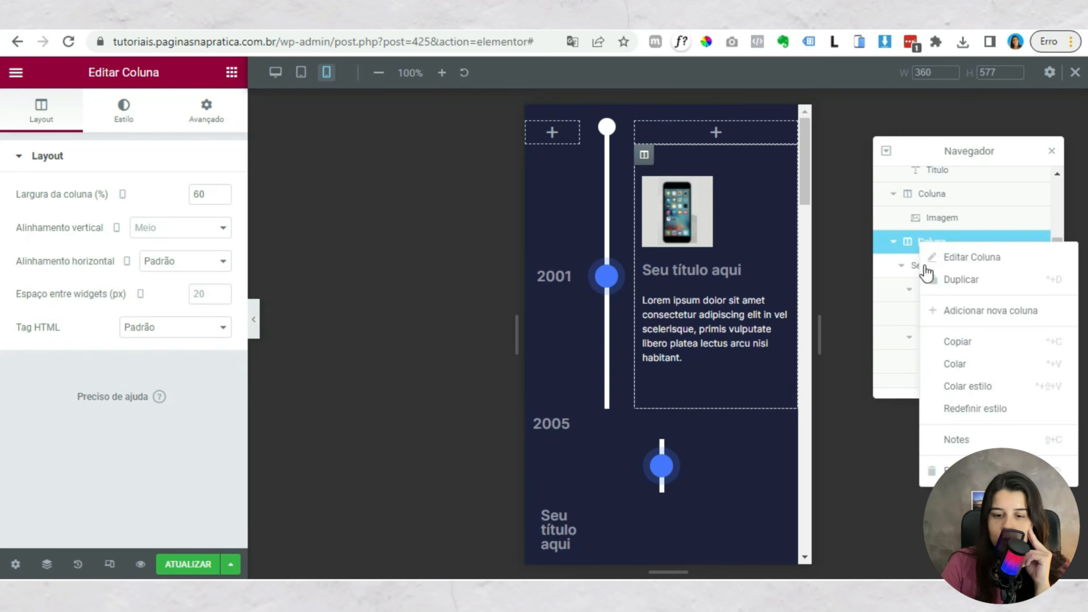
pyautogui.click(950, 346)
pyautogui.scroll(-3, 879, 379)
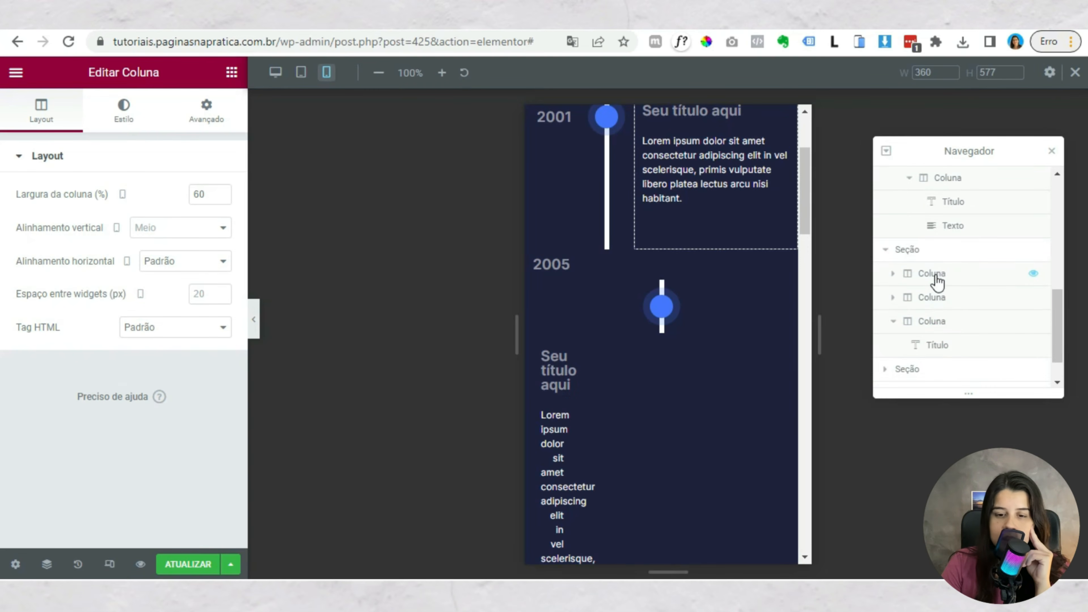
pyautogui.click(919, 281)
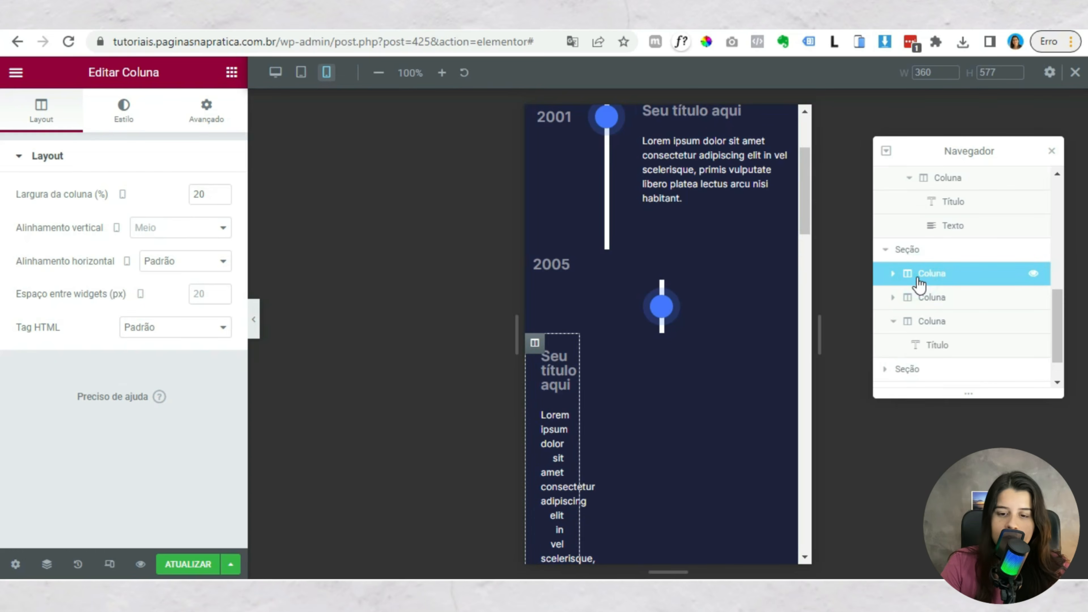
pyautogui.rightClick(919, 282)
pyautogui.click(971, 418)
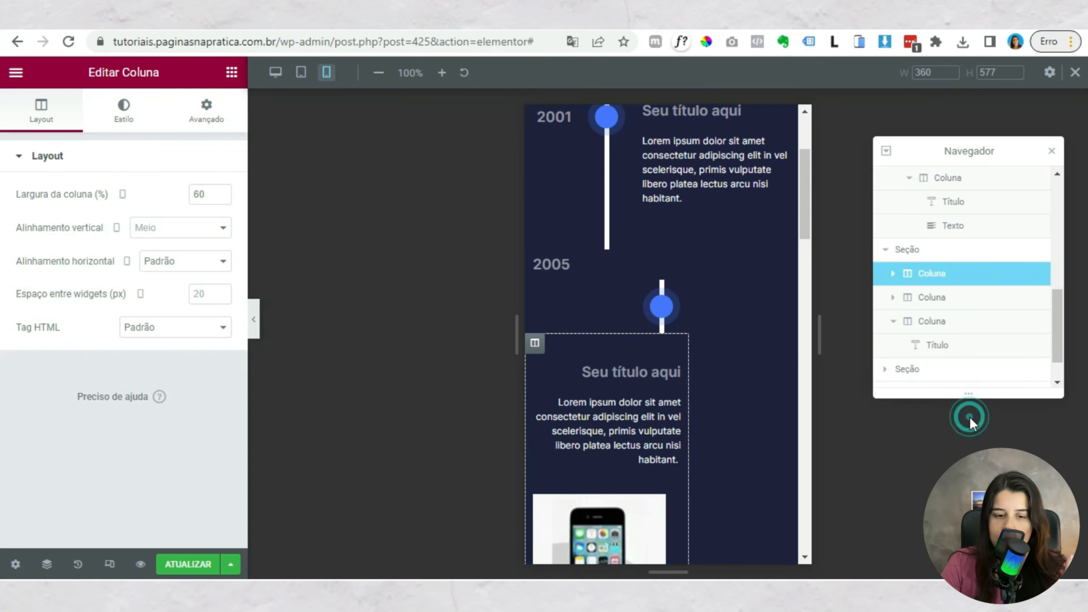
# - Copy the 2001 row's dot column and paste its style with 20% mobile width onto the 2005 row's dot column
pyautogui.hotkey('ctrl', 'z')
pyautogui.rightClick(590, 155)
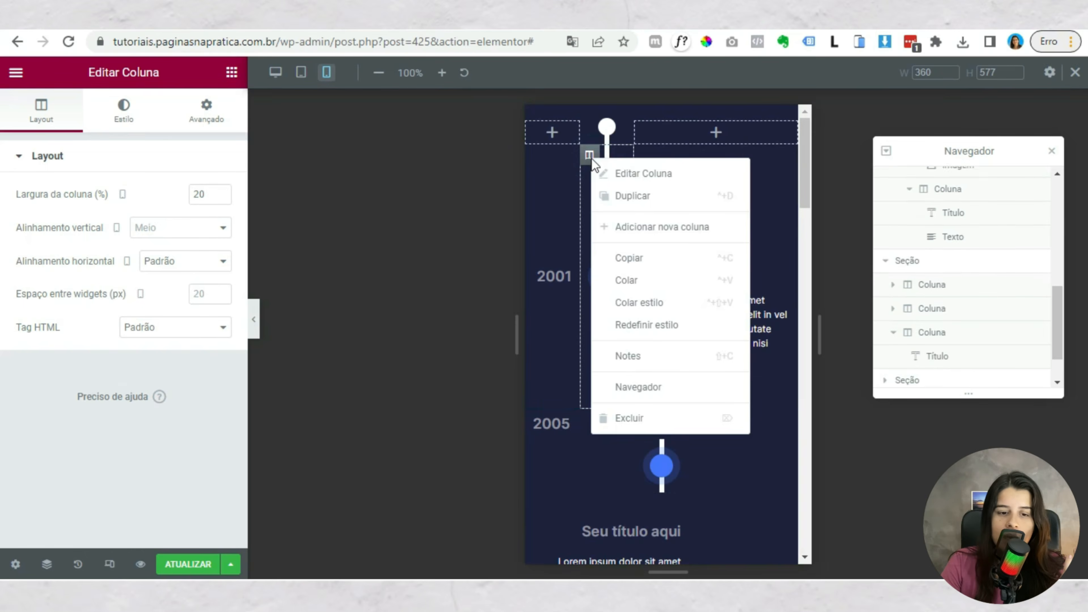
pyautogui.click(631, 257)
pyautogui.scroll(-3, 632, 280)
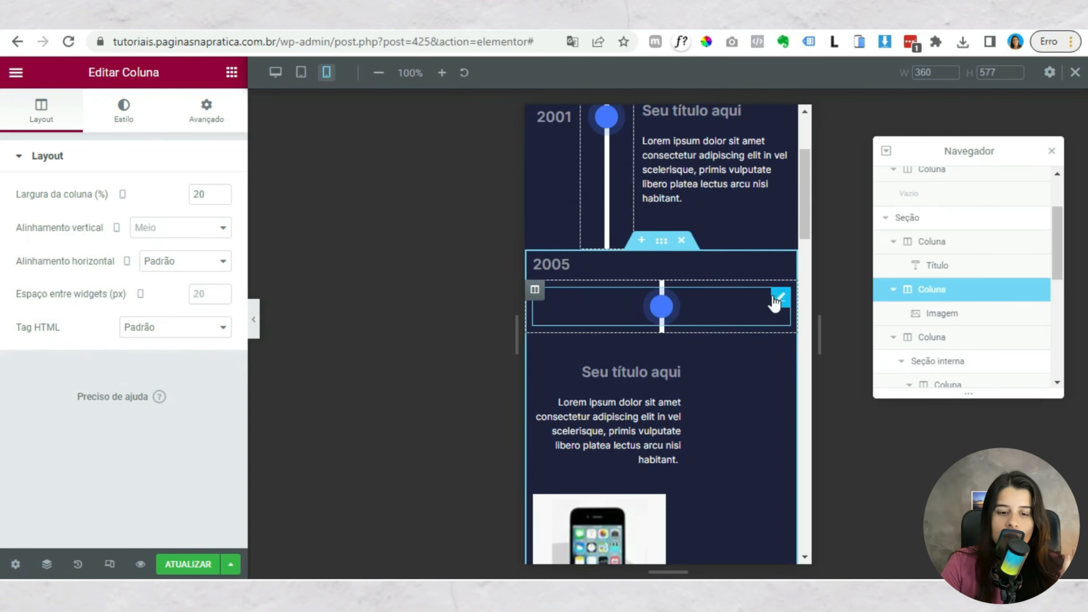
pyautogui.click(534, 291)
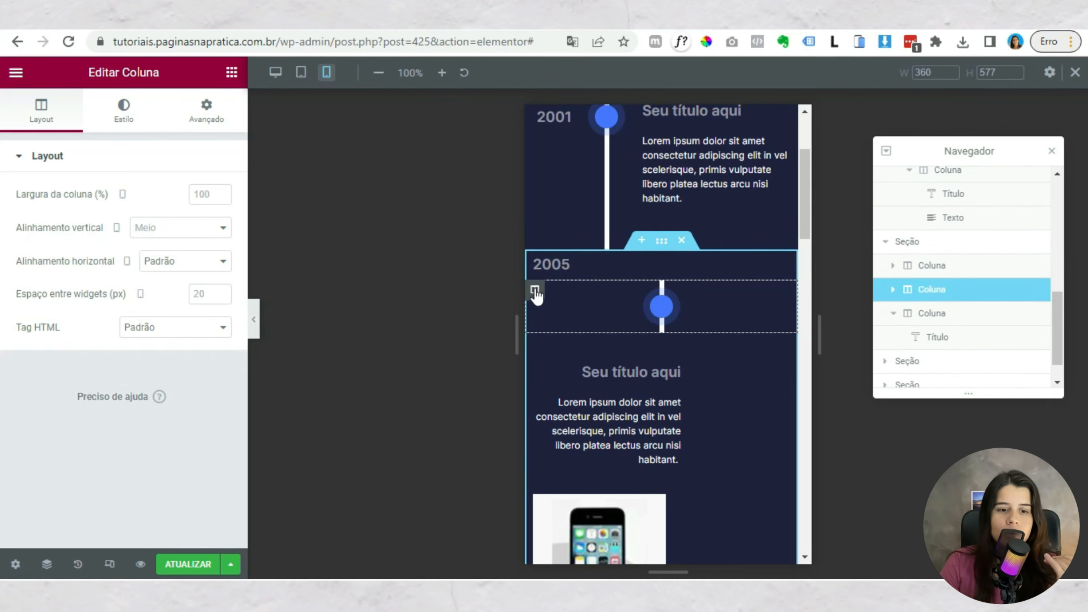
pyautogui.rightClick(535, 291)
pyautogui.click(591, 432)
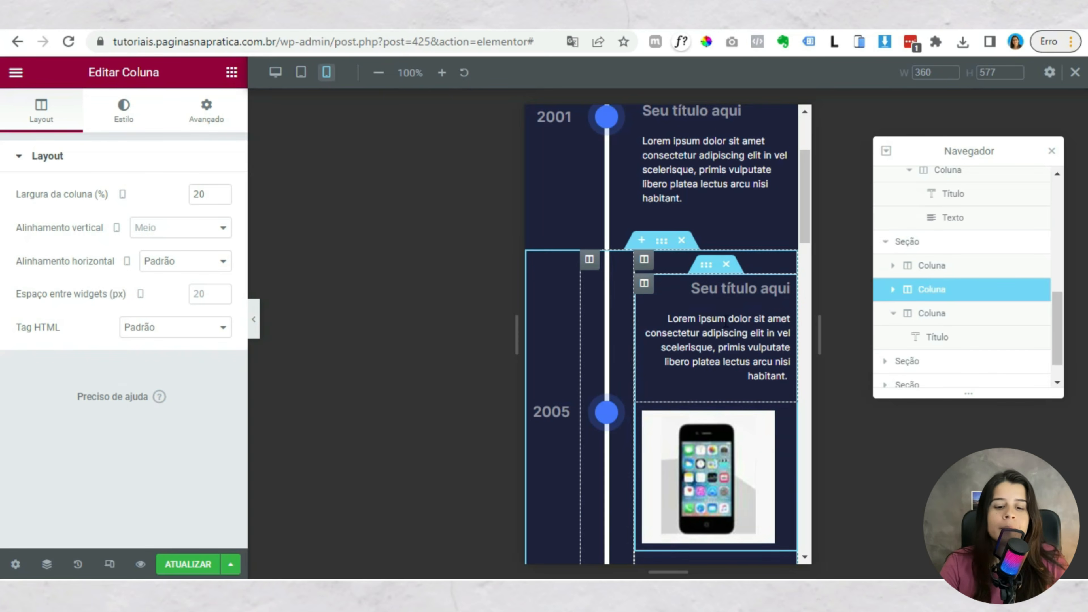
# - Left-align the title and the paragraph text of the 2005 row for mobile
pyautogui.click(699, 291)
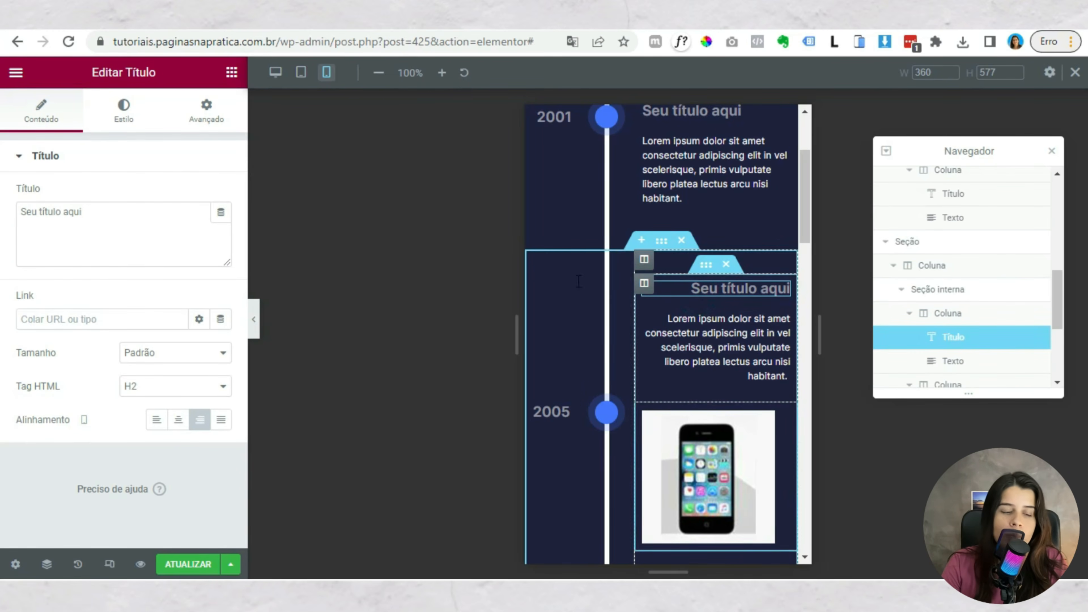
pyautogui.click(156, 423)
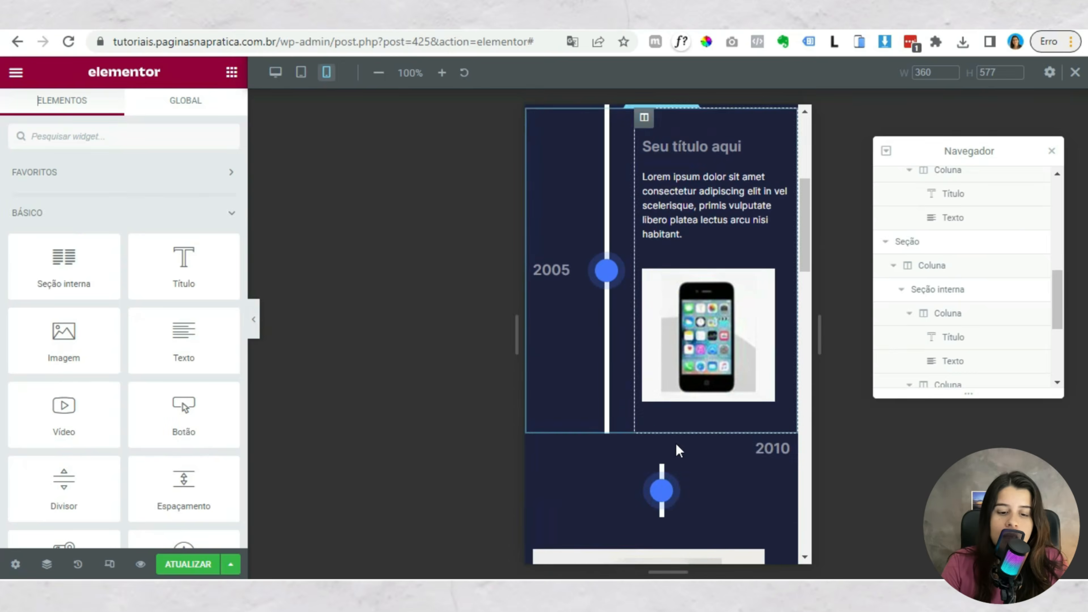
pyautogui.scroll(-1, 678, 452)
# - Copy the 2001 row's phone image, paste its style onto the 2005 row's image and compare both rows
pyautogui.scroll(7, 675, 357)
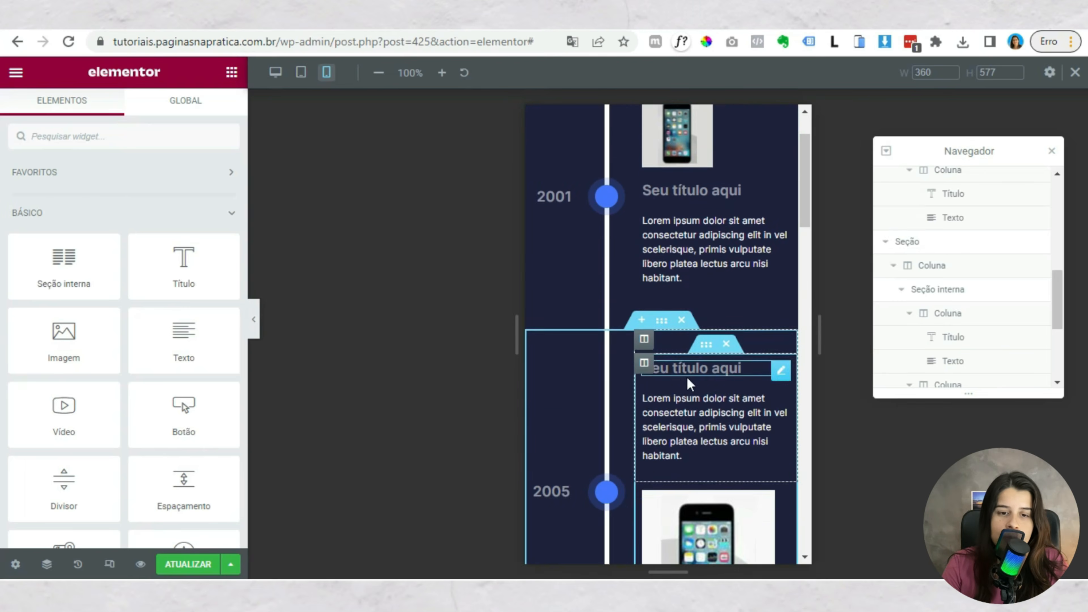
pyautogui.rightClick(691, 216)
pyautogui.click(728, 284)
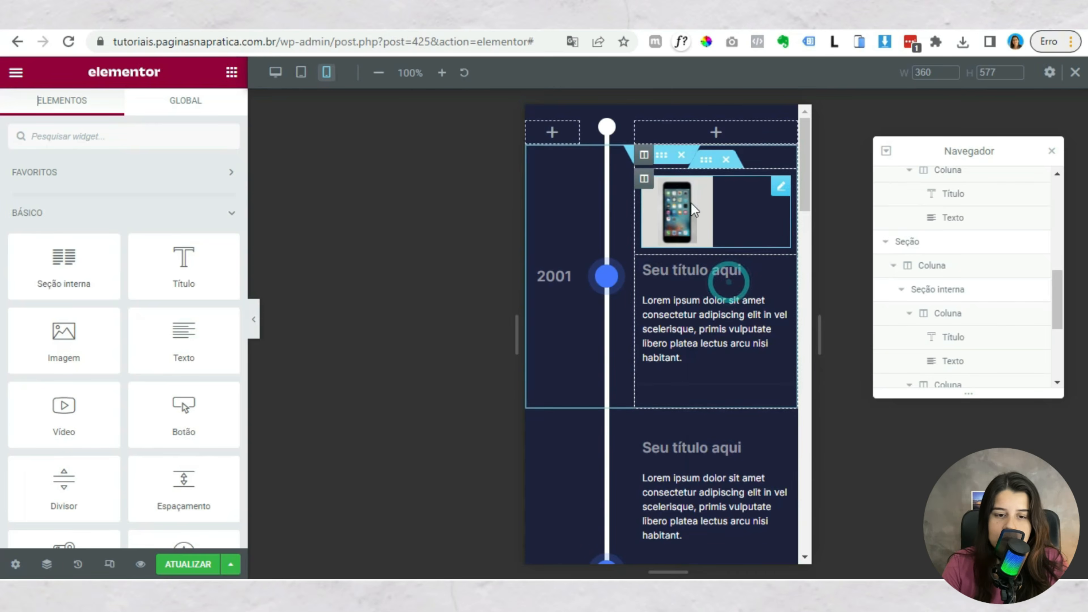
pyautogui.scroll(-5, 729, 282)
pyautogui.rightClick(693, 297)
pyautogui.click(750, 411)
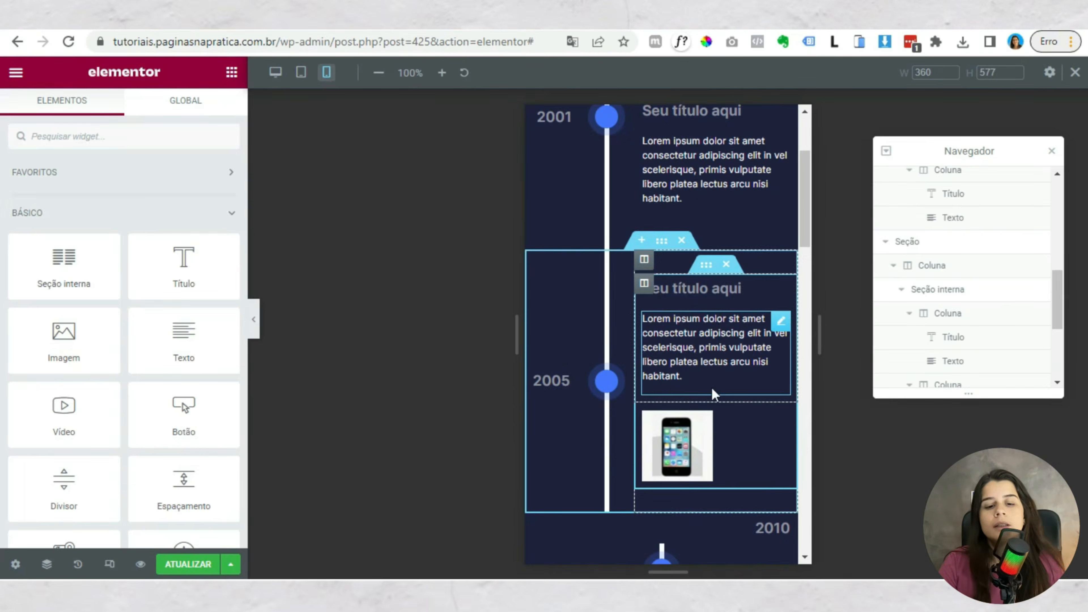
pyautogui.scroll(3, 702, 429)
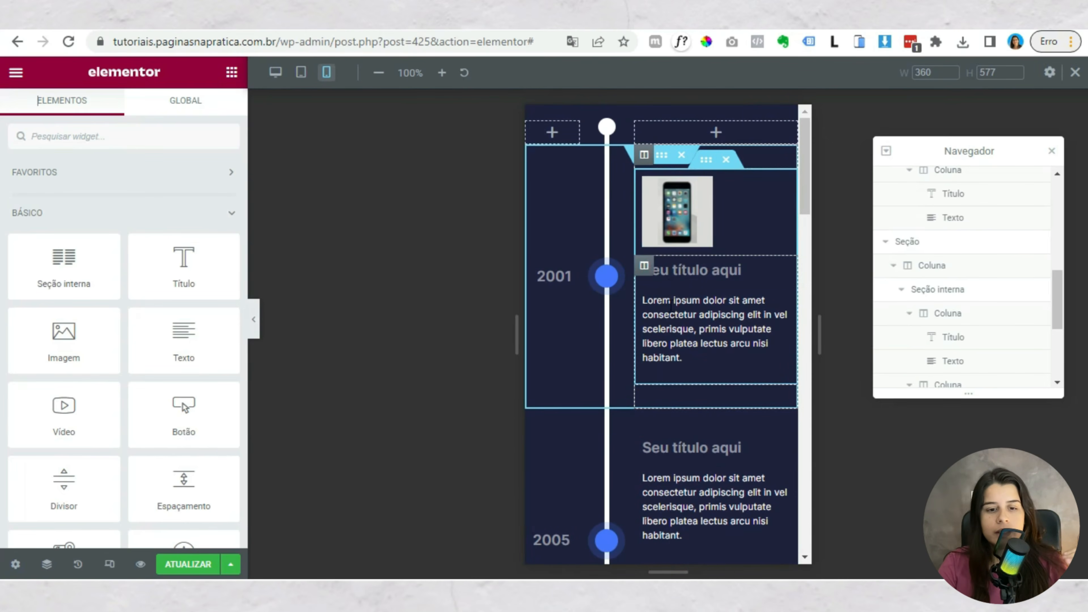
pyautogui.scroll(-3, 703, 385)
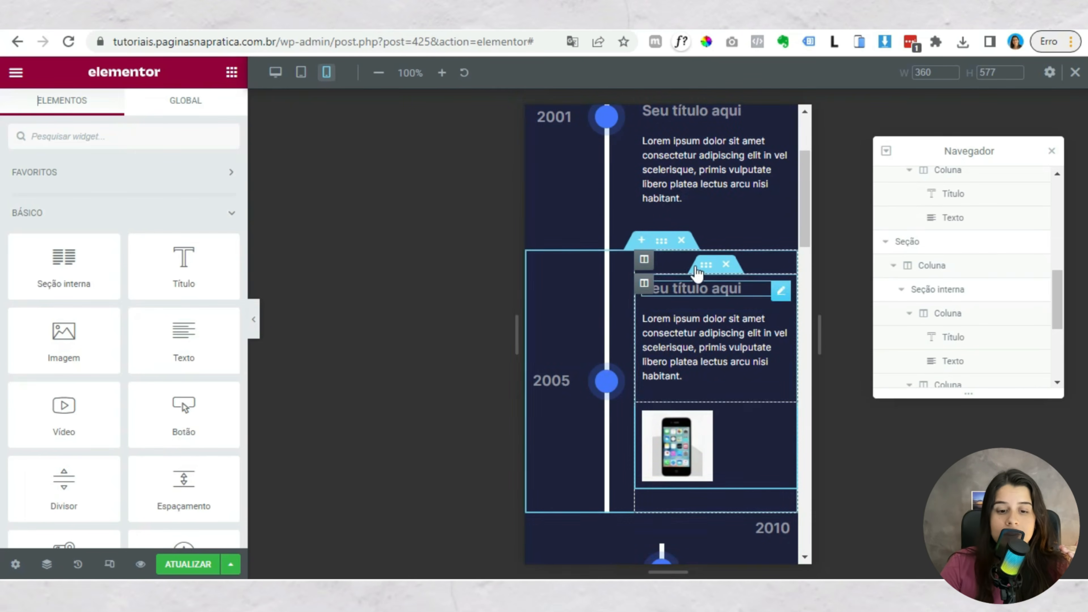
# - Enable column reversal for mobile on the 2005 row's inner section holding the text and image
pyautogui.click(705, 263)
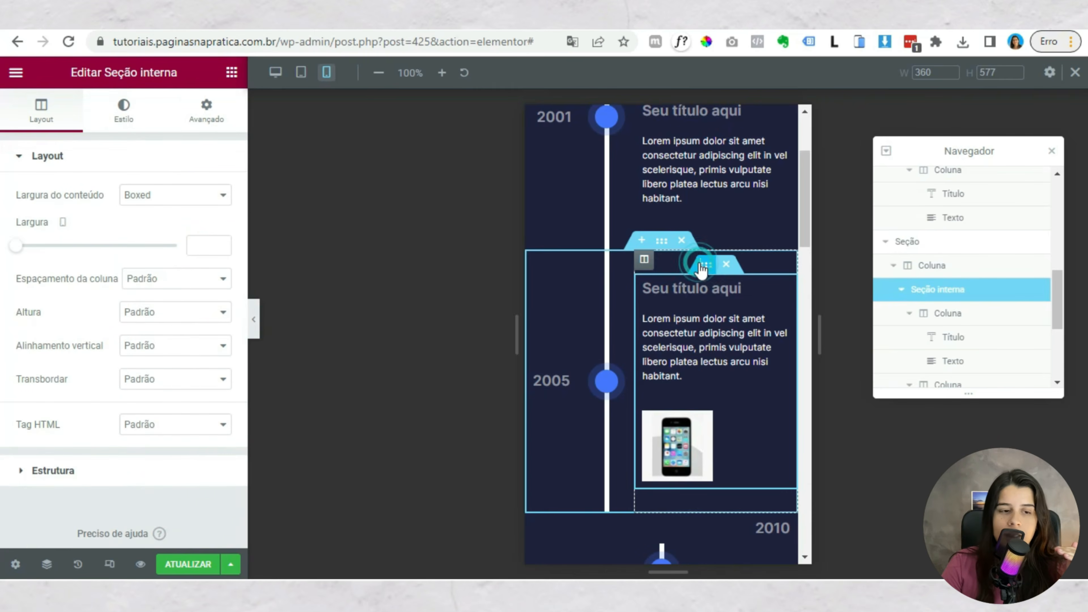
pyautogui.click(205, 115)
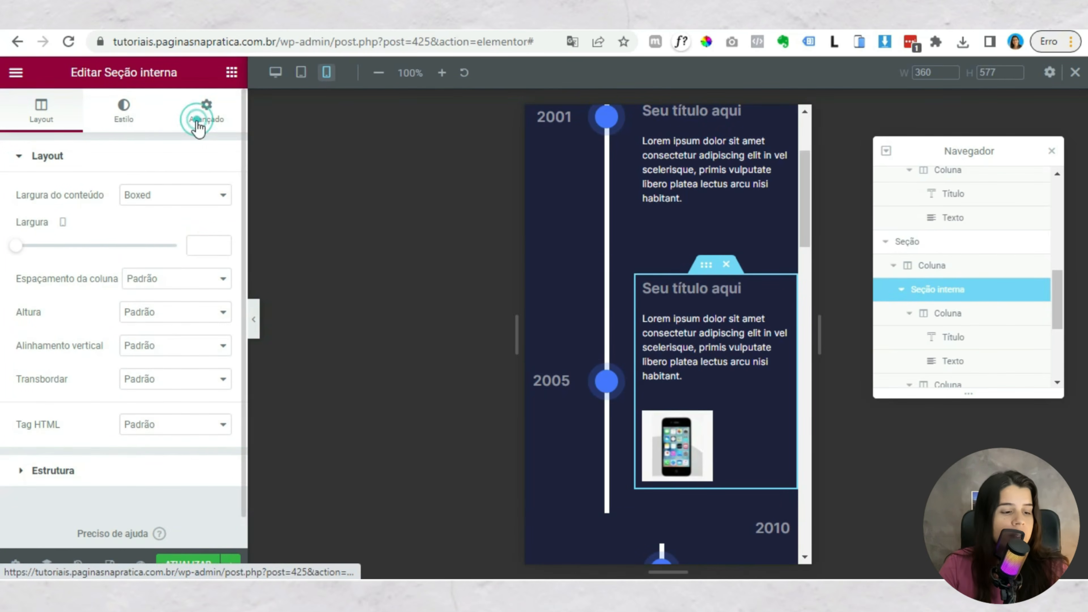
pyautogui.scroll(-2, 142, 364)
pyautogui.click(90, 406)
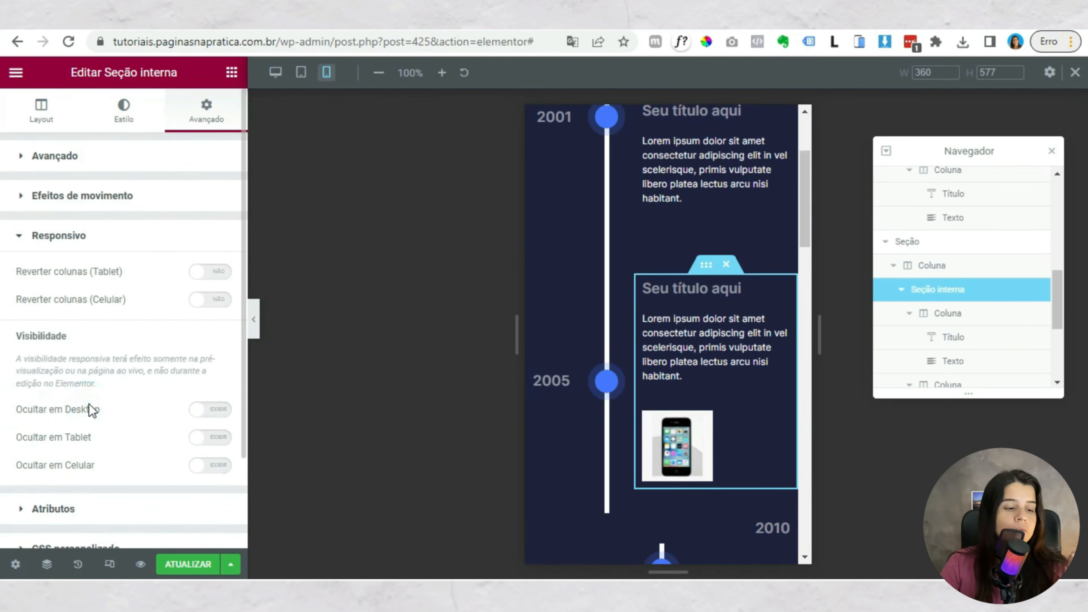
pyautogui.click(214, 304)
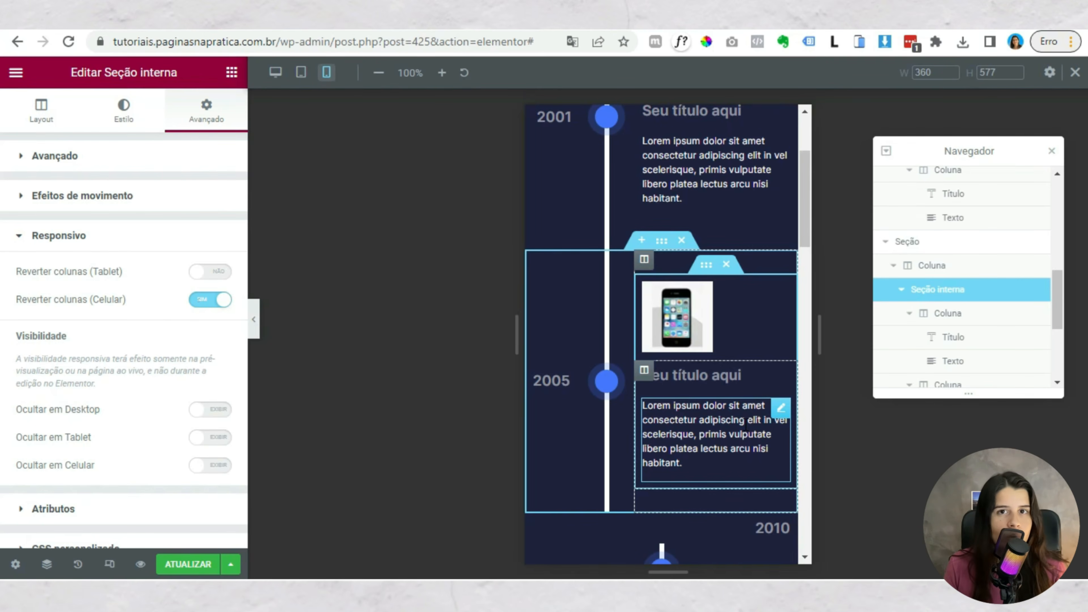
# - Copy the 2001 row's year column and paste its style onto the 2010 row's year column
pyautogui.scroll(-2, 746, 426)
pyautogui.click(662, 425)
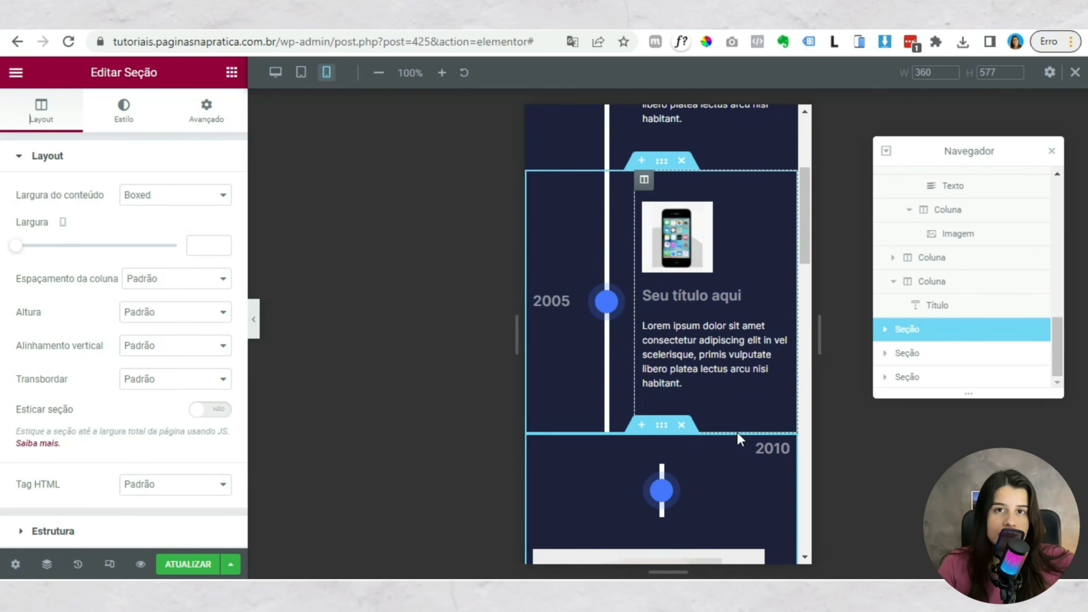
pyautogui.scroll(5, 722, 425)
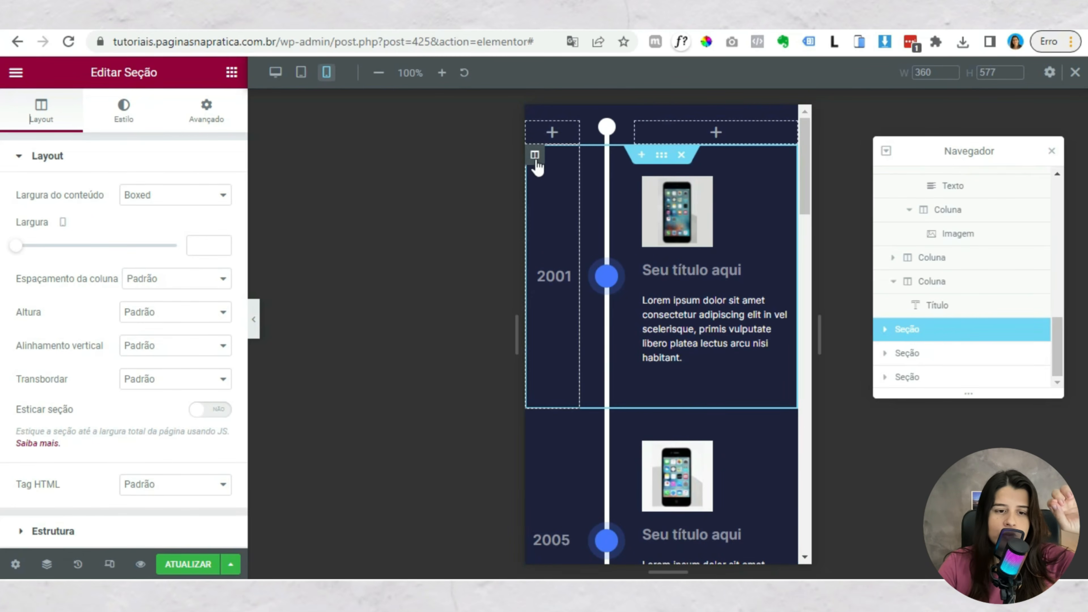
pyautogui.rightClick(535, 163)
pyautogui.click(573, 257)
pyautogui.scroll(-7, 594, 338)
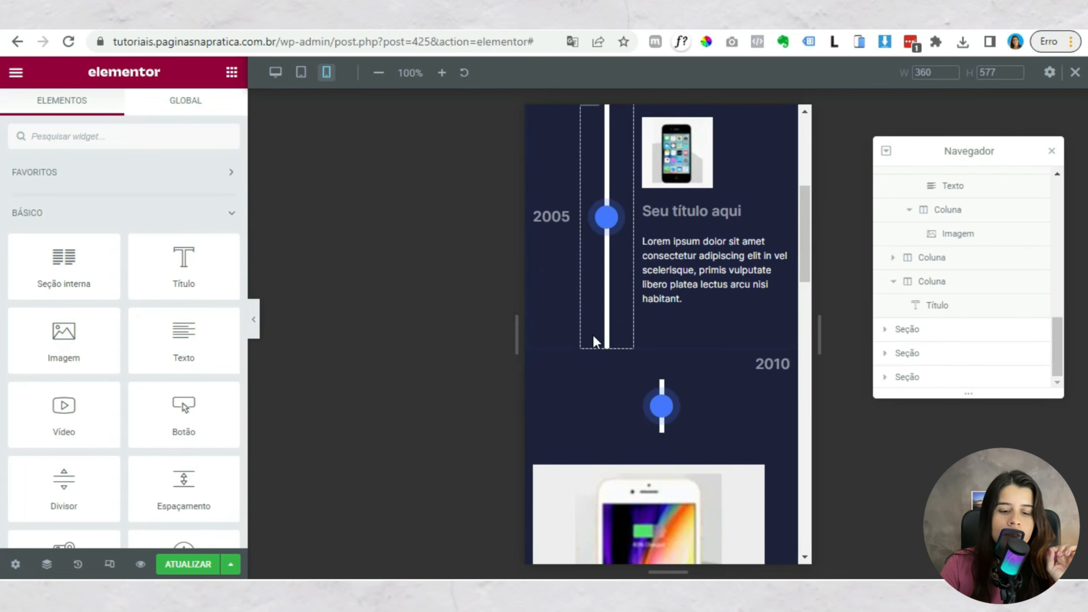
pyautogui.scroll(3, 617, 359)
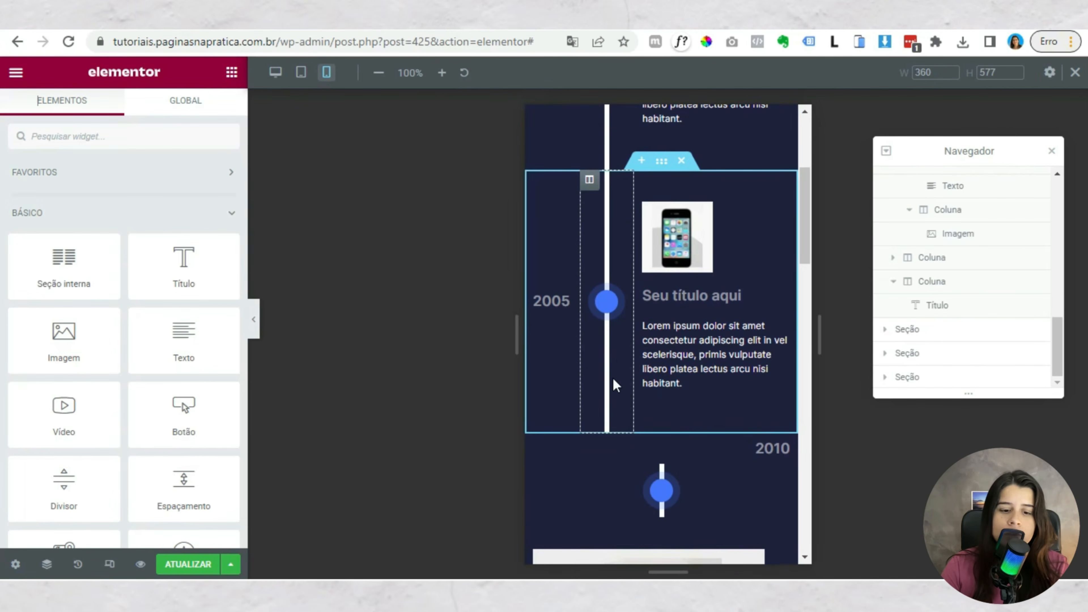
pyautogui.rightClick(534, 448)
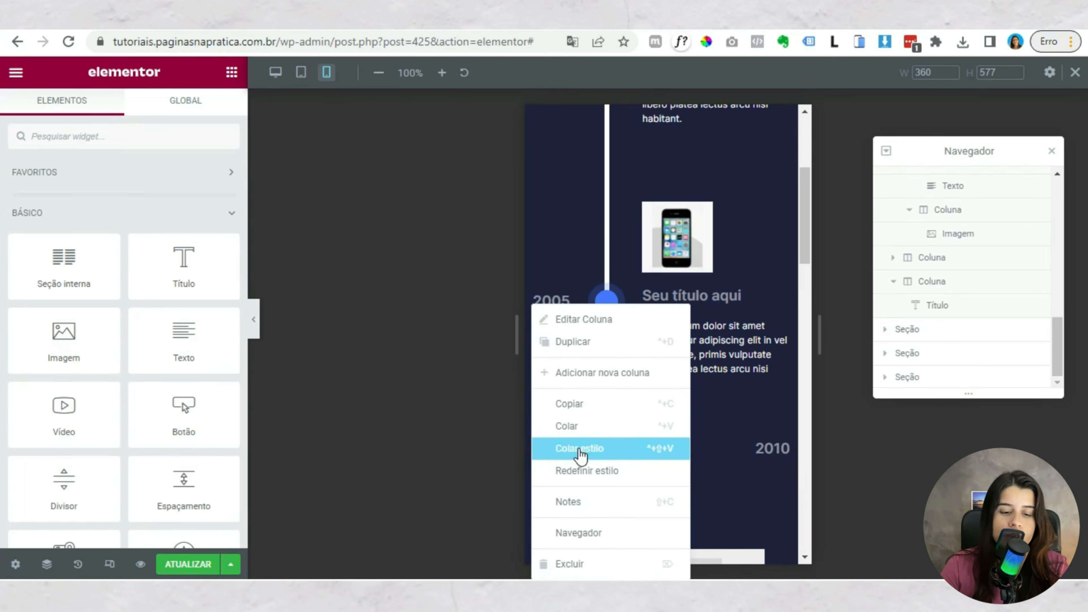
pyautogui.click(579, 448)
# - Copy the 2005 row's dot column and paste its style onto the 2010 row's dot column
pyautogui.rightClick(594, 182)
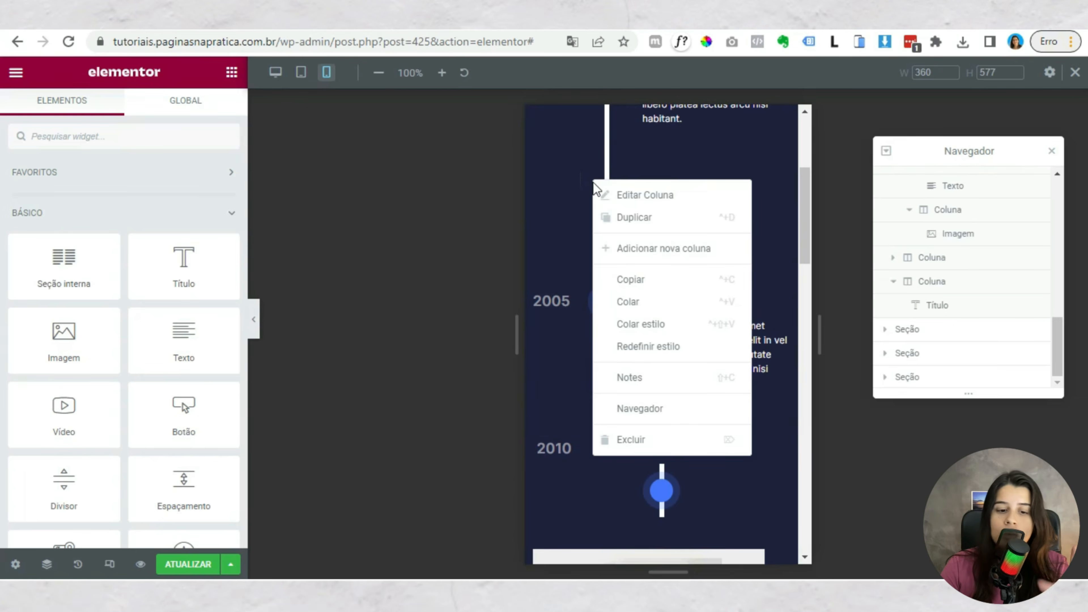
pyautogui.click(656, 279)
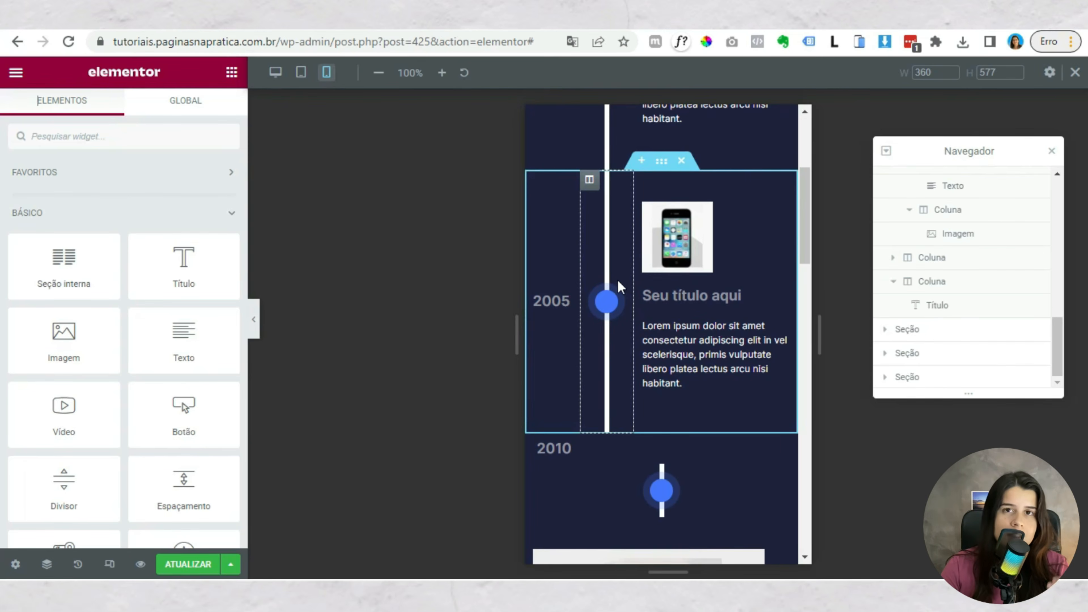
pyautogui.scroll(-2, 612, 307)
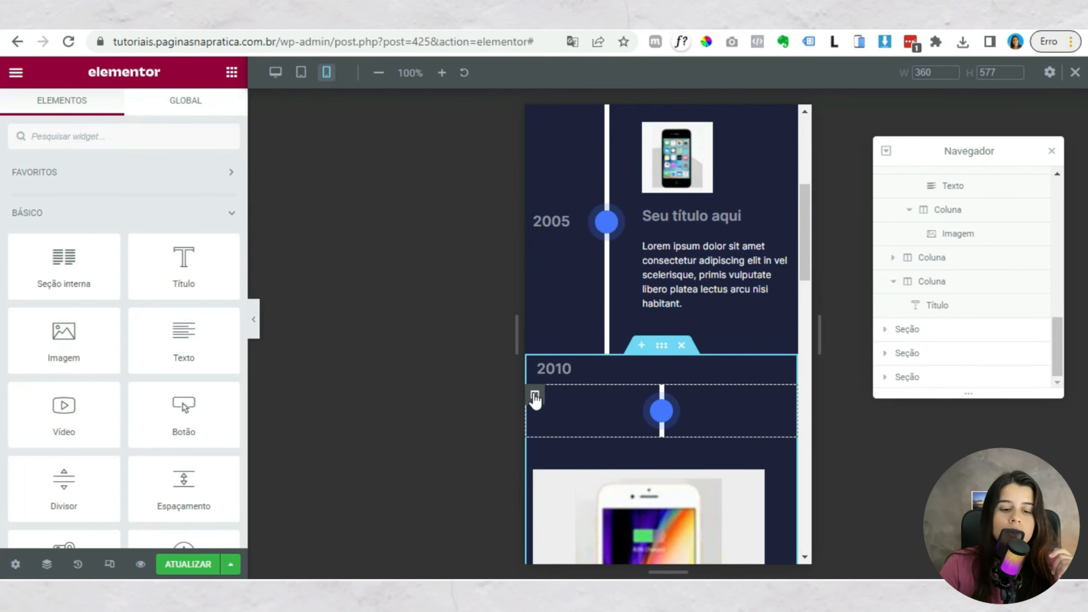
pyautogui.rightClick(535, 396)
pyautogui.click(588, 449)
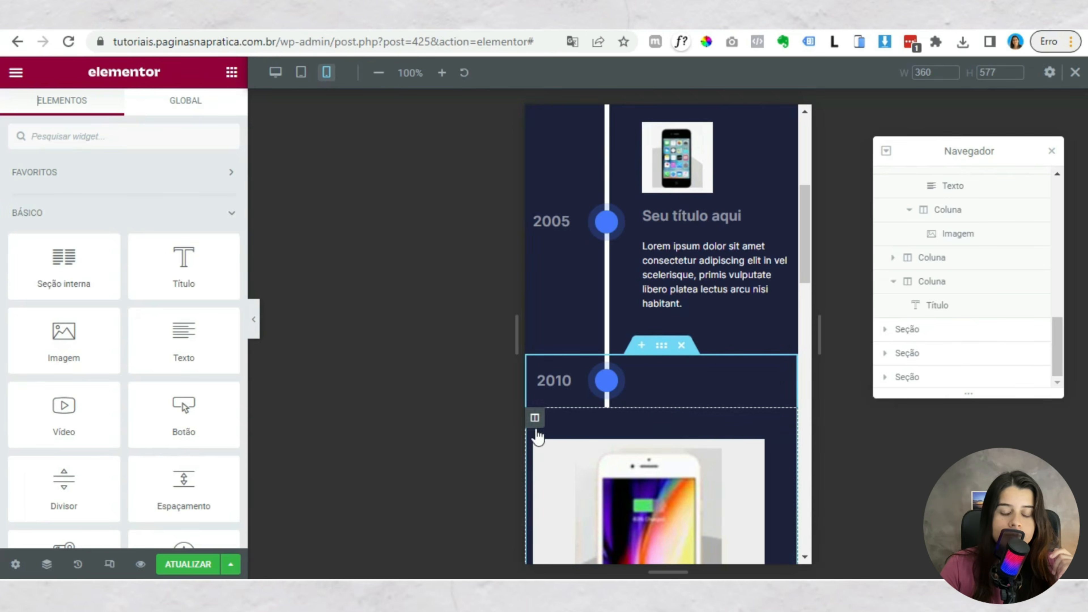
# - Copy the 2001 row's content column and paste its style with 60% mobile width onto the 2010 row's content column
pyautogui.click(644, 156)
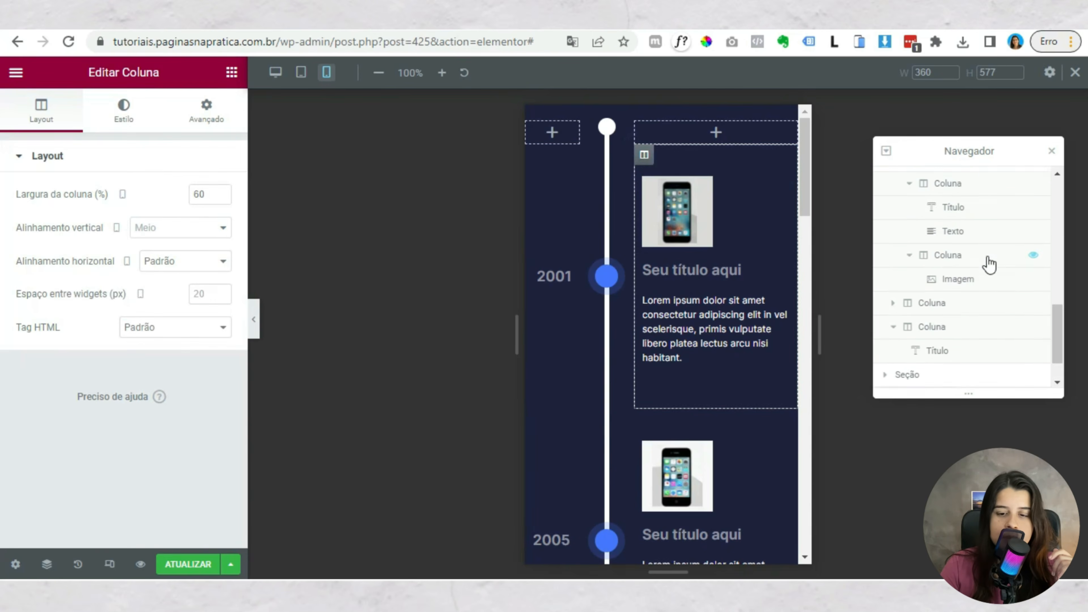
pyautogui.rightClick(929, 291)
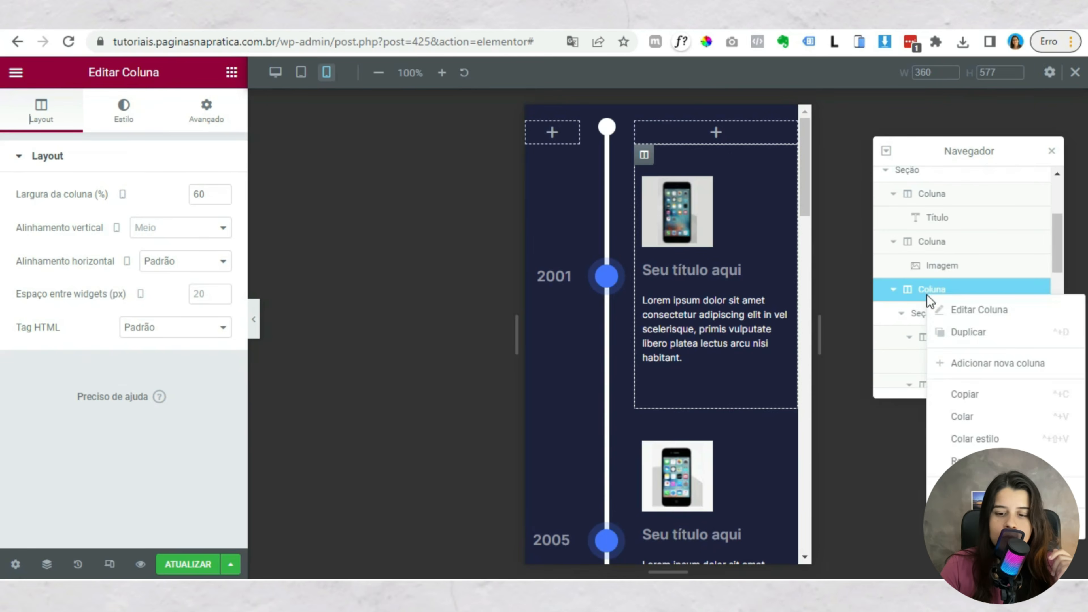
pyautogui.click(959, 395)
pyautogui.click(704, 388)
pyautogui.scroll(1, 704, 388)
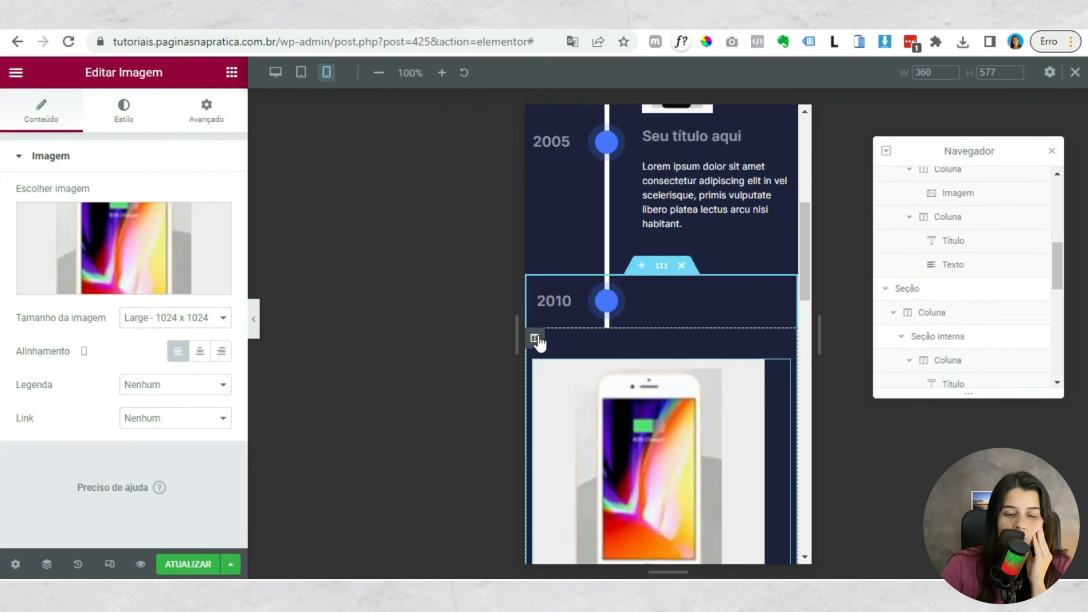
pyautogui.rightClick(538, 340)
pyautogui.click(597, 453)
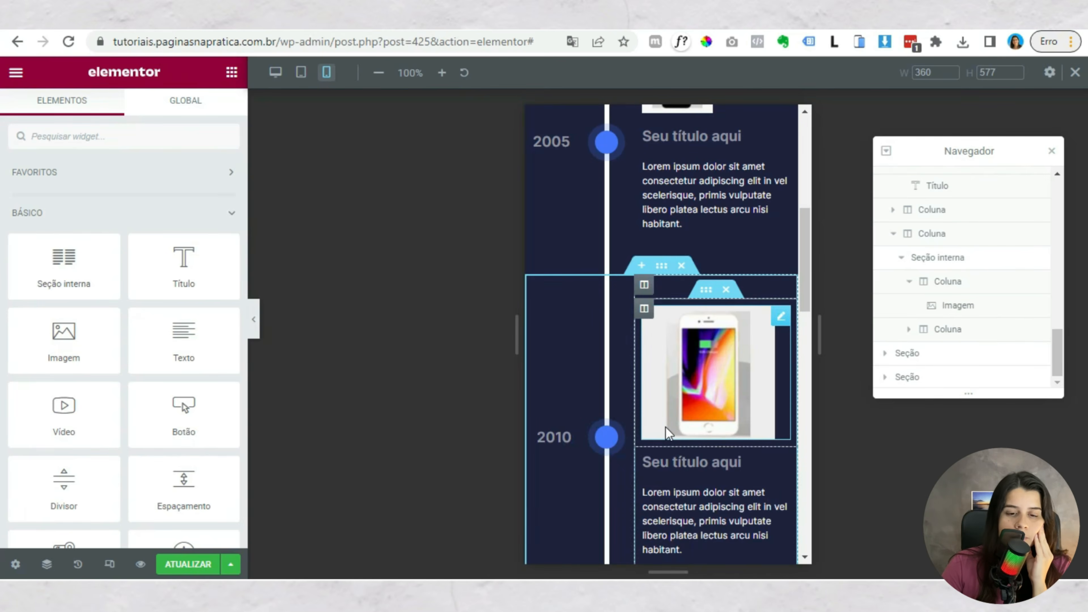
# - Copy the 2005 row's phone image and paste its style onto the 2010 row's image
pyautogui.scroll(3, 666, 427)
pyautogui.rightClick(669, 237)
pyautogui.click(704, 306)
pyautogui.scroll(-4, 703, 309)
pyautogui.rightClick(702, 309)
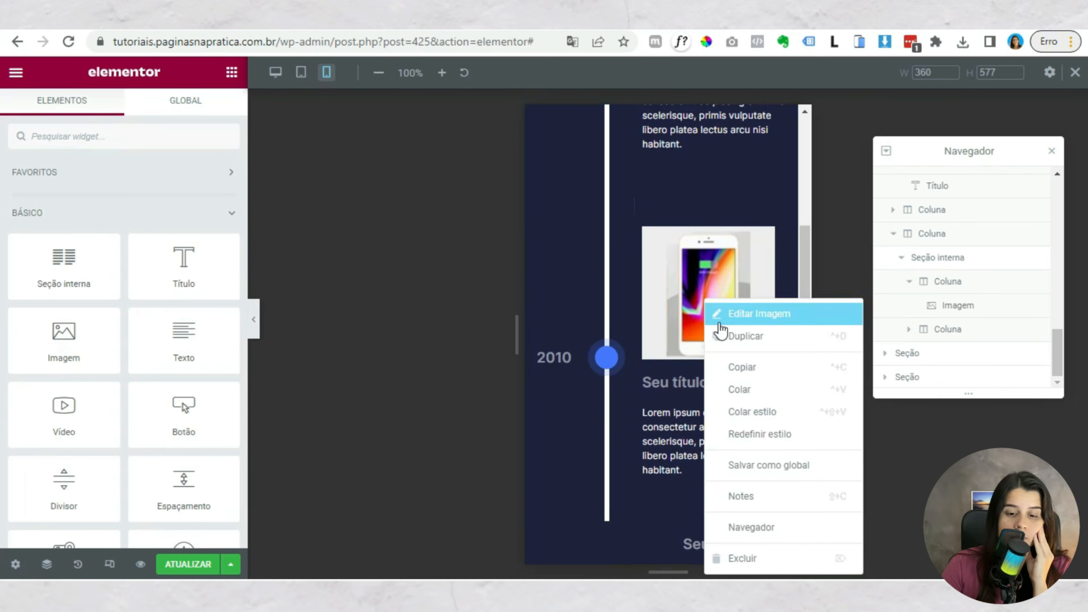
pyautogui.click(766, 414)
pyautogui.scroll(5, 636, 399)
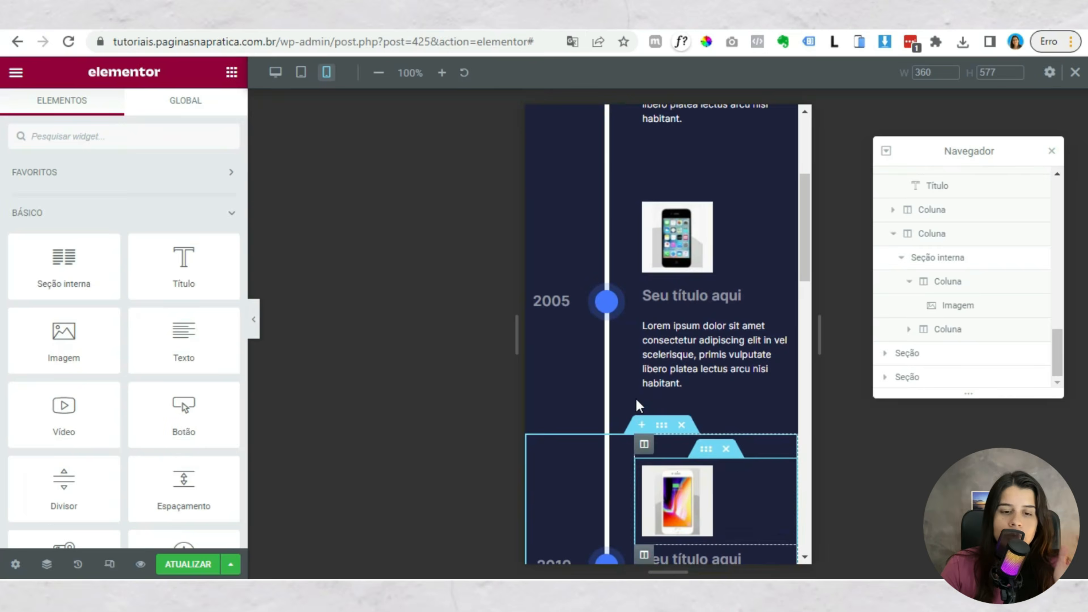
# - Set the mobile widths of the final arrow row to 20% for the first column, 20% for the arrow column and 60% for the last
pyautogui.scroll(-10, 637, 398)
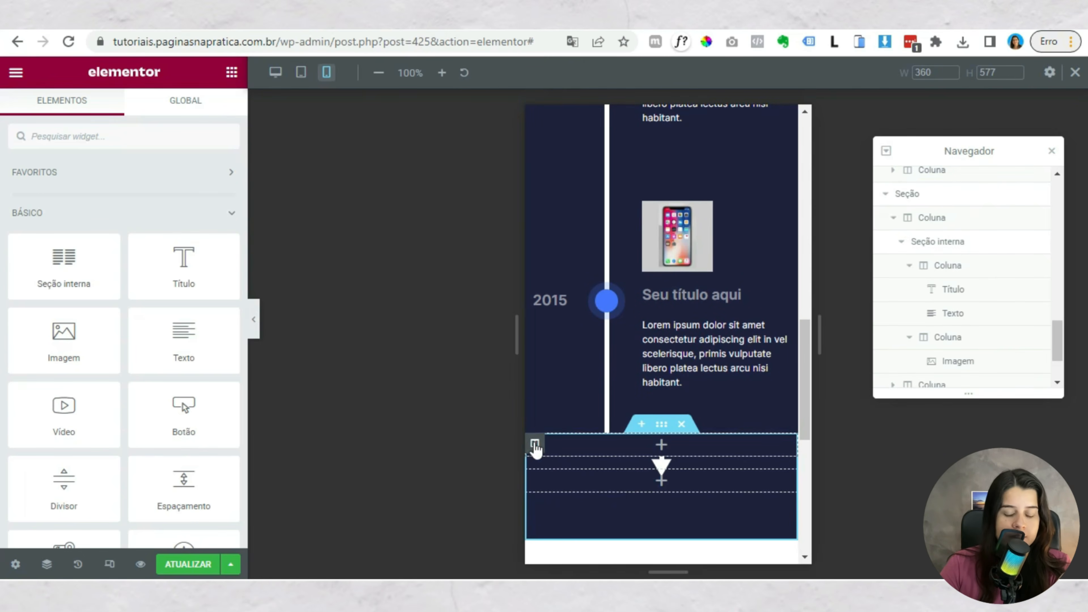
pyautogui.click(535, 446)
pyautogui.click(206, 195)
pyautogui.write('20')
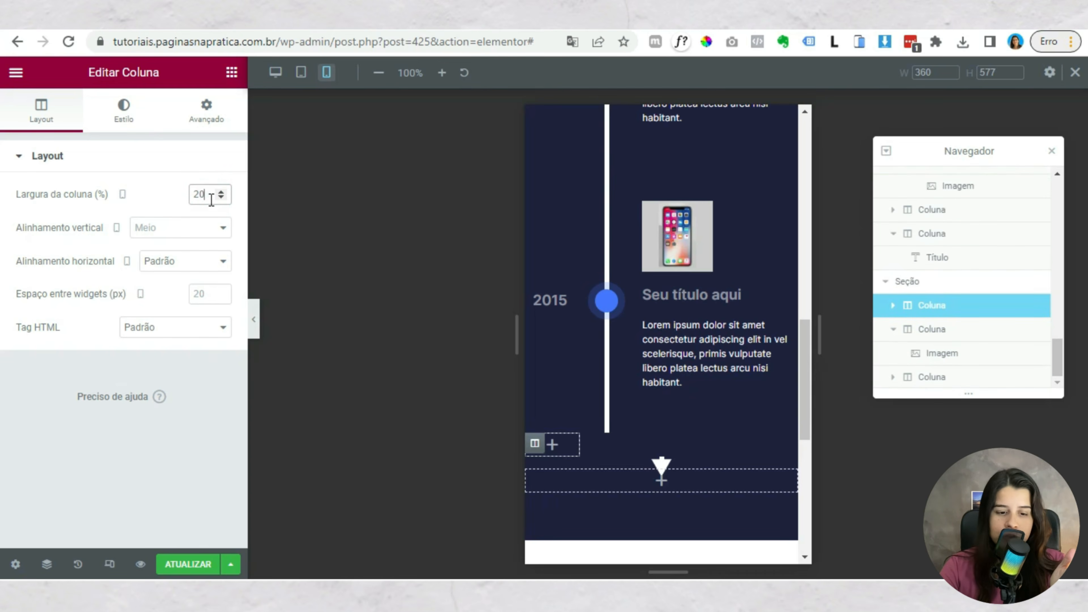
pyautogui.click(535, 466)
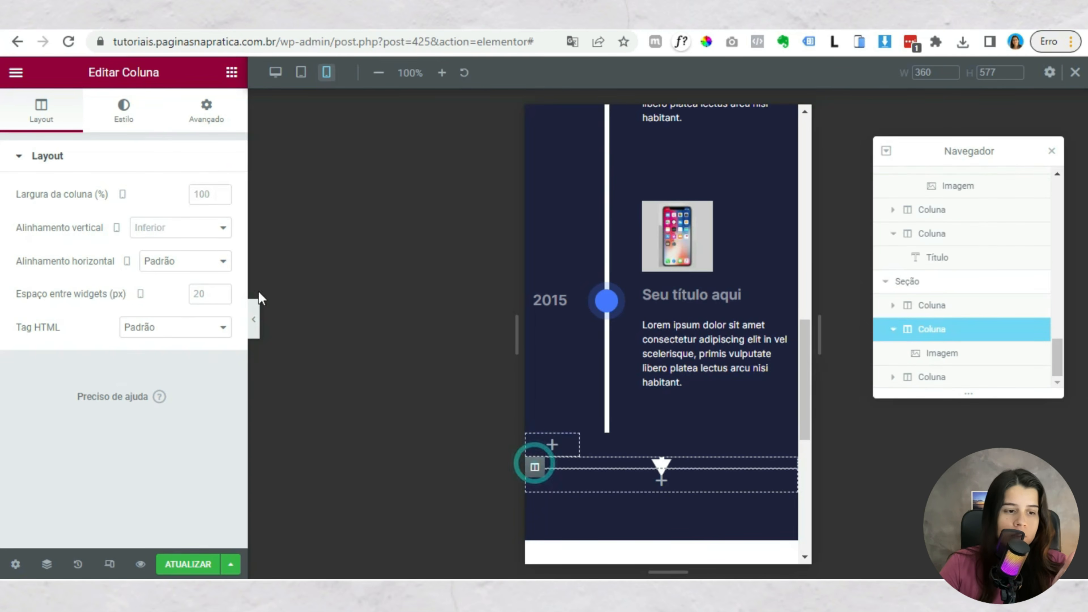
pyautogui.click(205, 195)
pyautogui.write('20')
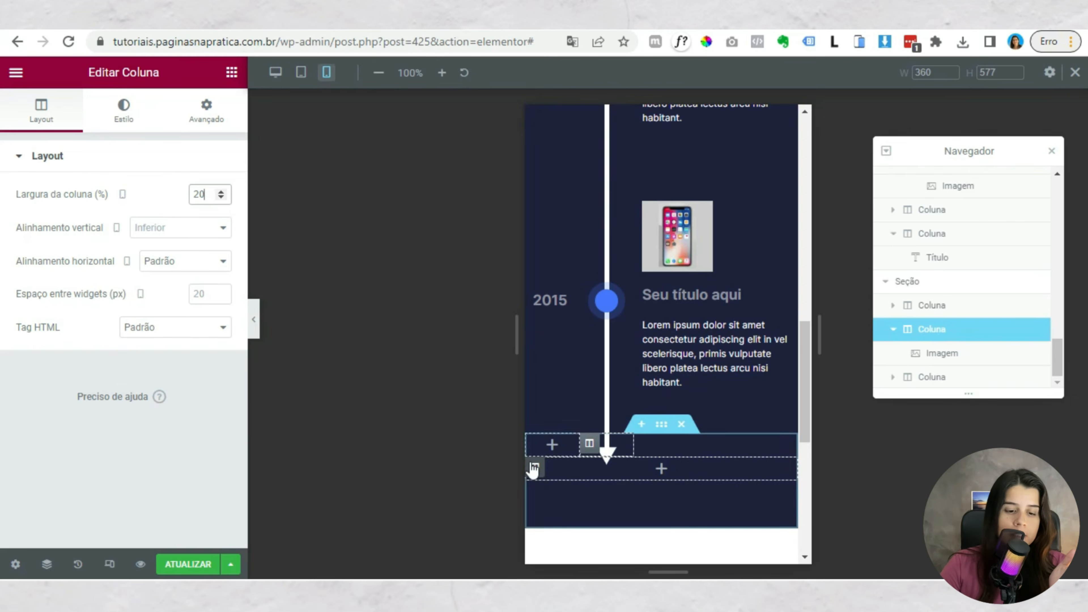
pyautogui.click(535, 467)
pyautogui.click(204, 194)
pyautogui.write('60')
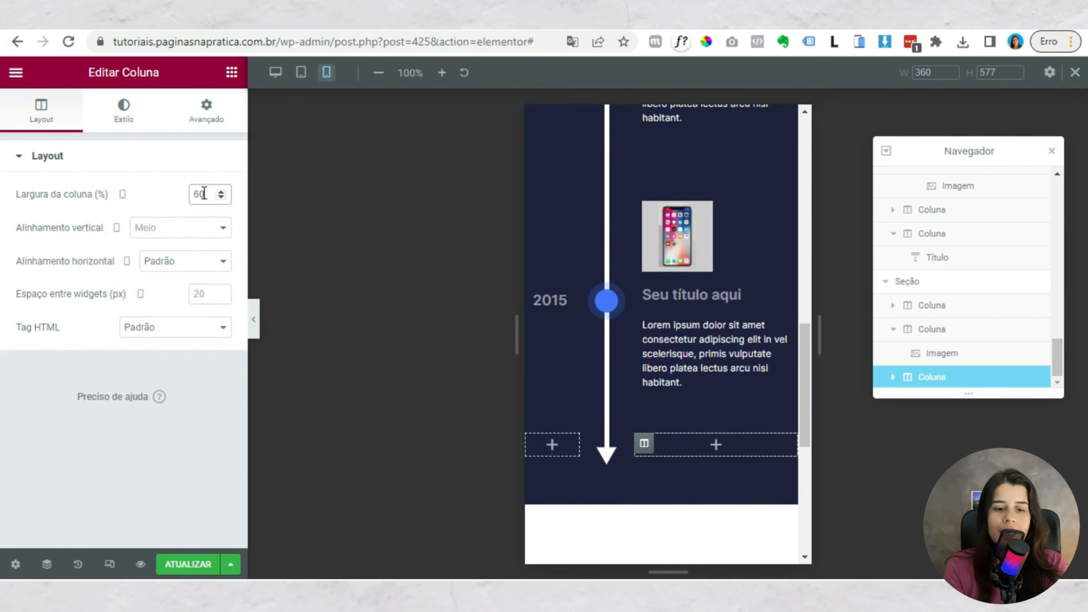
# - Update the page and review the mobile timeline in the narrow browser preview
pyautogui.click(200, 566)
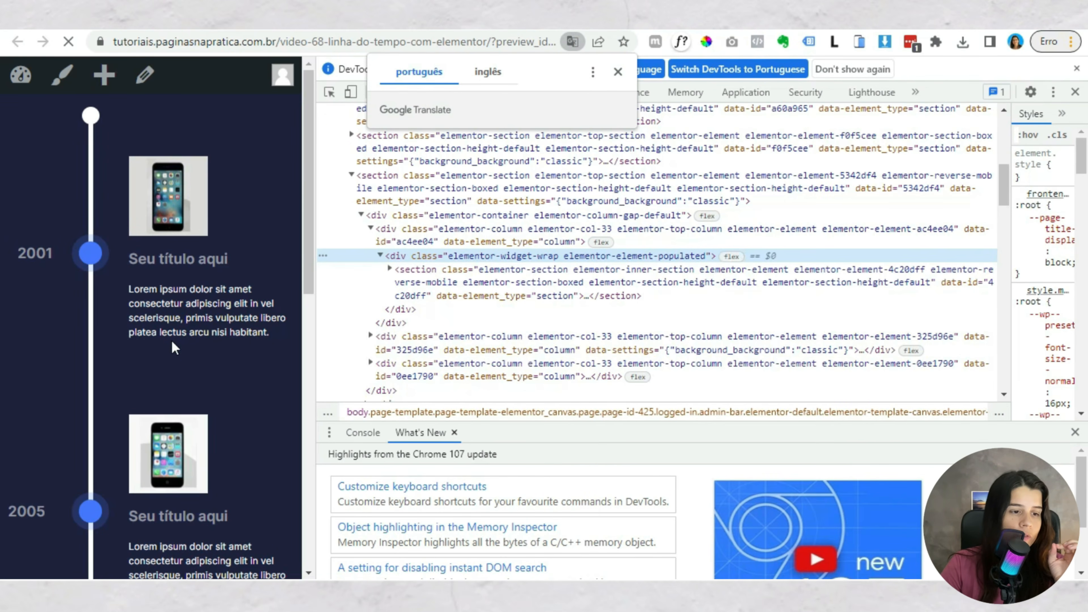
pyautogui.moveTo(307, 184); pyautogui.dragTo(311, 462)
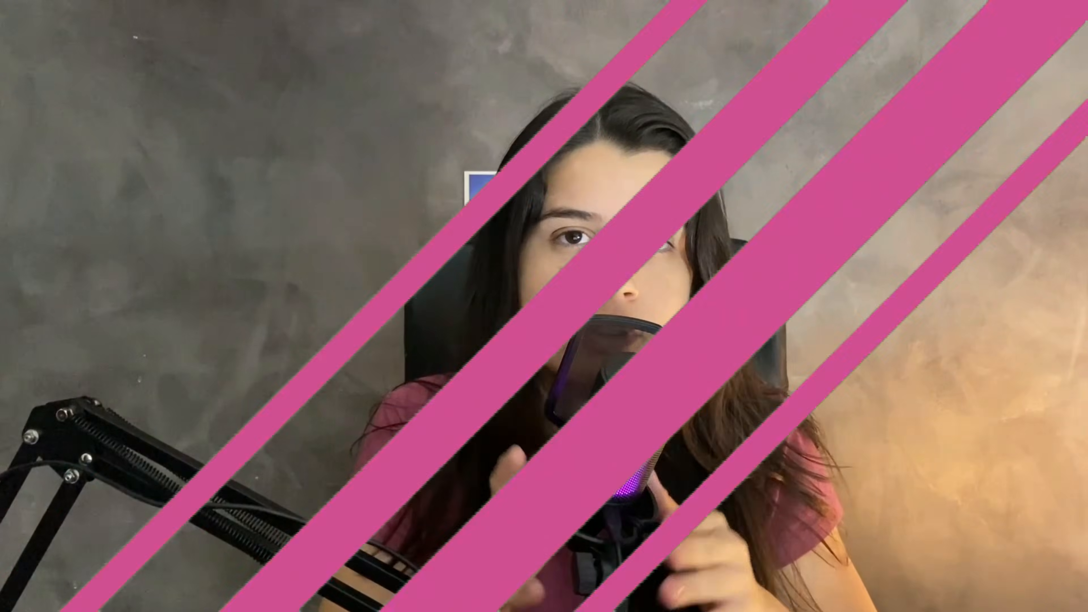